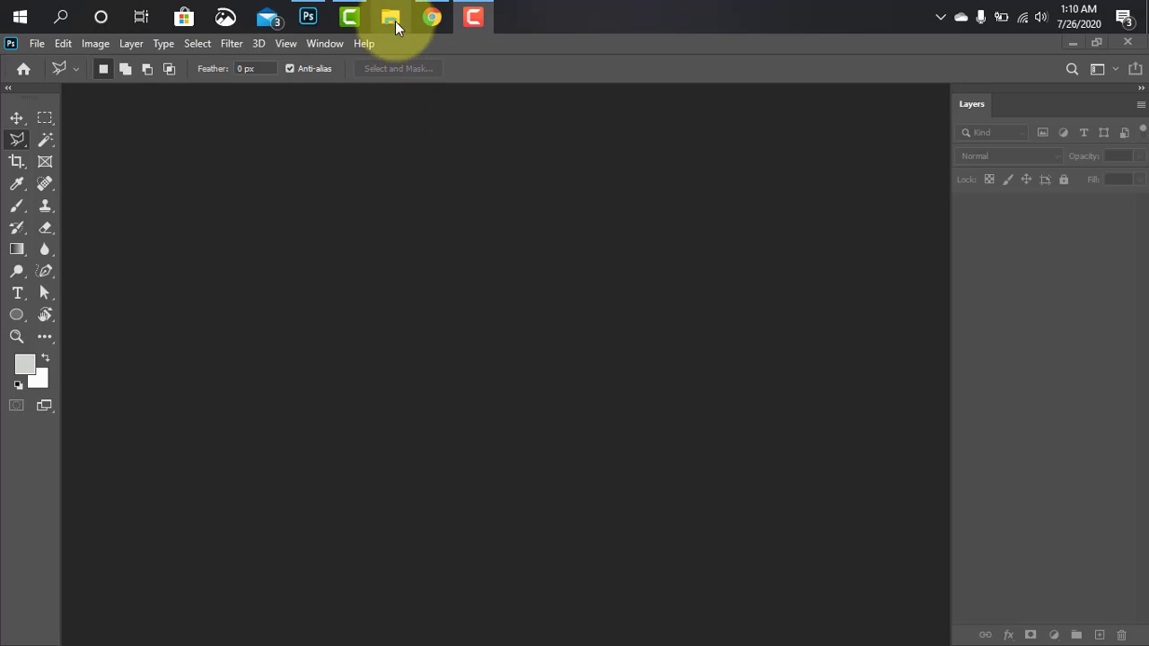
Locate the image rBVaSVsECuiATIZFAAELIptv-E8165.jpg of two wooden lamps in the free images folder in File Explorer
click(392, 22)
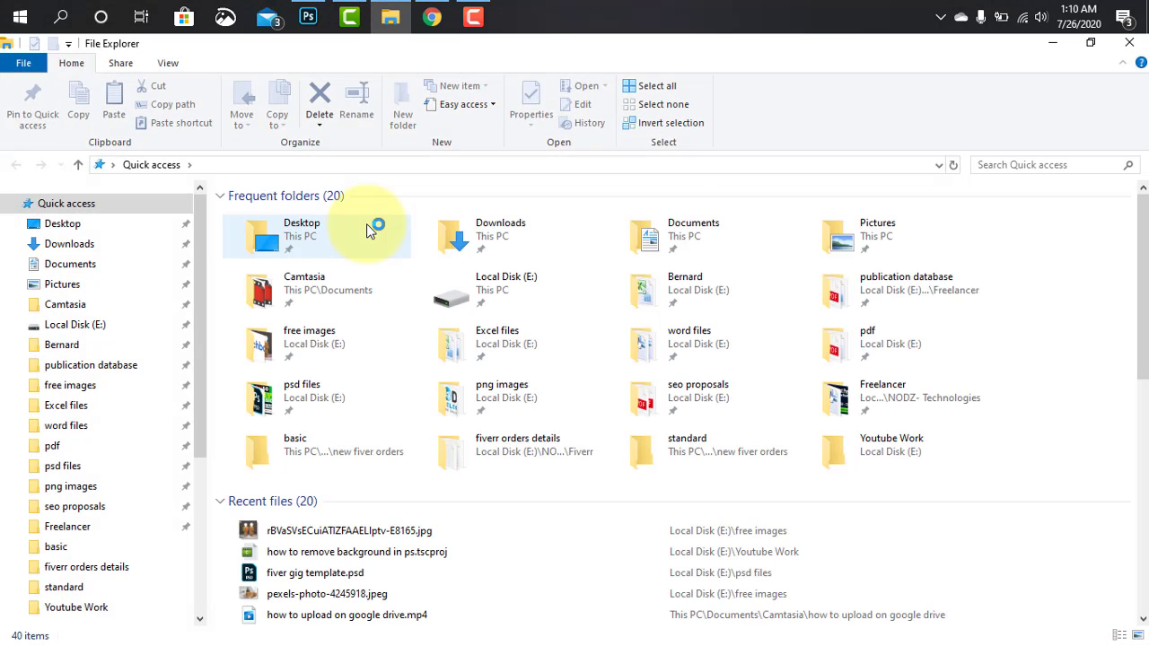
click(69, 386)
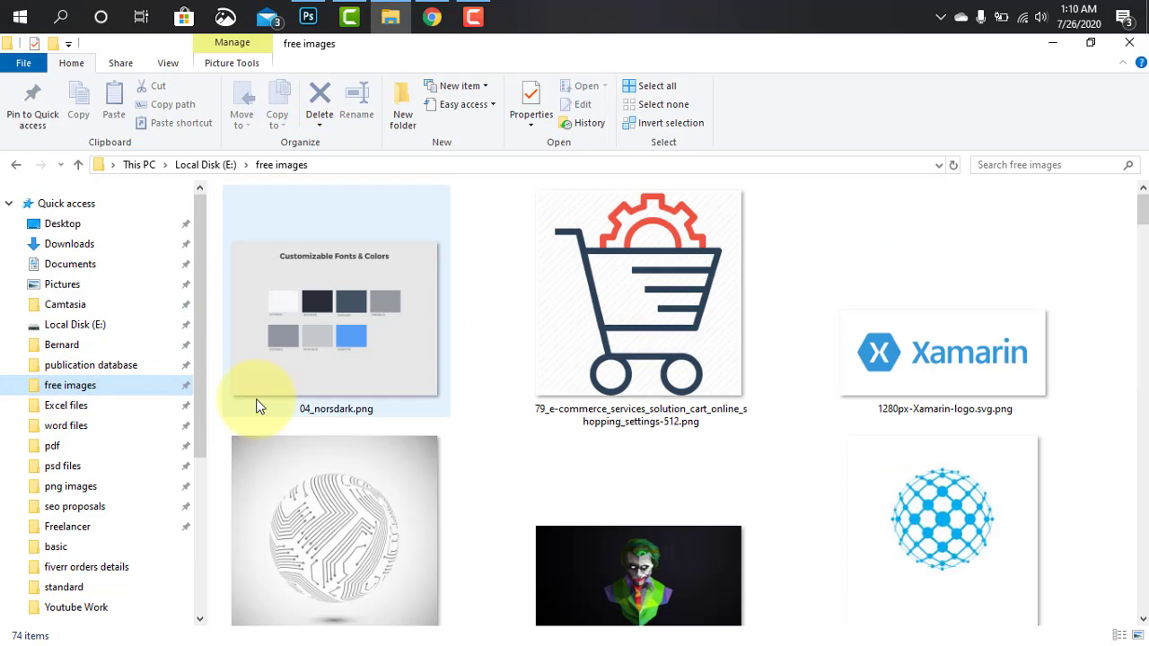
drag(1141, 231, 1143, 548)
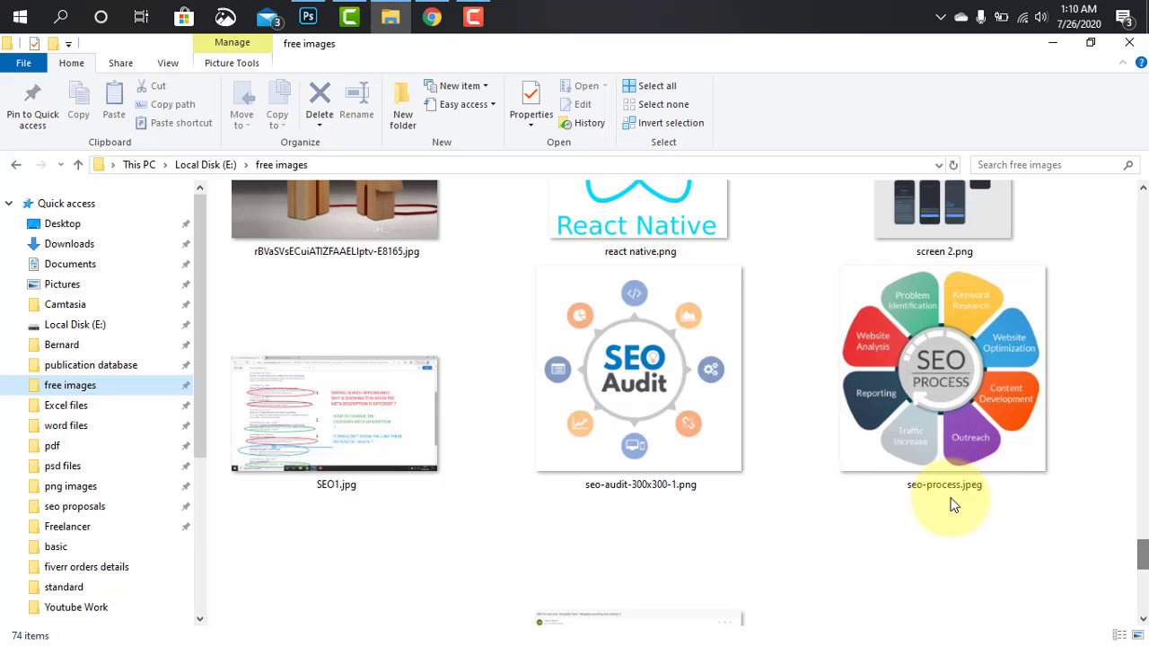
click(299, 226)
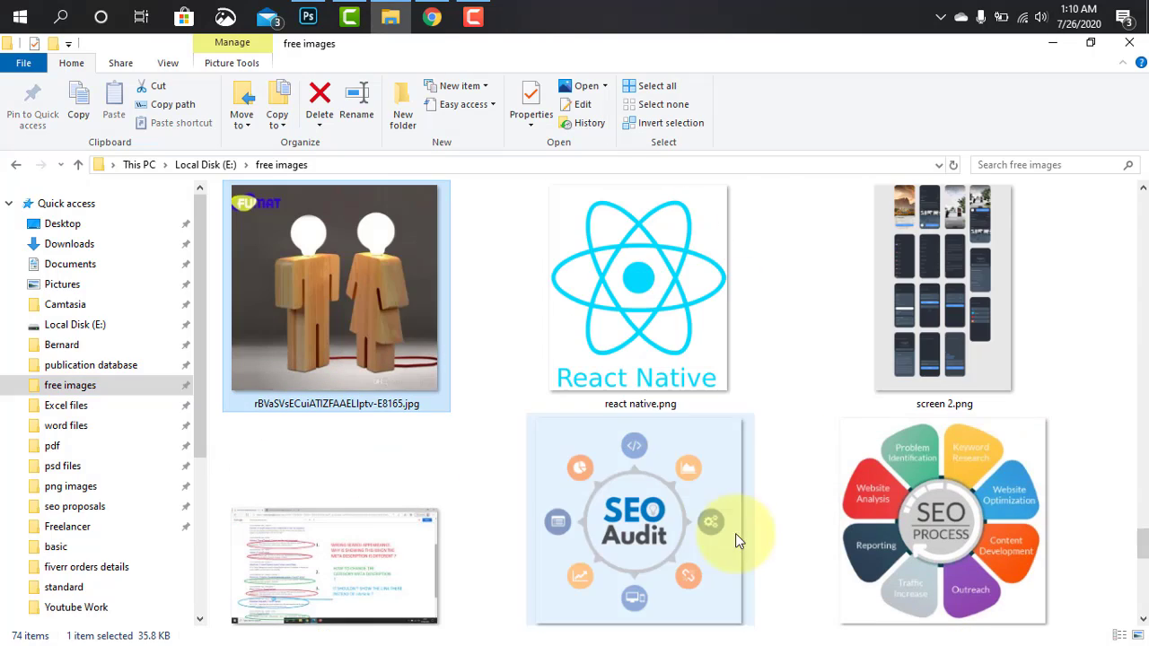
Preview the wooden lamps image, close the preview, and open the file in Photoshop
double_click(375, 384)
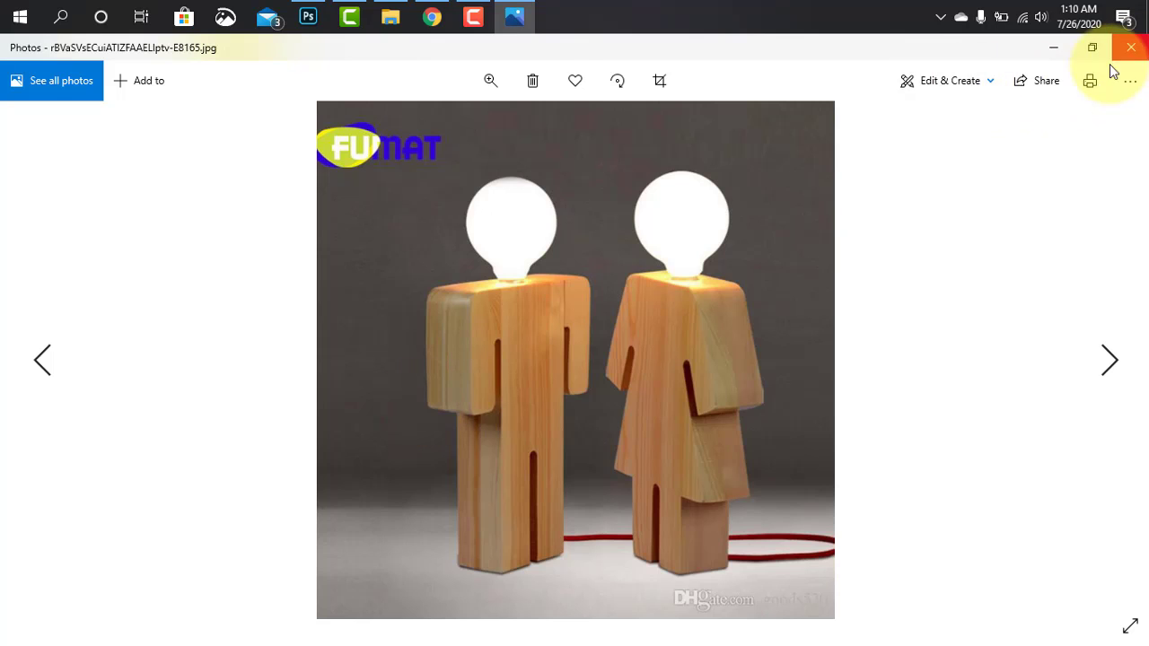
click(1130, 47)
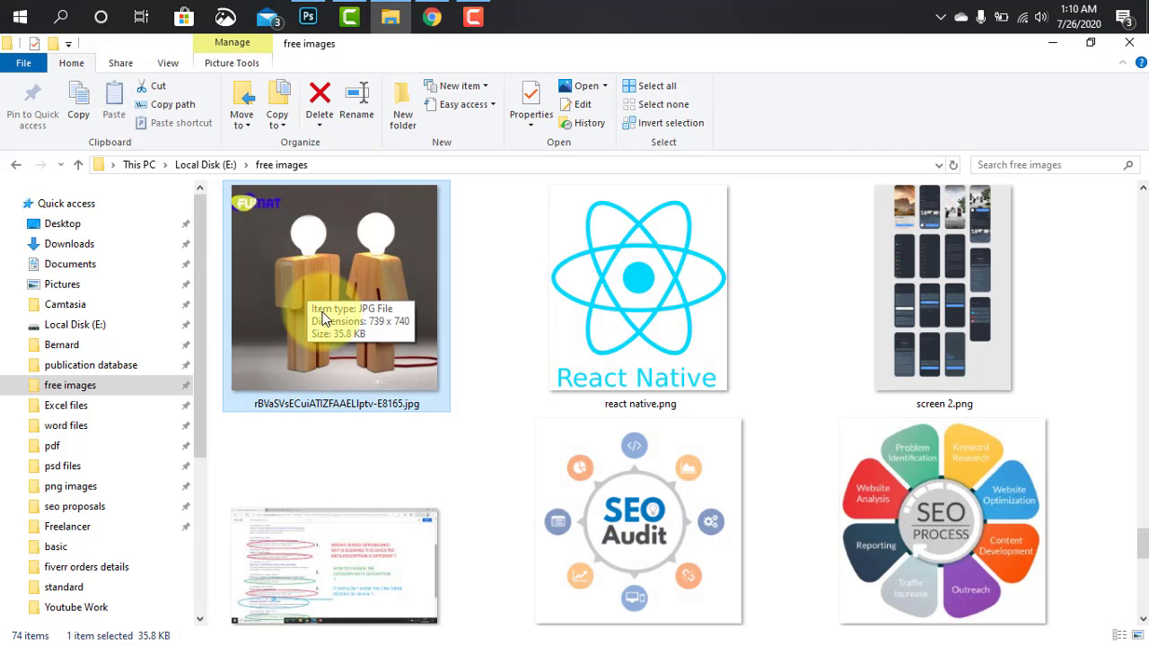
drag(324, 320, 381, 325)
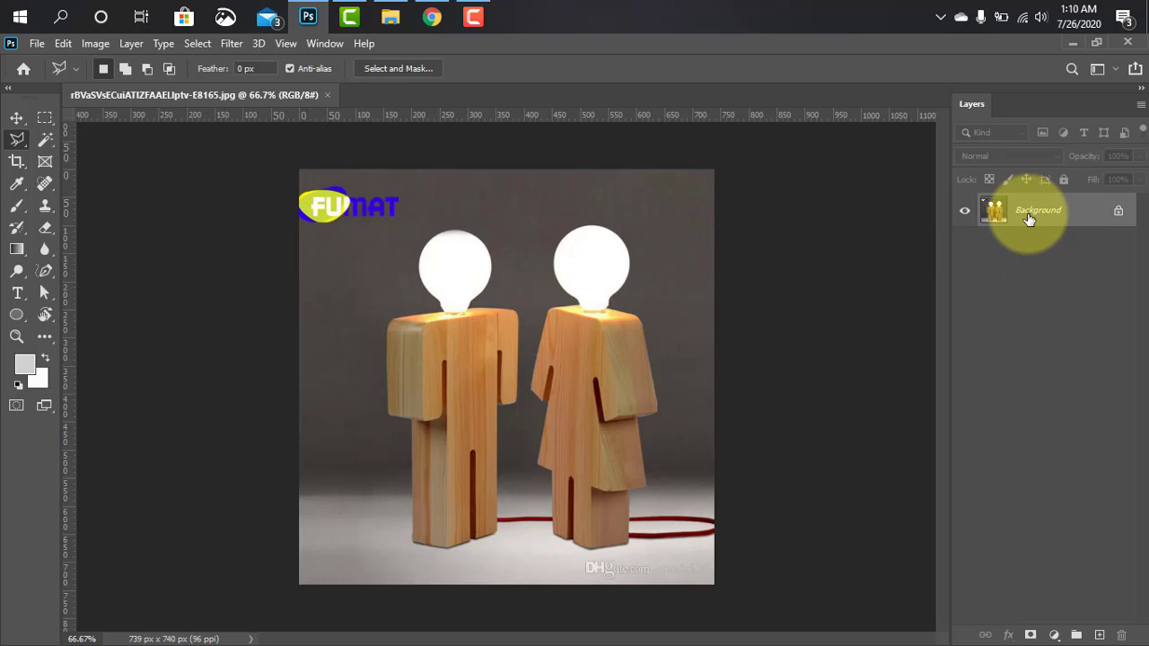
Convert the locked Background into a regular editable layer with the default name and settings
double_click(1088, 212)
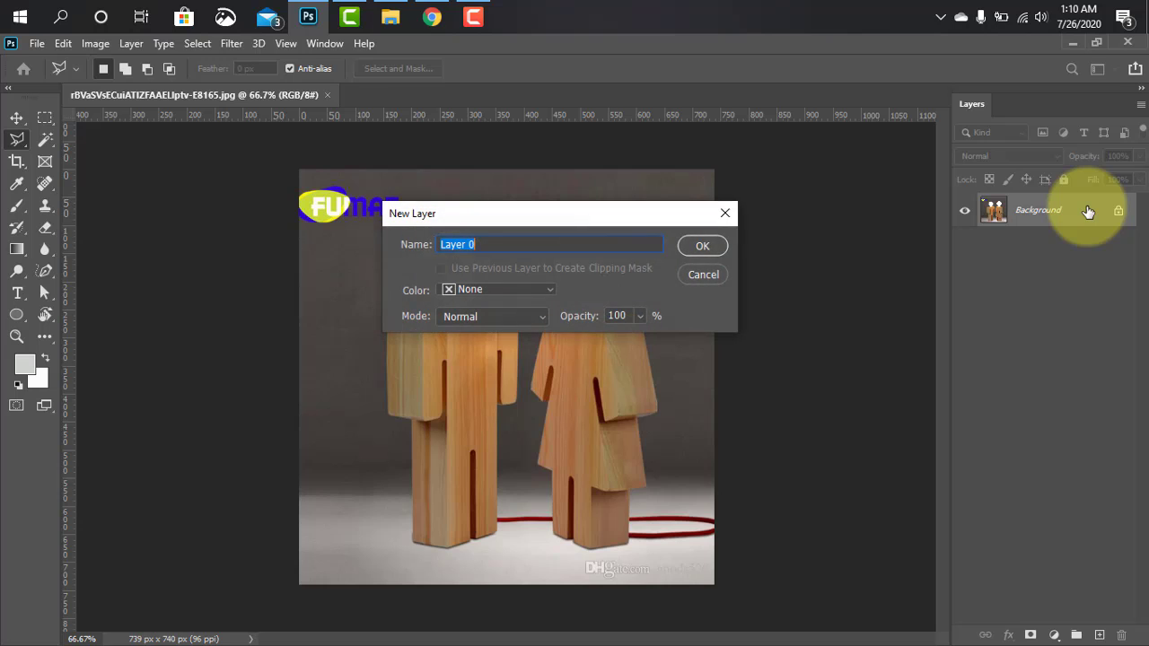
drag(691, 266, 499, 185)
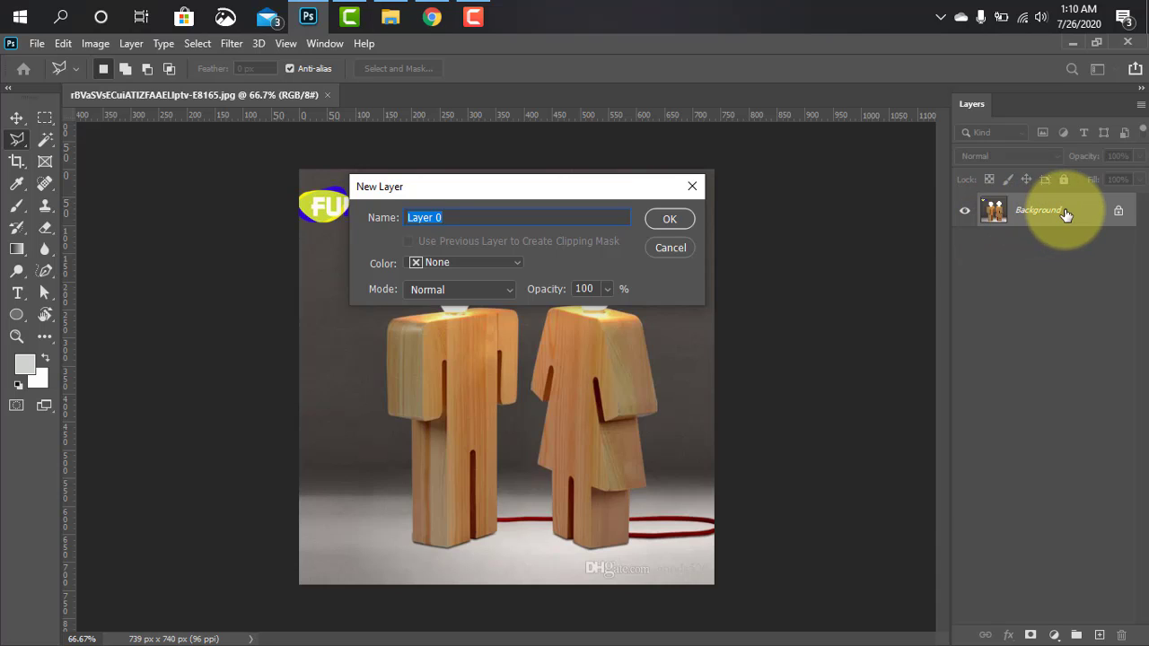
click(671, 220)
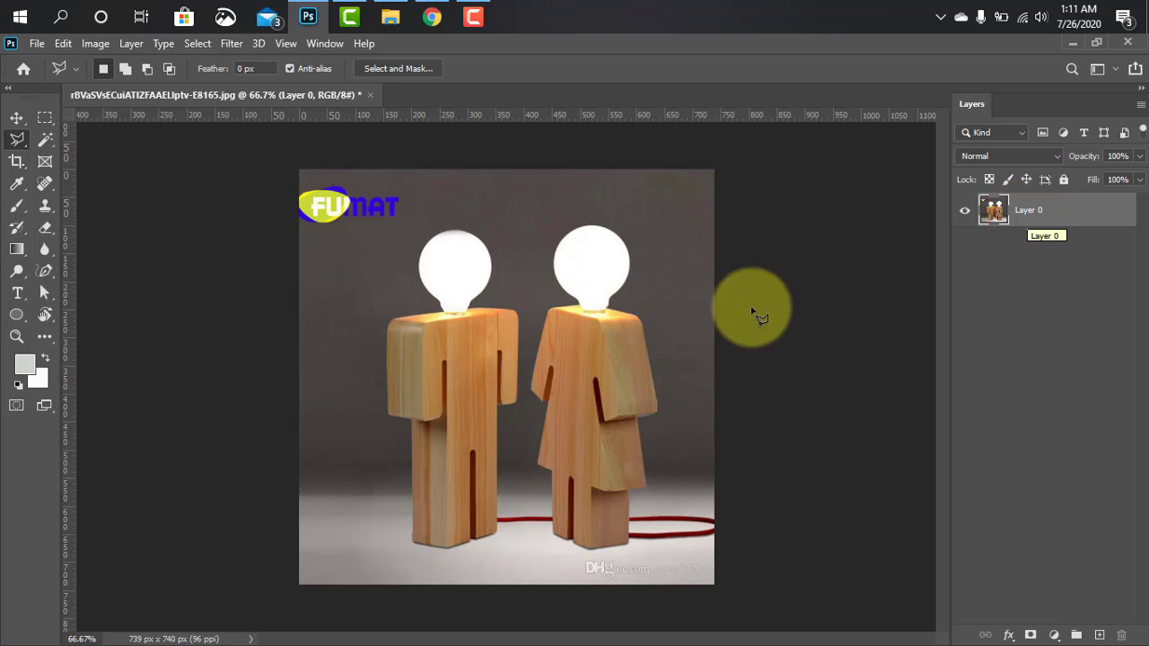
With the Polygonal Lasso Tool, start an outline where the right lamp's bulb meets the wood and trace up its lower-left neck
right_click(15, 142)
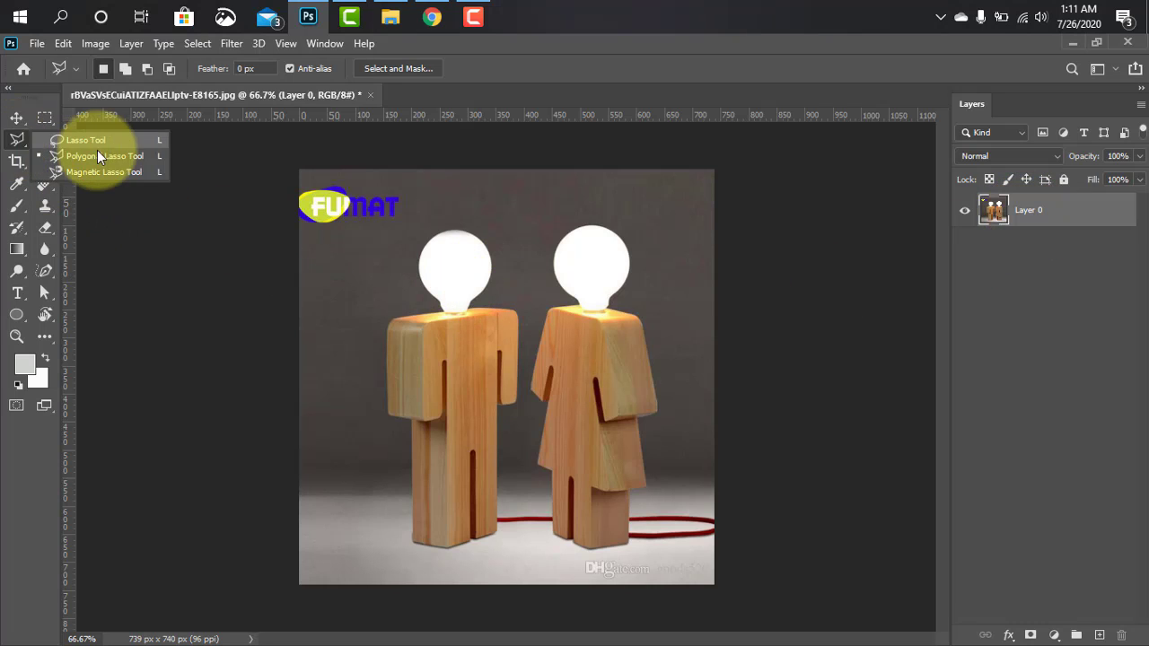
click(117, 156)
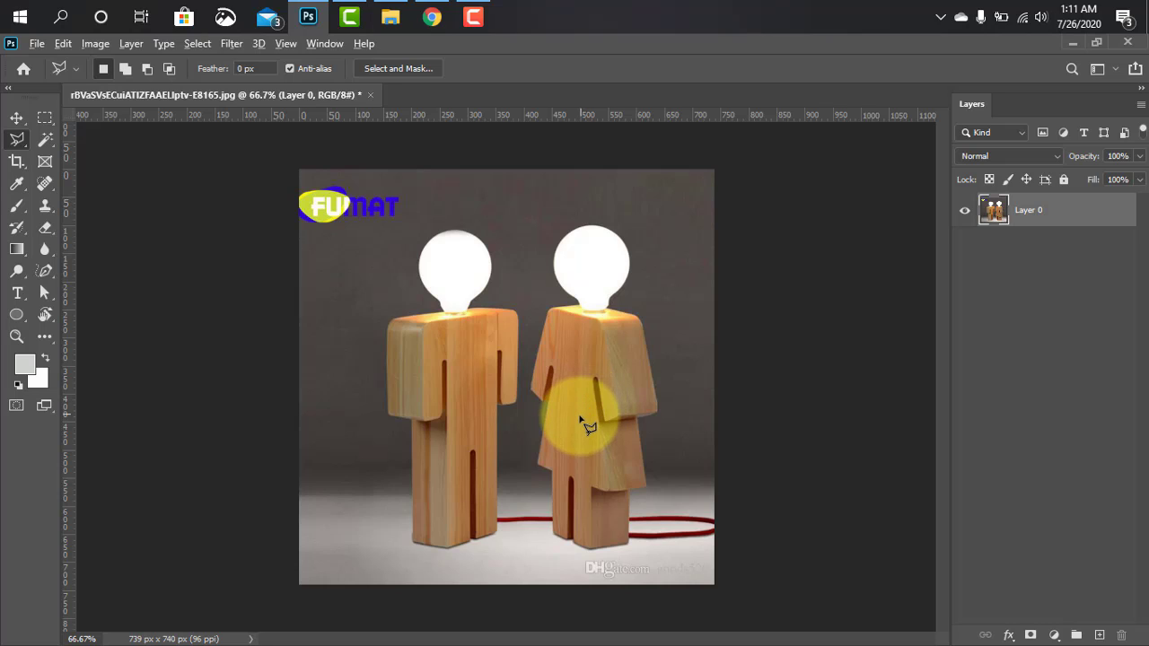
scroll(582, 422, up, 3)
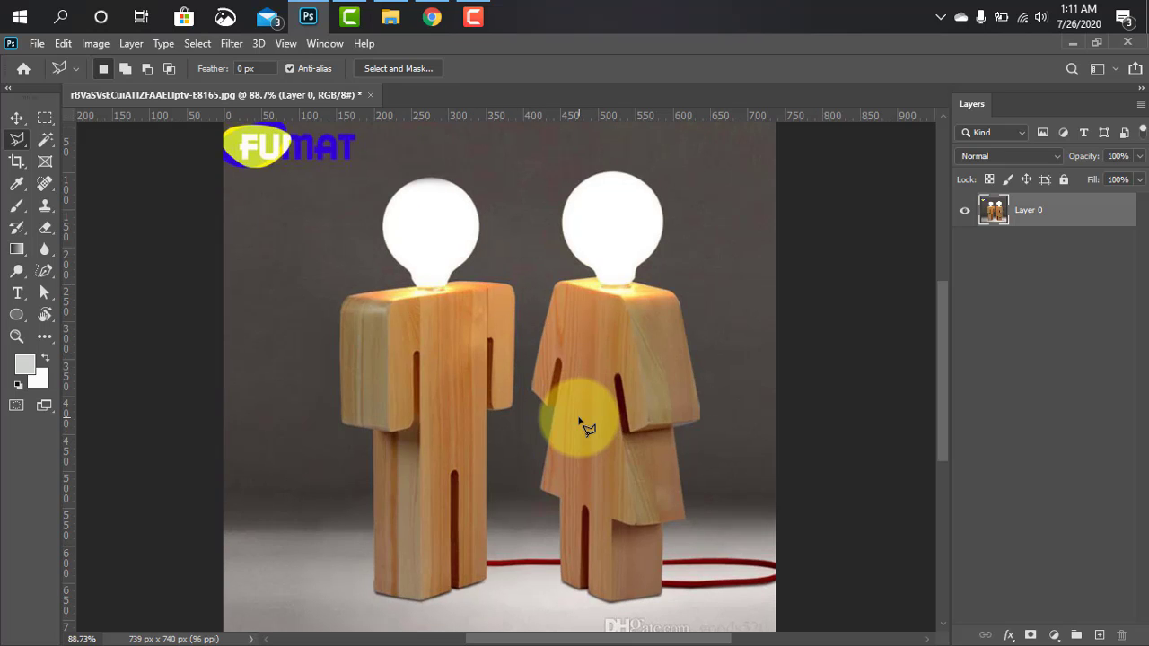
scroll(582, 422, up, 2)
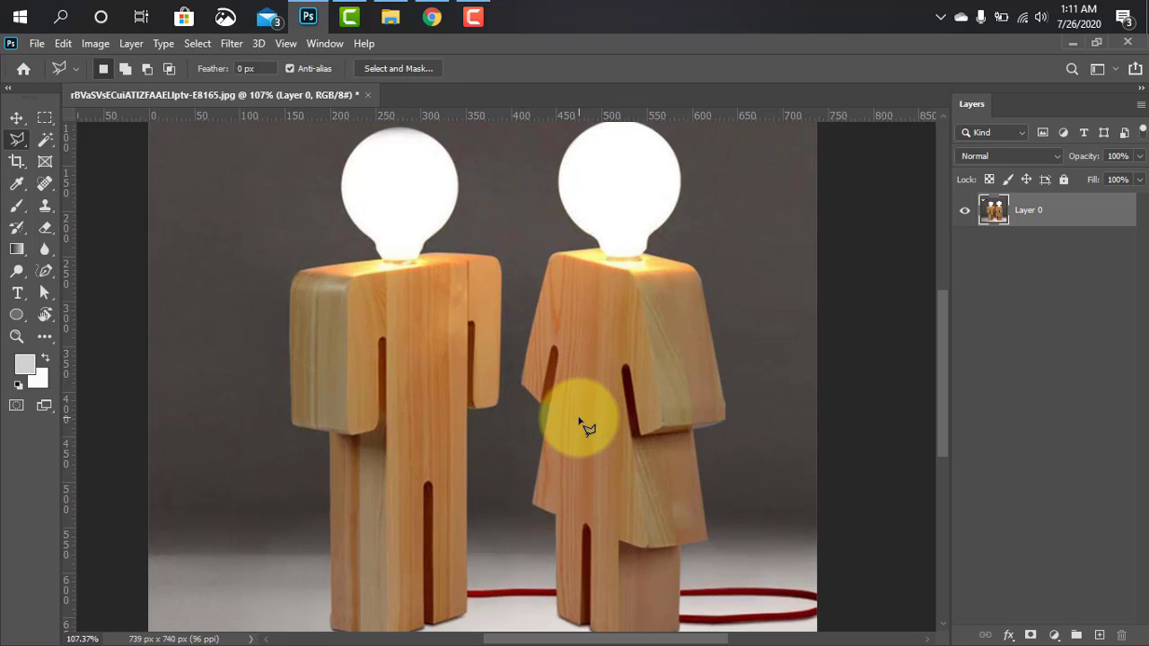
drag(592, 359, 522, 467)
scroll(522, 466, up, 8)
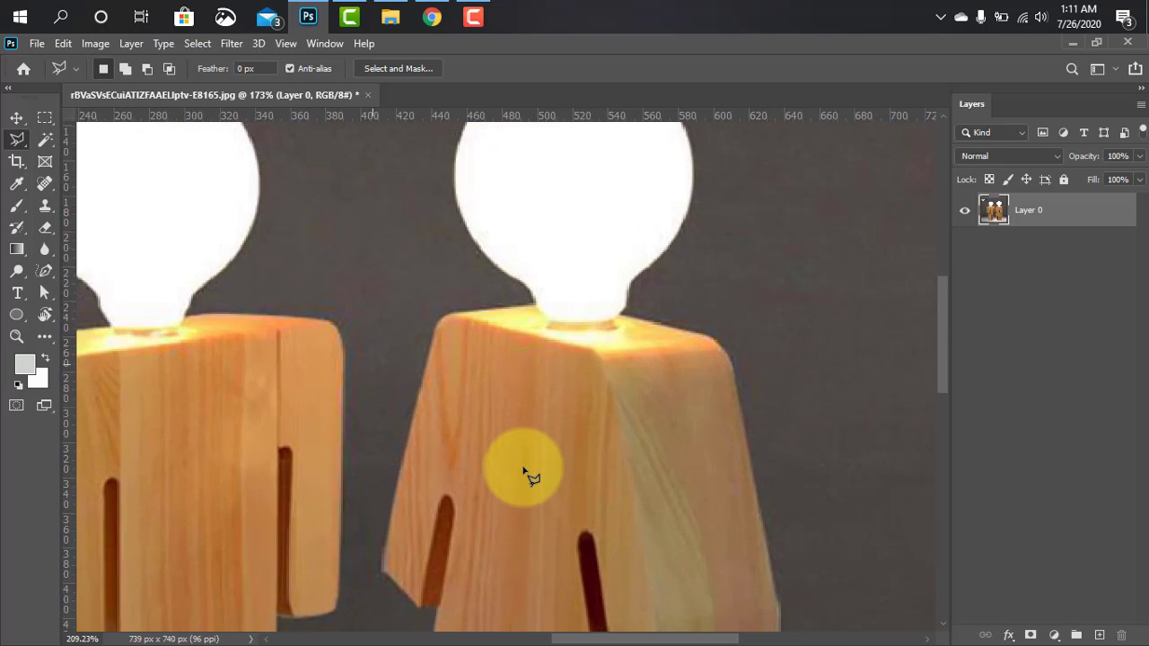
drag(533, 422, 524, 549)
scroll(526, 554, up, 8)
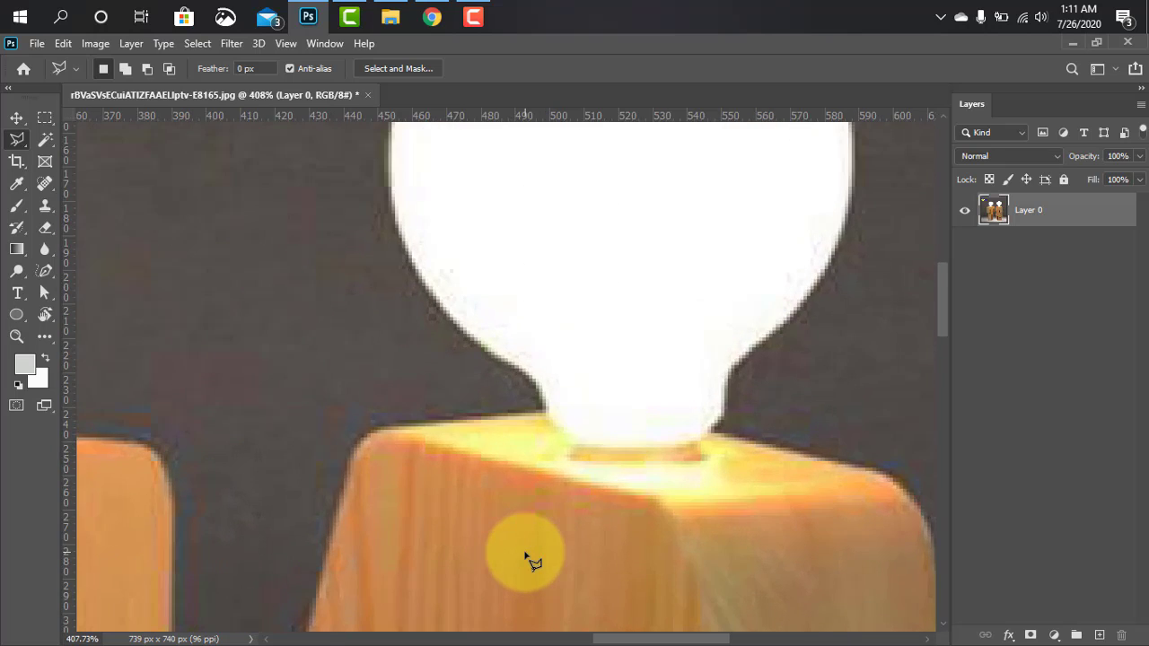
drag(516, 402, 389, 561)
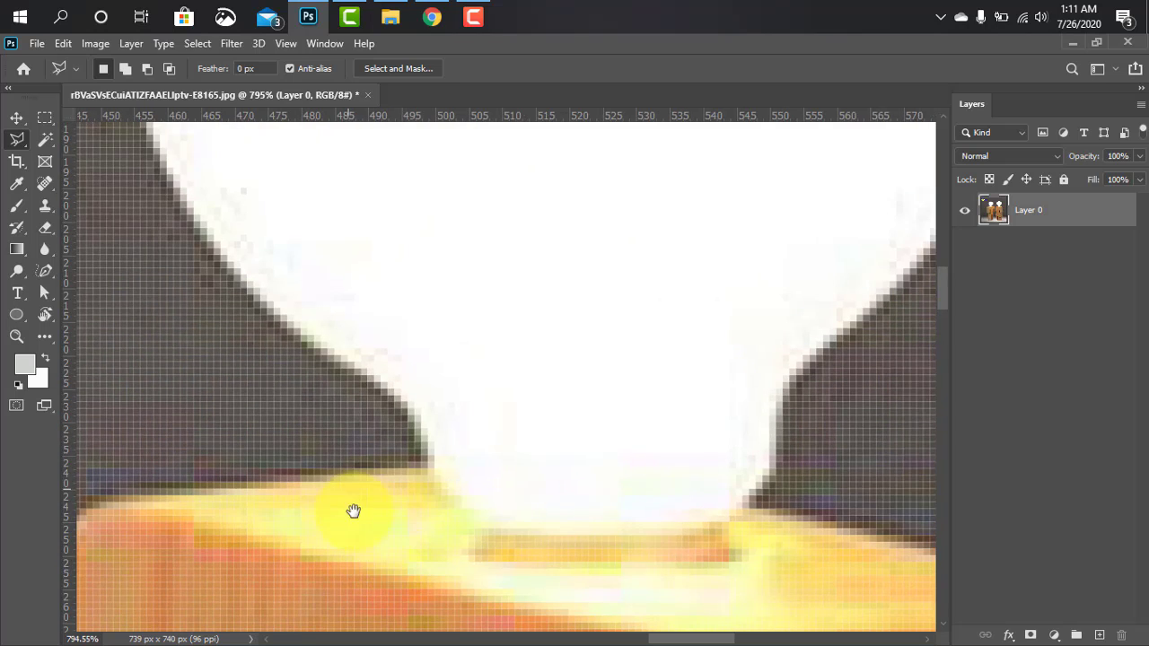
drag(353, 511, 452, 543)
scroll(533, 533, up, 4)
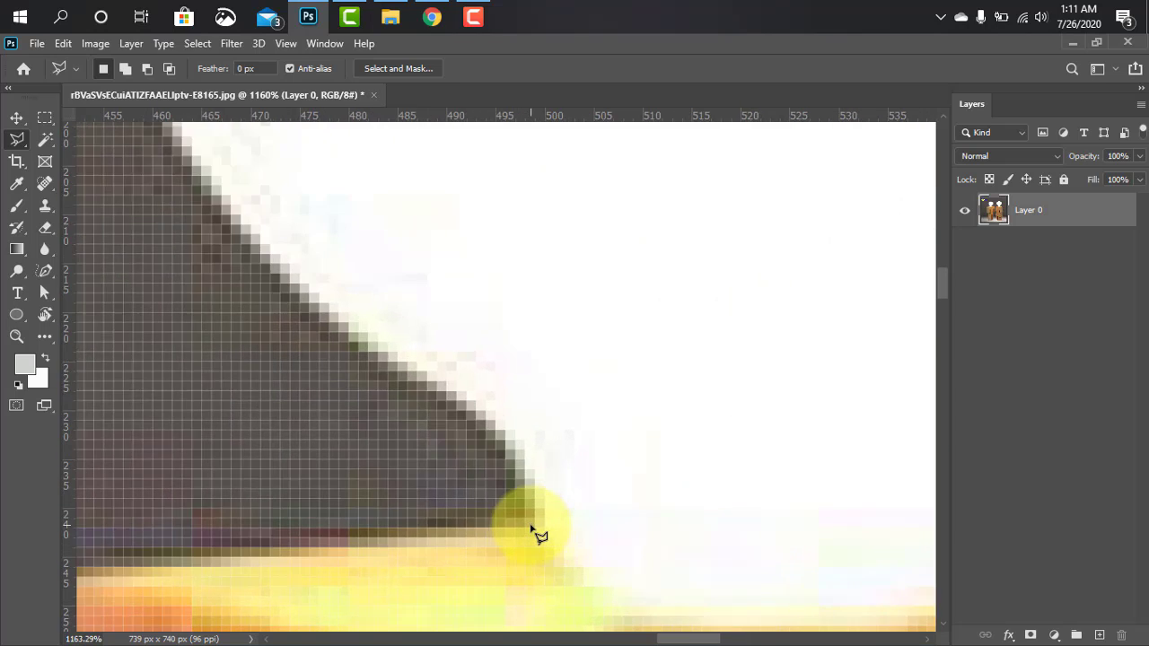
drag(533, 534, 501, 522)
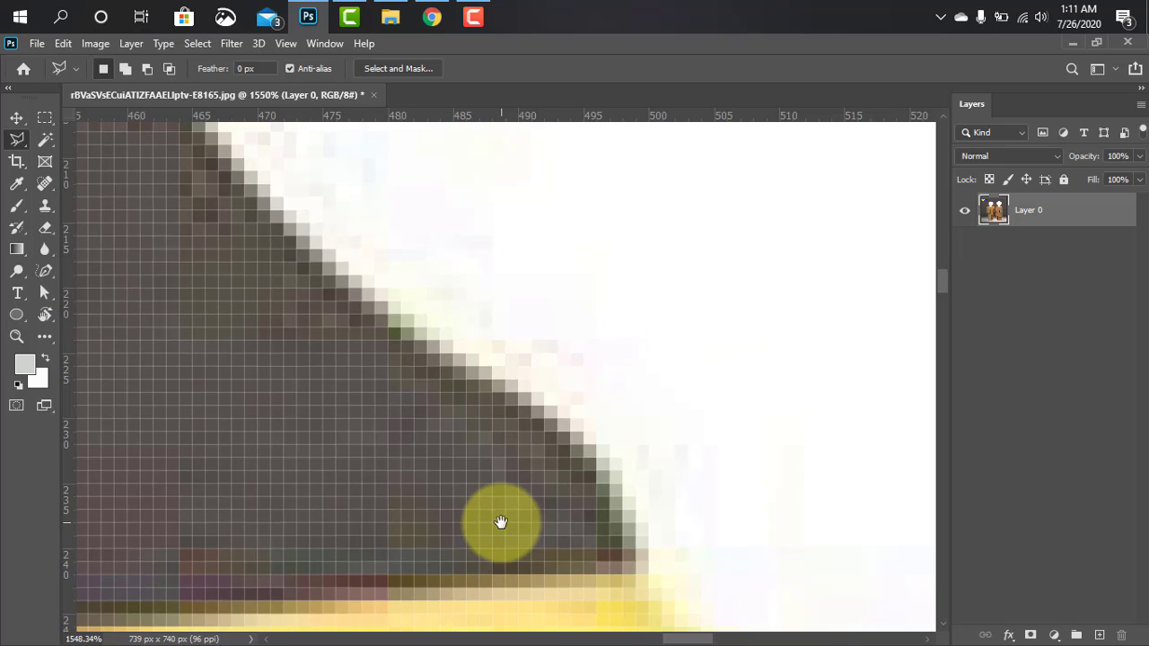
click(645, 572)
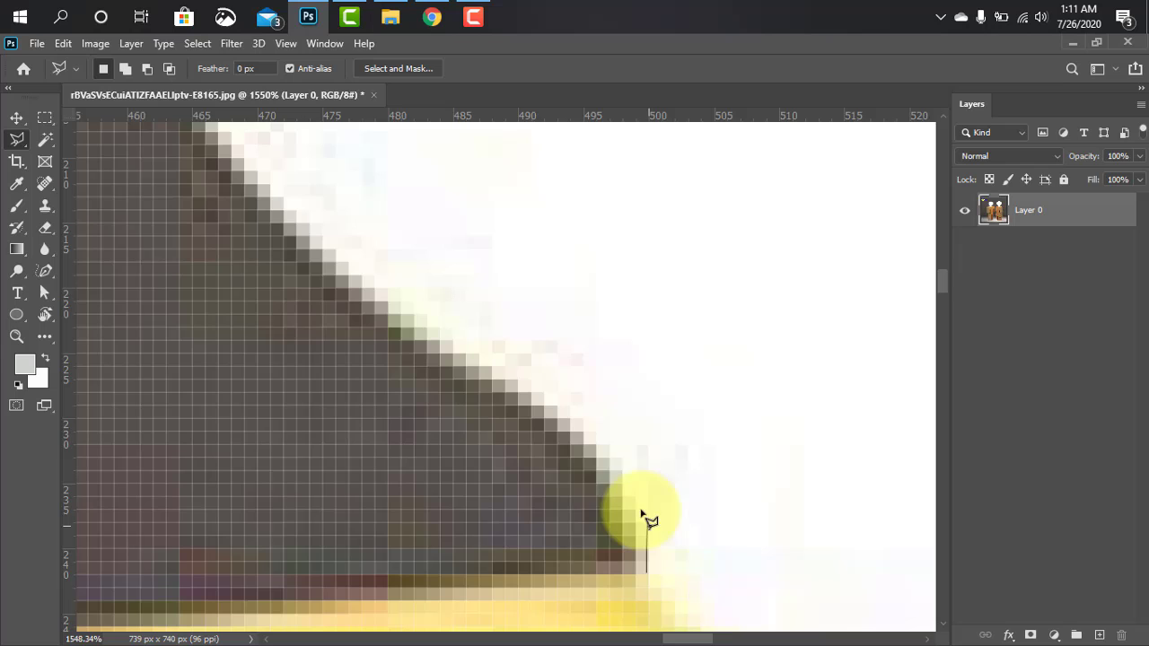
click(621, 470)
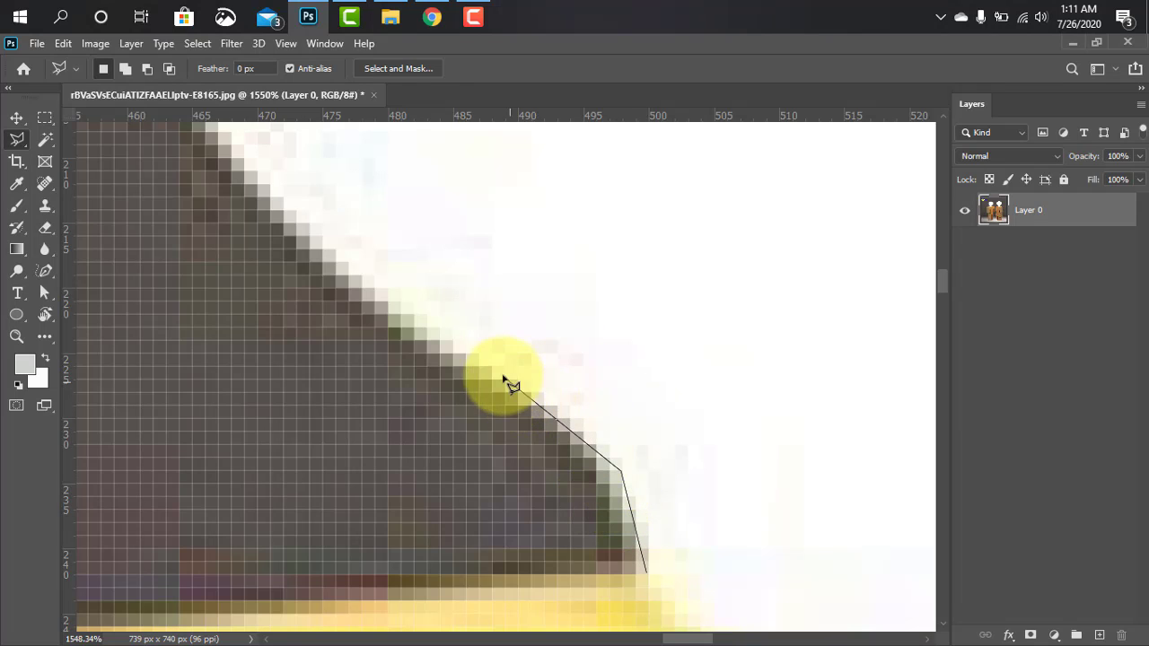
click(243, 164)
Continue the lasso outline up the lower-left curve of the right lamp's bulb
key(space)
mouse_move(302, 240)
mouse_down()
mouse_move(315, 385)
mouse_move(504, 543)
mouse_up()
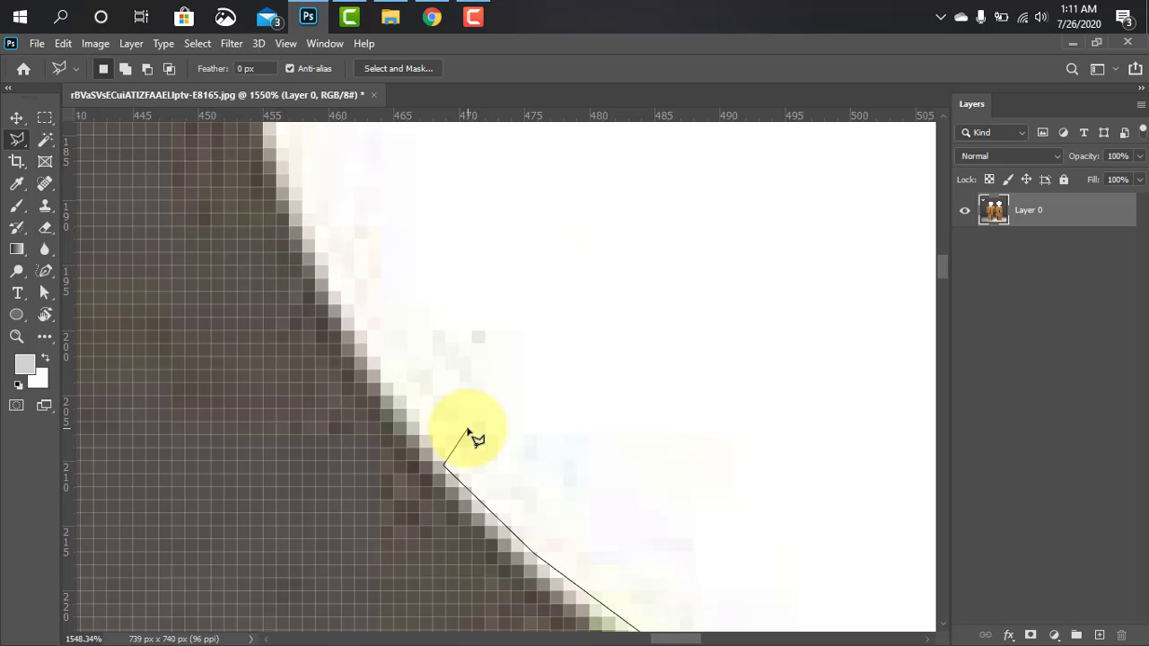
key(space)
mouse_move(401, 417)
mouse_down()
mouse_move(714, 300)
mouse_move(773, 427)
mouse_up()
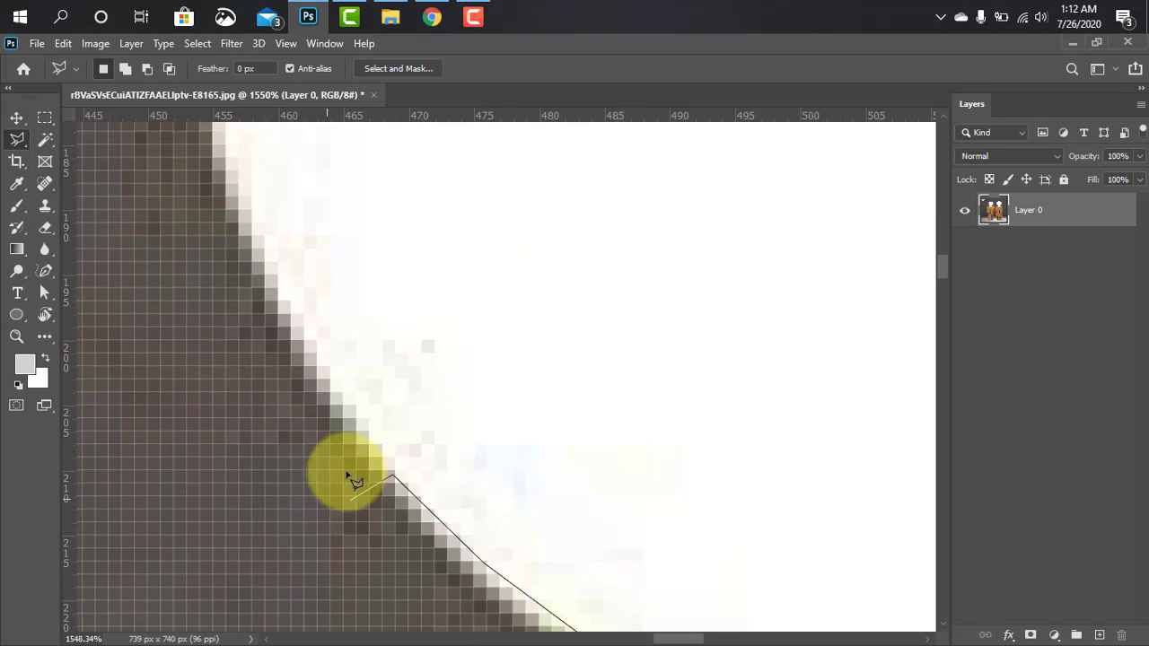
click(290, 314)
click(233, 174)
Trace the lasso outline up the left side of the same bulb, placing points along its widest part
key(space)
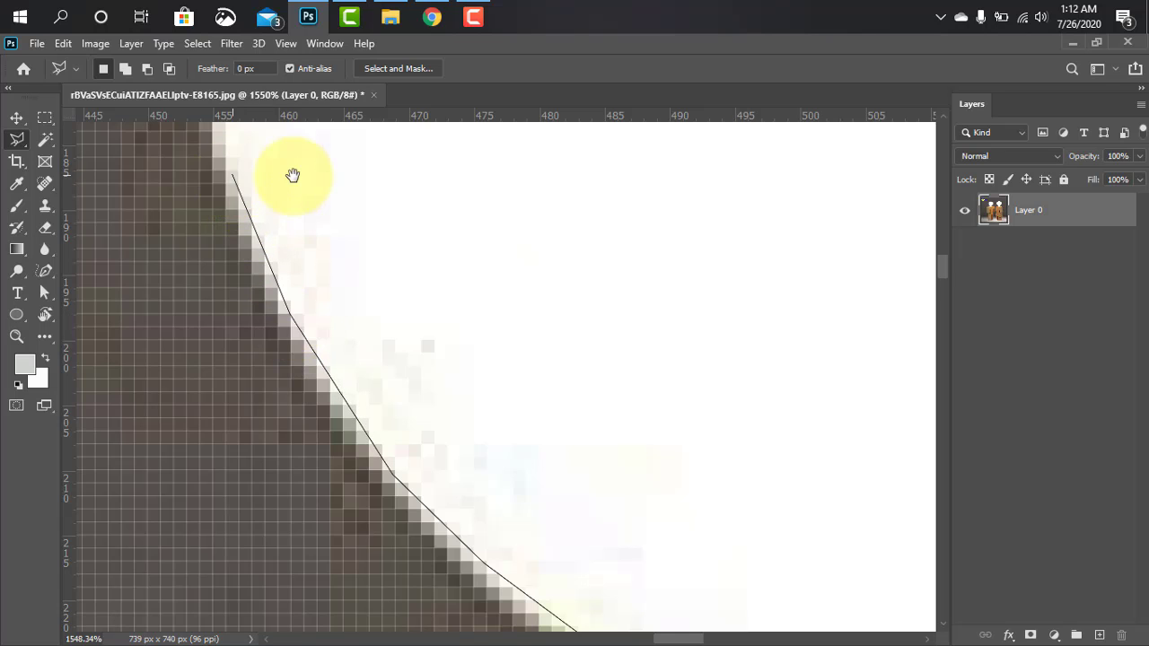
drag(292, 174, 439, 617)
click(339, 431)
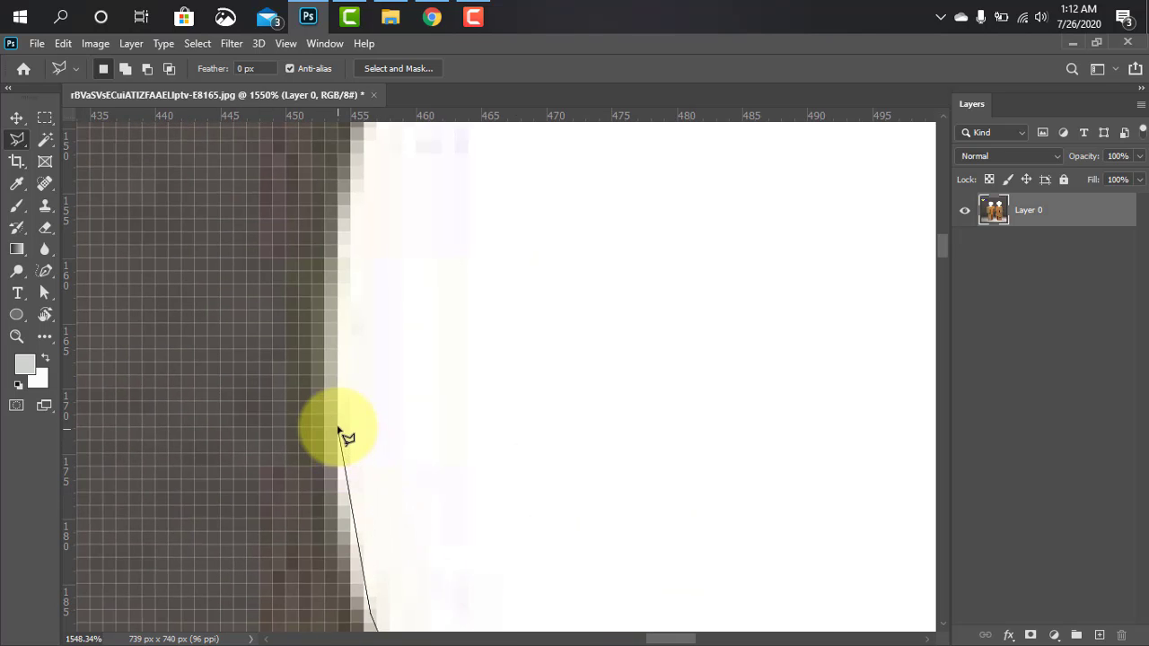
click(351, 225)
key(space)
drag(412, 218, 351, 517)
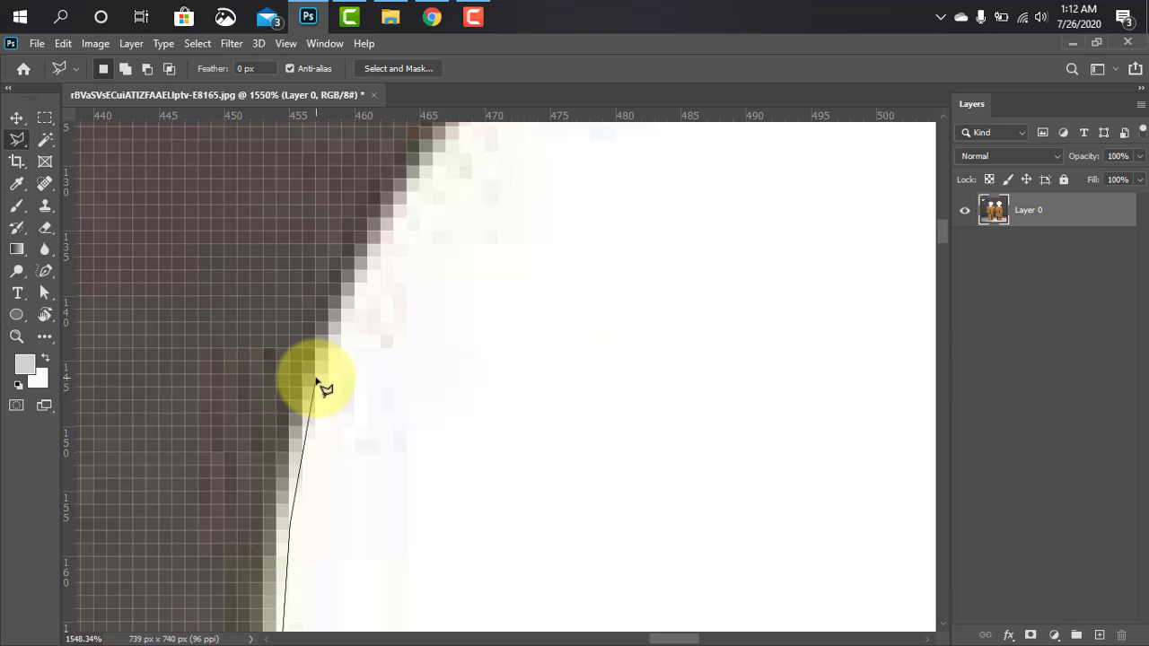
click(371, 269)
Extend the lasso outline around the bulb's upper-left curve to its top edge
key(space)
drag(428, 205, 300, 456)
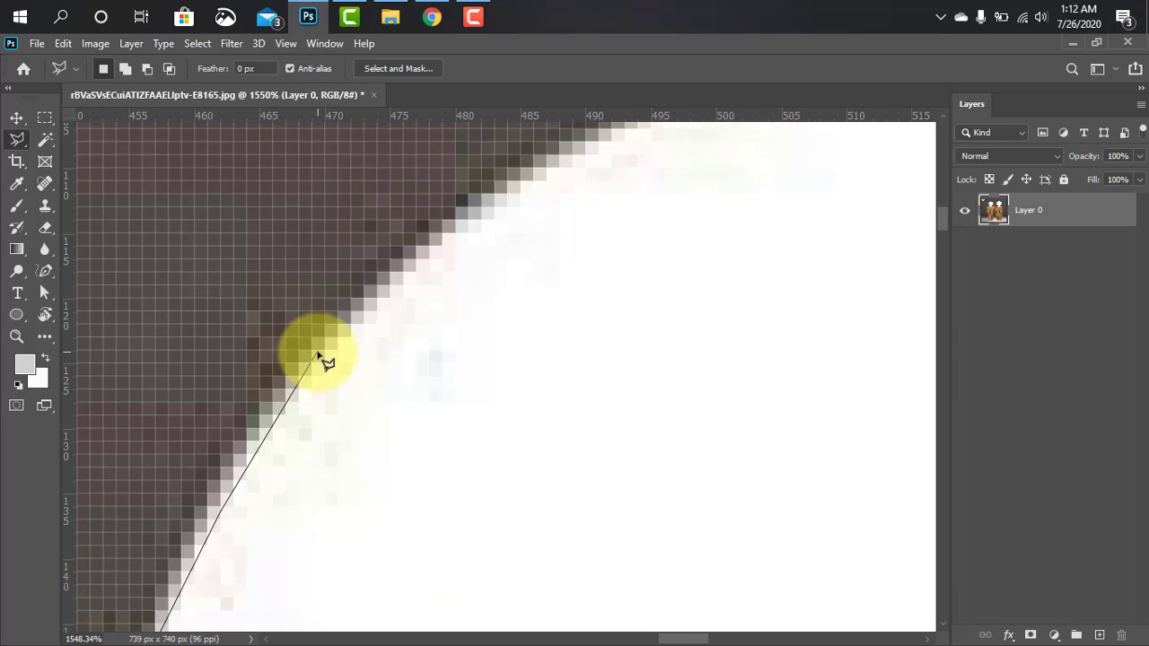
click(325, 346)
click(453, 231)
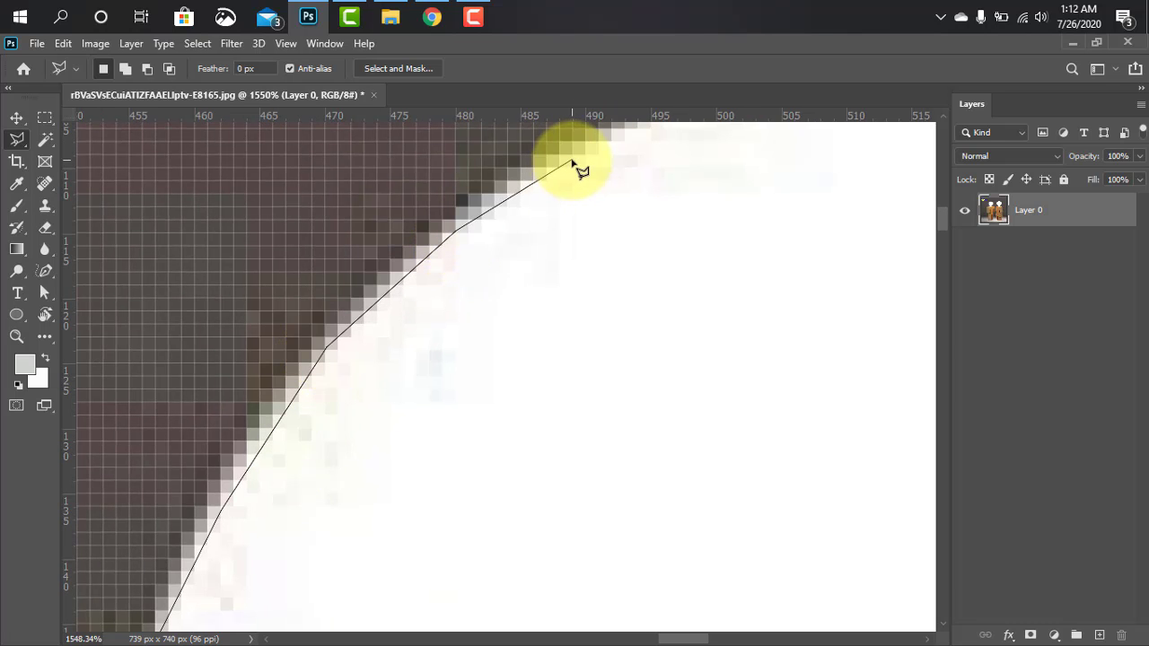
click(572, 162)
key(space)
drag(571, 162, 305, 381)
click(714, 336)
Carry the lasso outline over the top of the bulb and along its upper-right curve
key(space)
drag(714, 336, 215, 225)
click(449, 262)
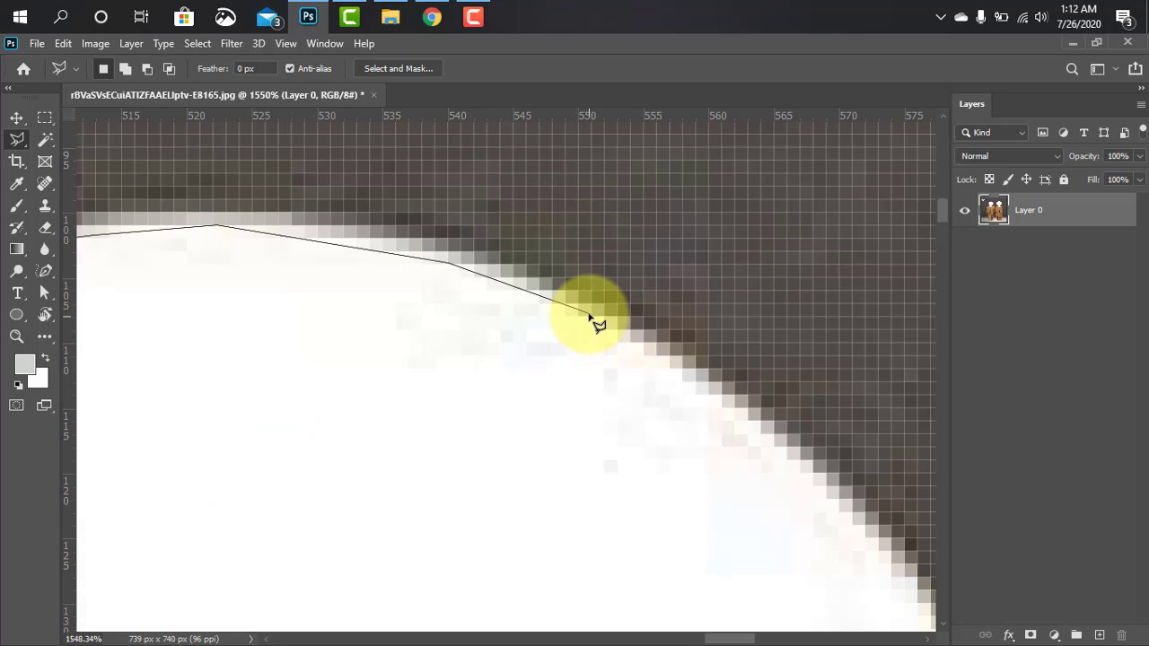
click(590, 314)
click(703, 384)
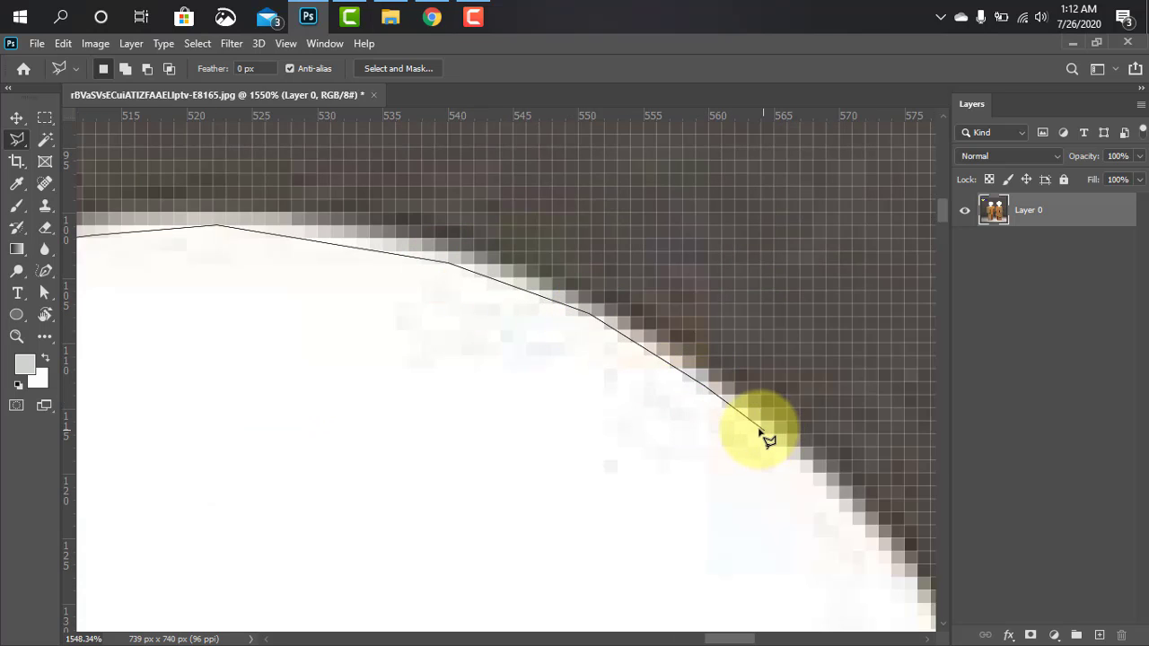
click(850, 519)
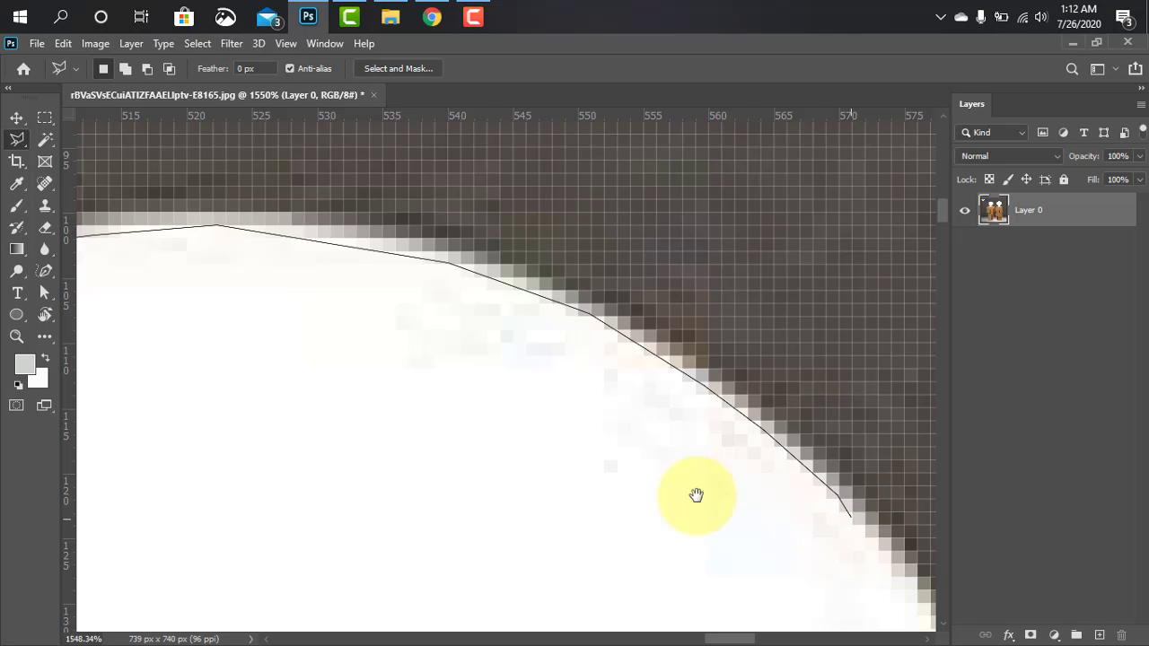
Extend the lasso outline down the bulb's right side from the upper-right curve past its widest part
click(612, 395)
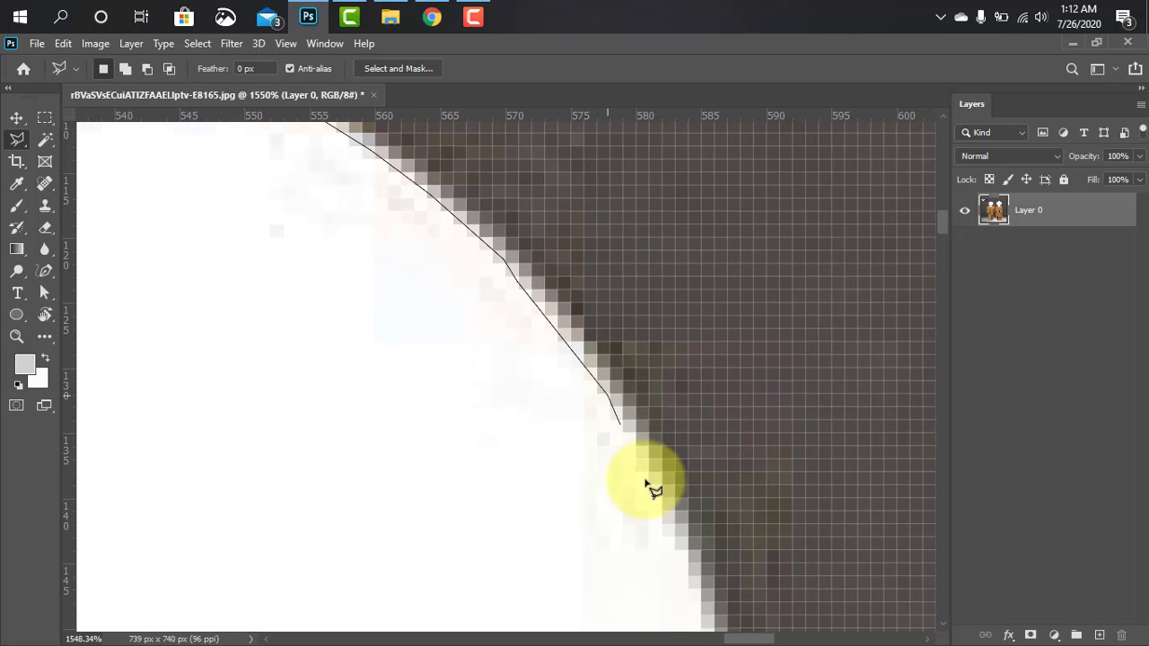
click(667, 505)
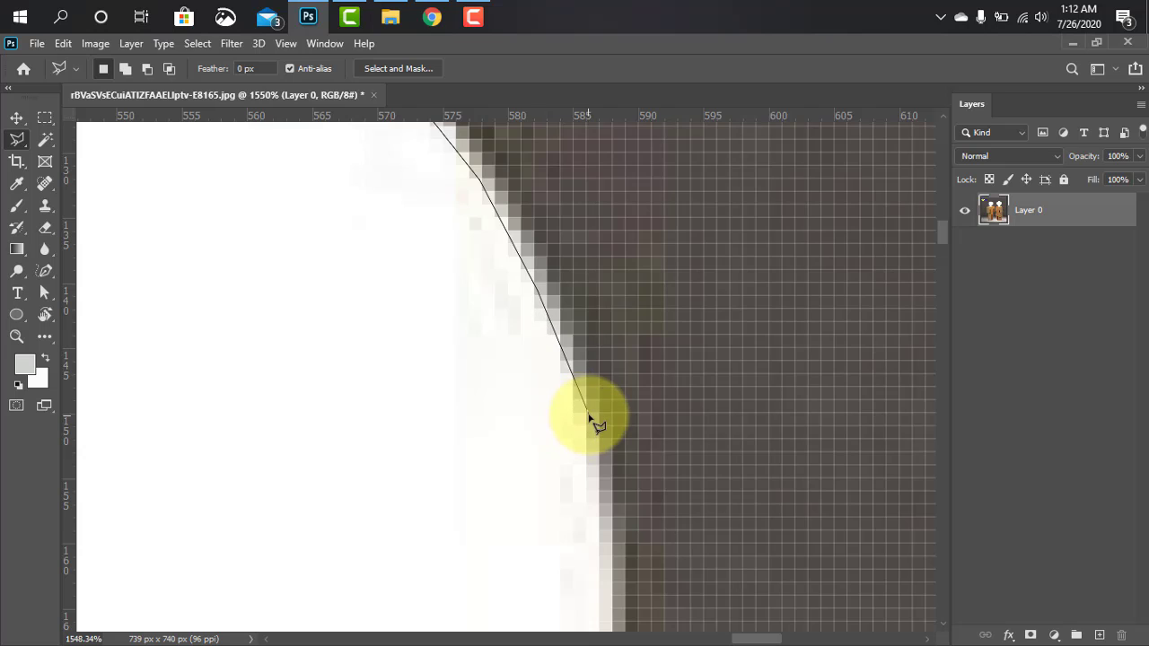
click(588, 413)
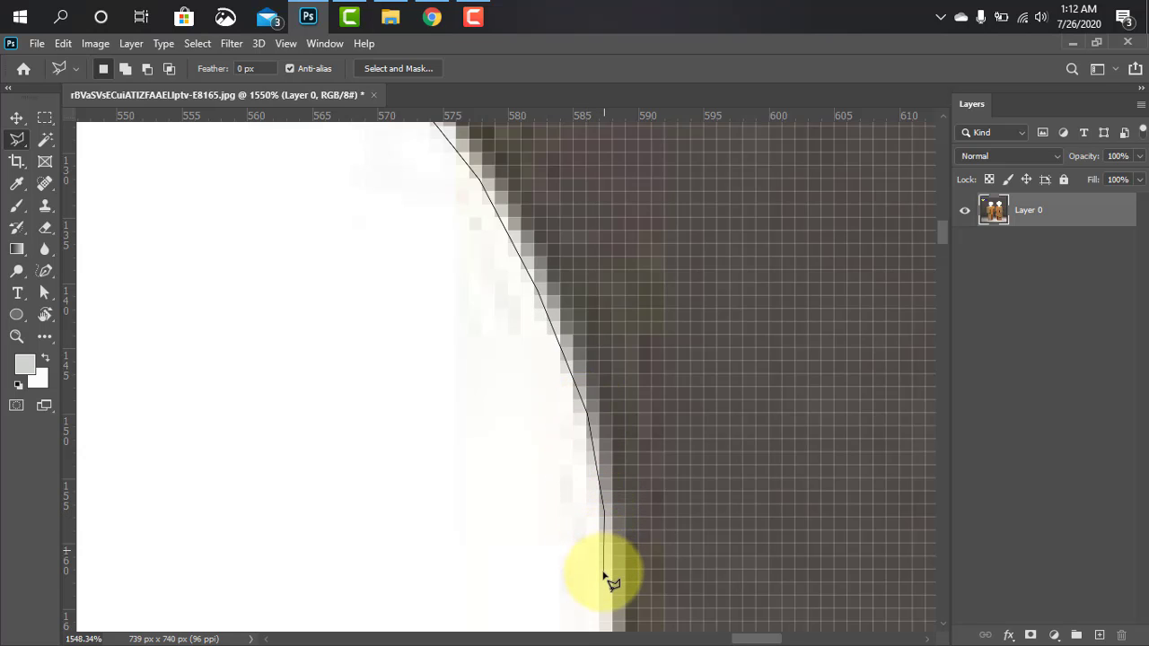
drag(613, 569, 620, 364)
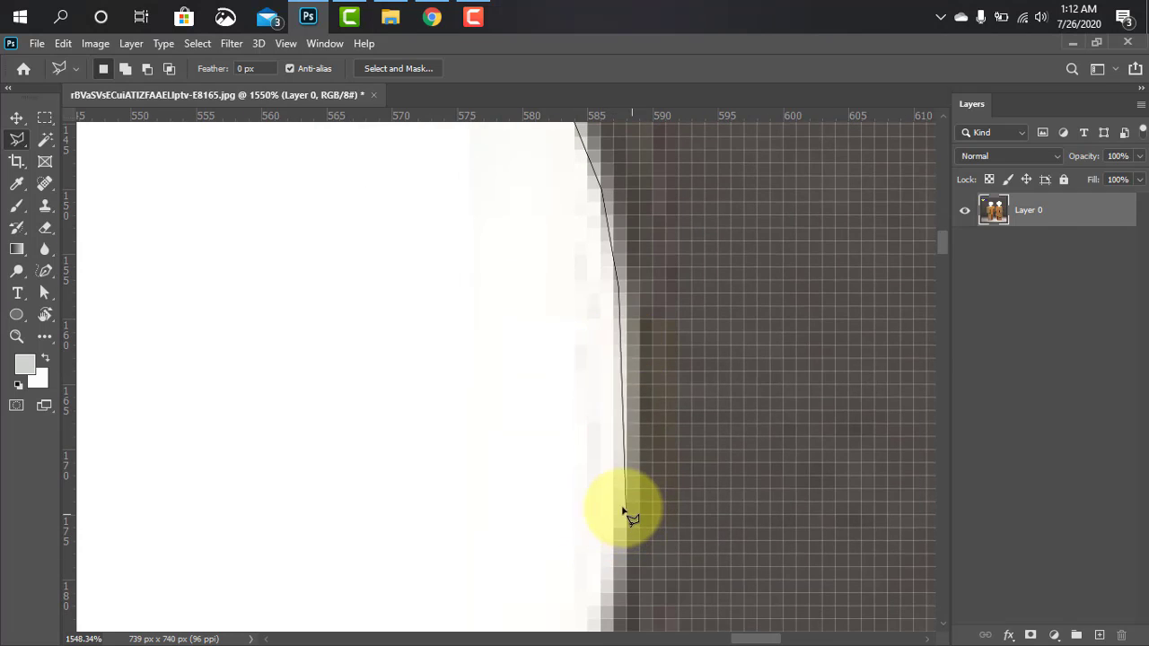
click(623, 507)
drag(615, 556, 600, 328)
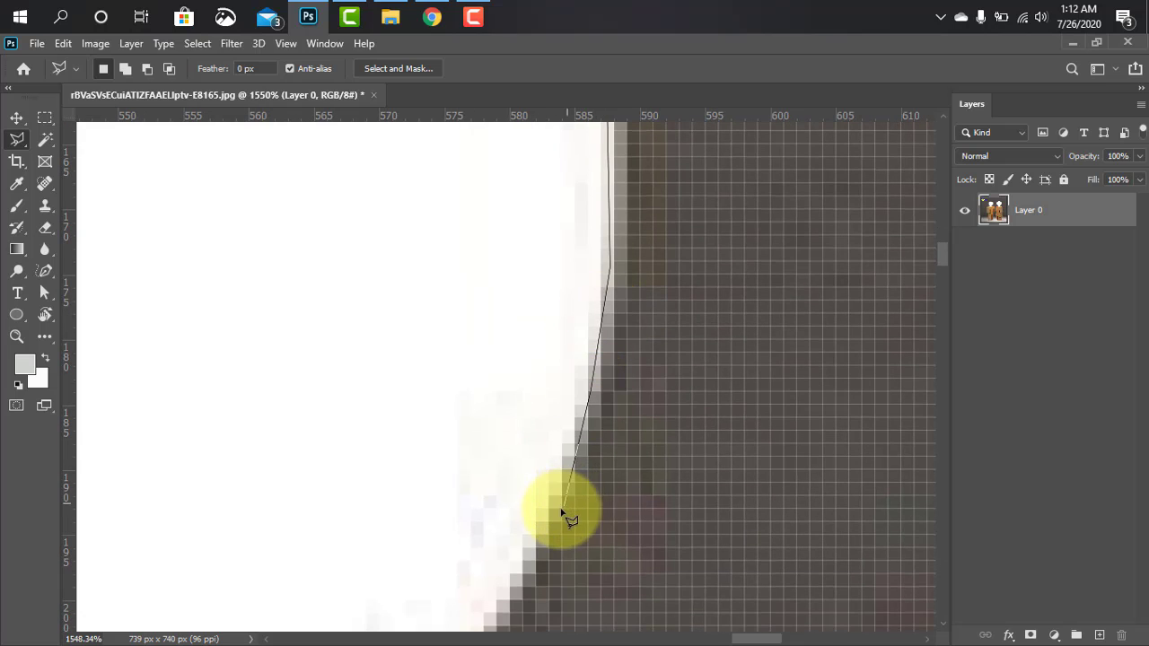
Trace the lasso outline around the bulb's lower-right curve, placing points close to the pixel edge
mouse_move(522, 551)
mouse_down()
mouse_move(548, 360)
mouse_move(603, 299)
mouse_up()
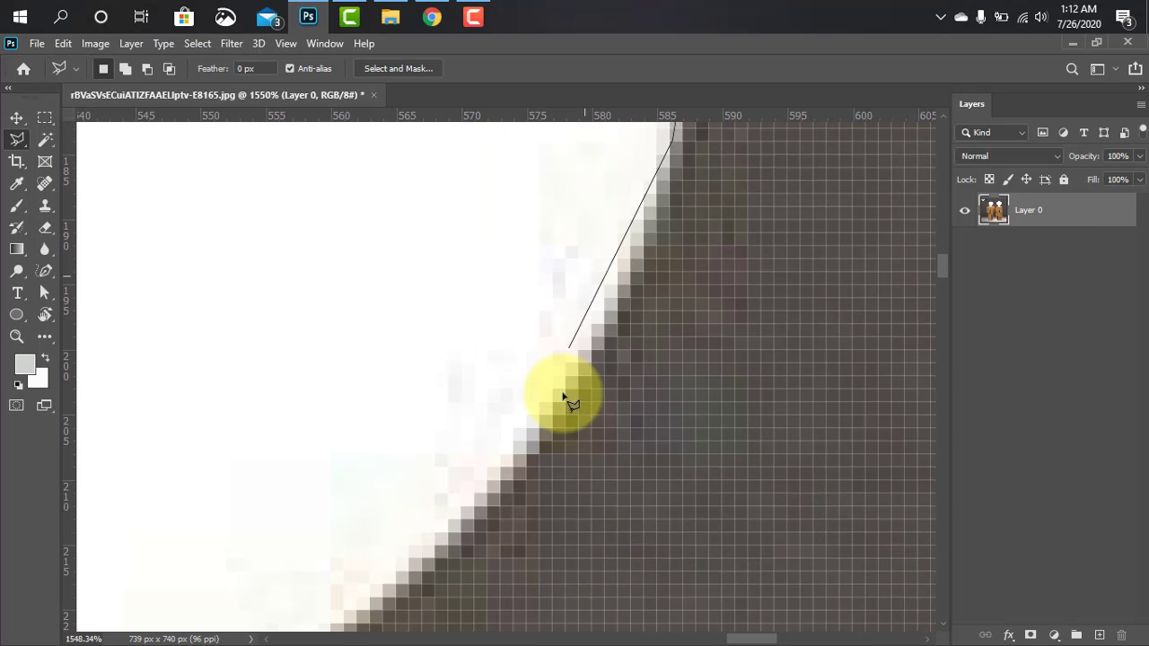
click(607, 318)
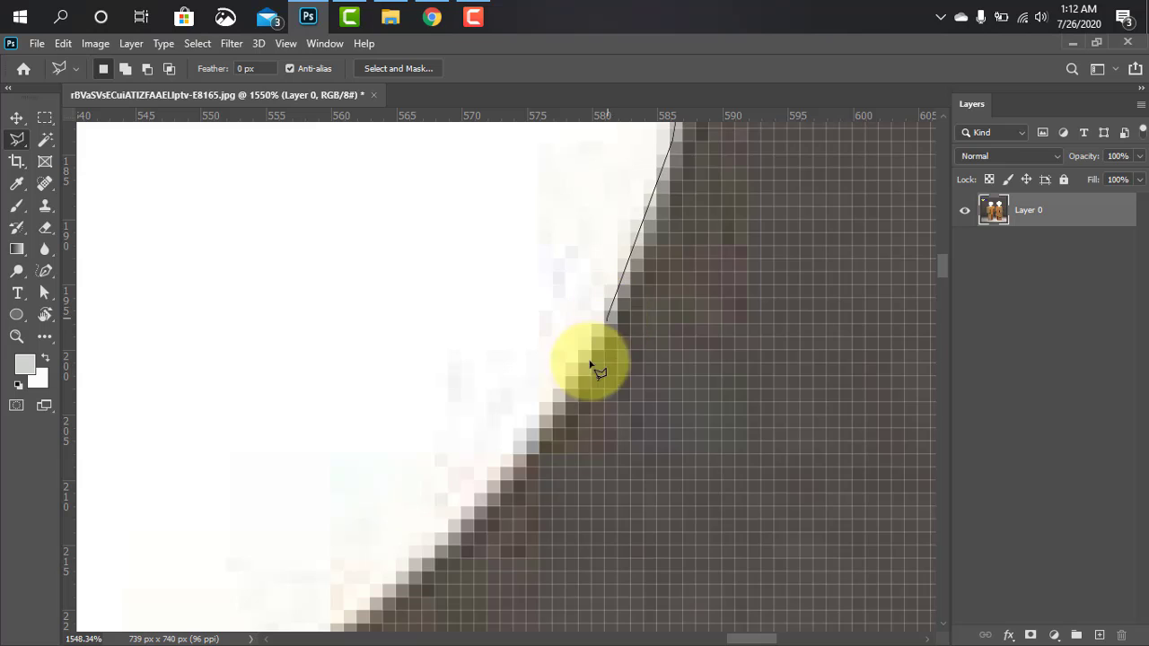
click(498, 485)
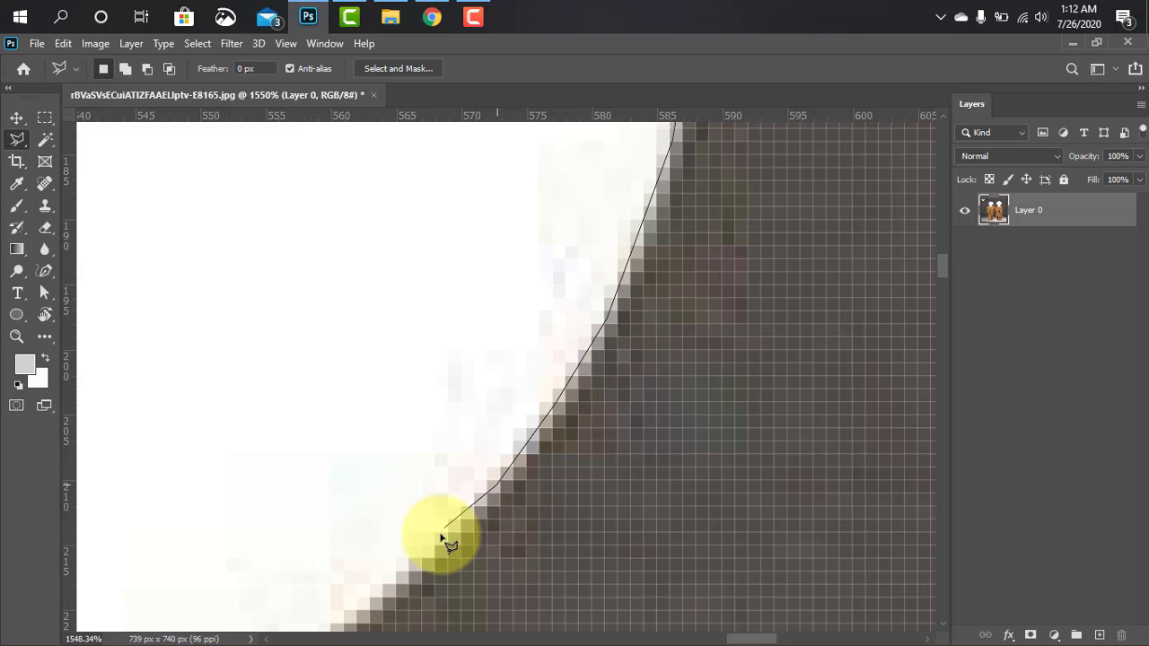
mouse_move(431, 552)
mouse_down()
mouse_move(559, 354)
mouse_move(610, 337)
mouse_up()
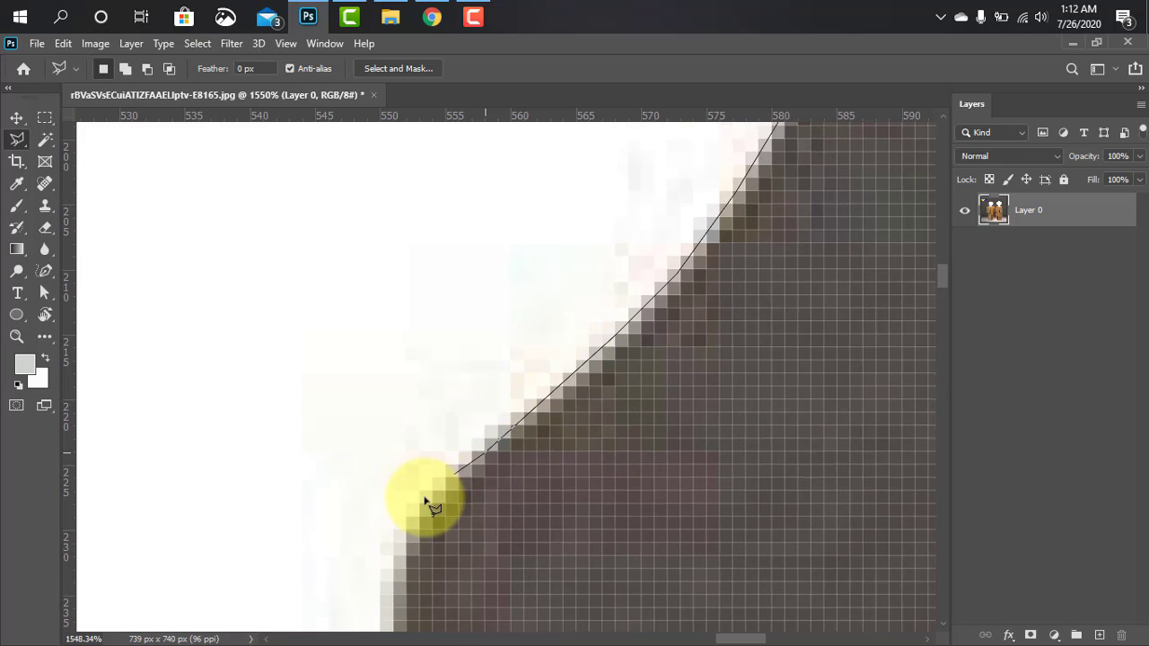
Carry the lasso outline down the right side of the bulb's neck to where it meets the wooden body
click(393, 546)
drag(440, 551, 488, 321)
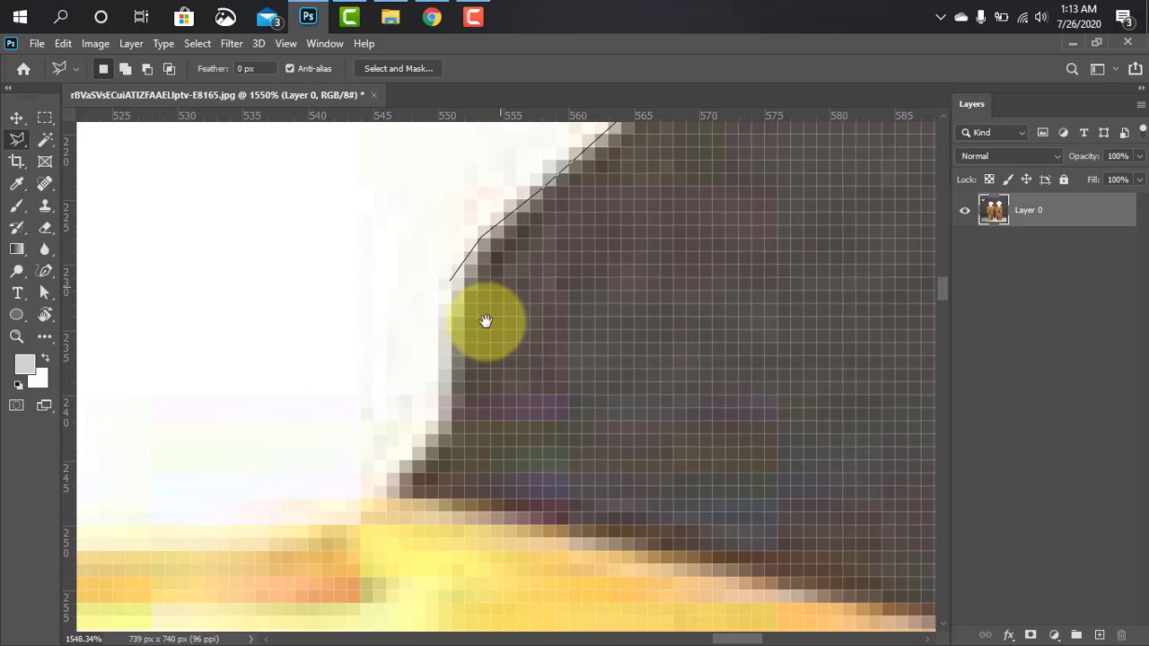
click(437, 433)
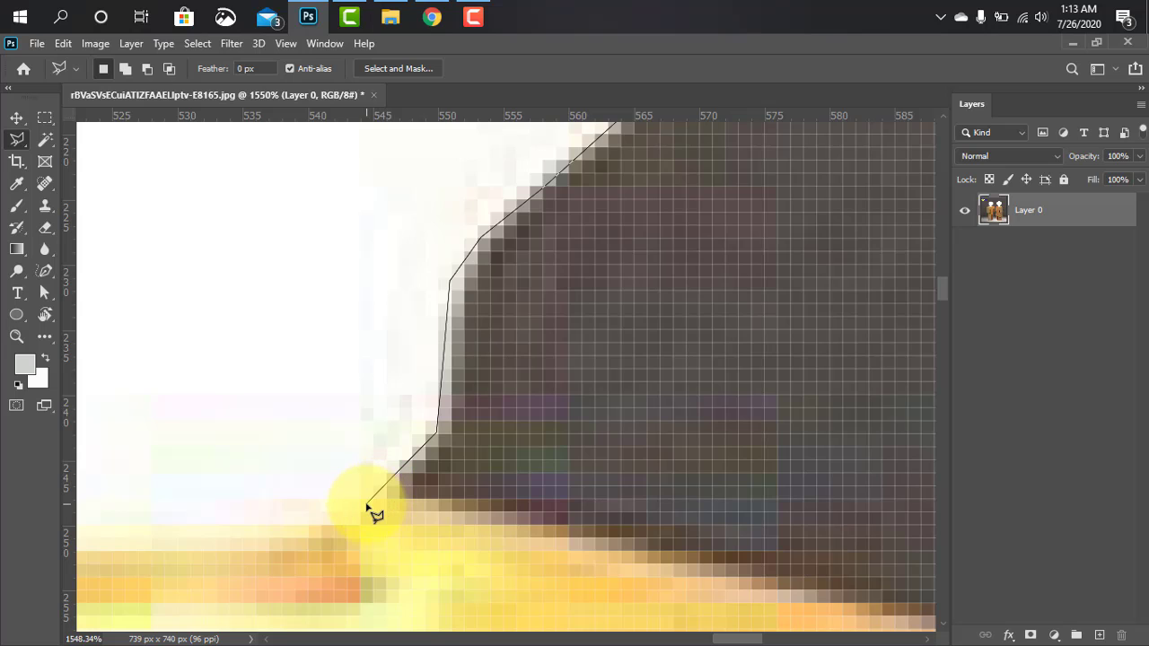
click(365, 503)
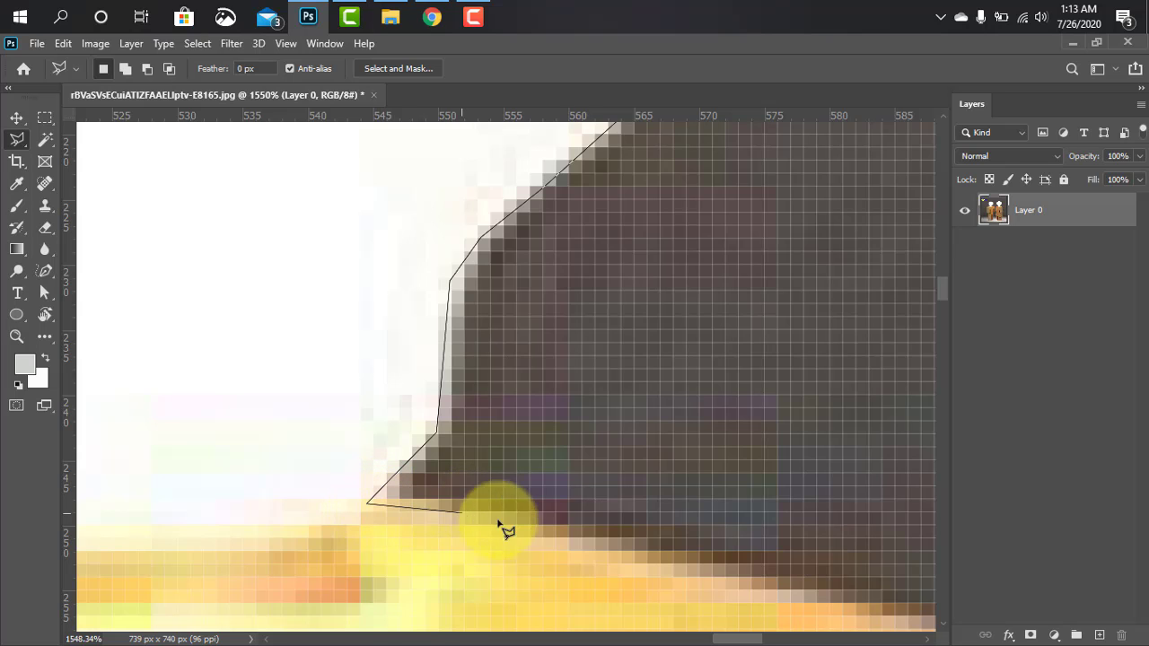
Trace the lasso outline along the sloping top edge of the lamp's wooden body, right of the bulb
click(573, 535)
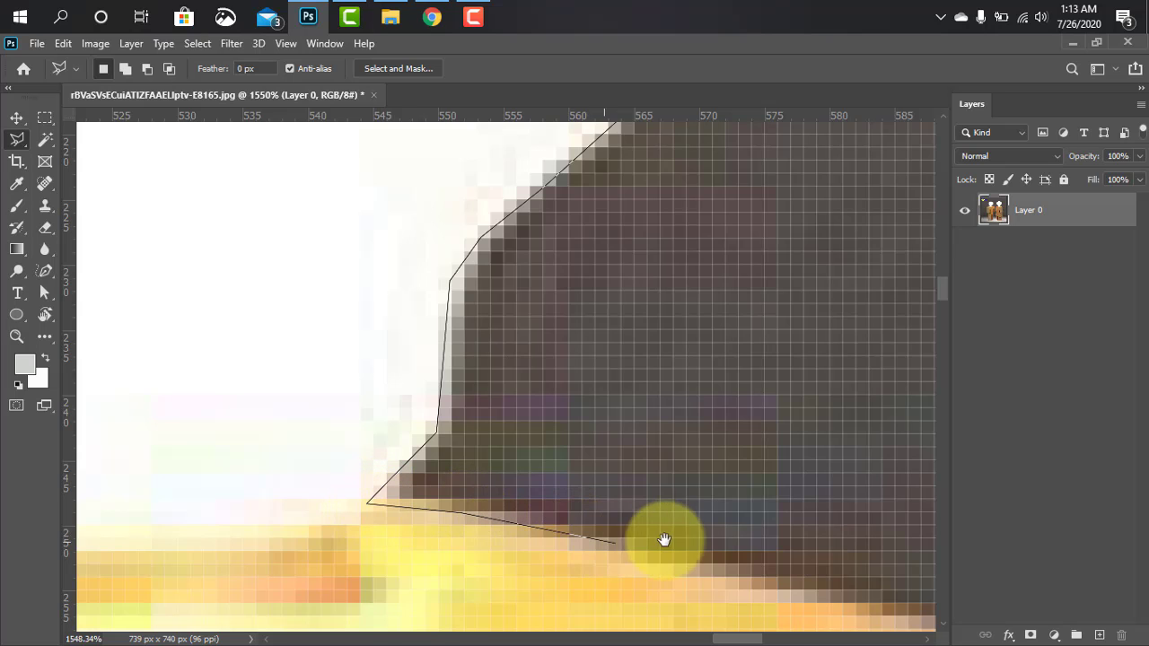
drag(664, 541, 385, 413)
click(447, 457)
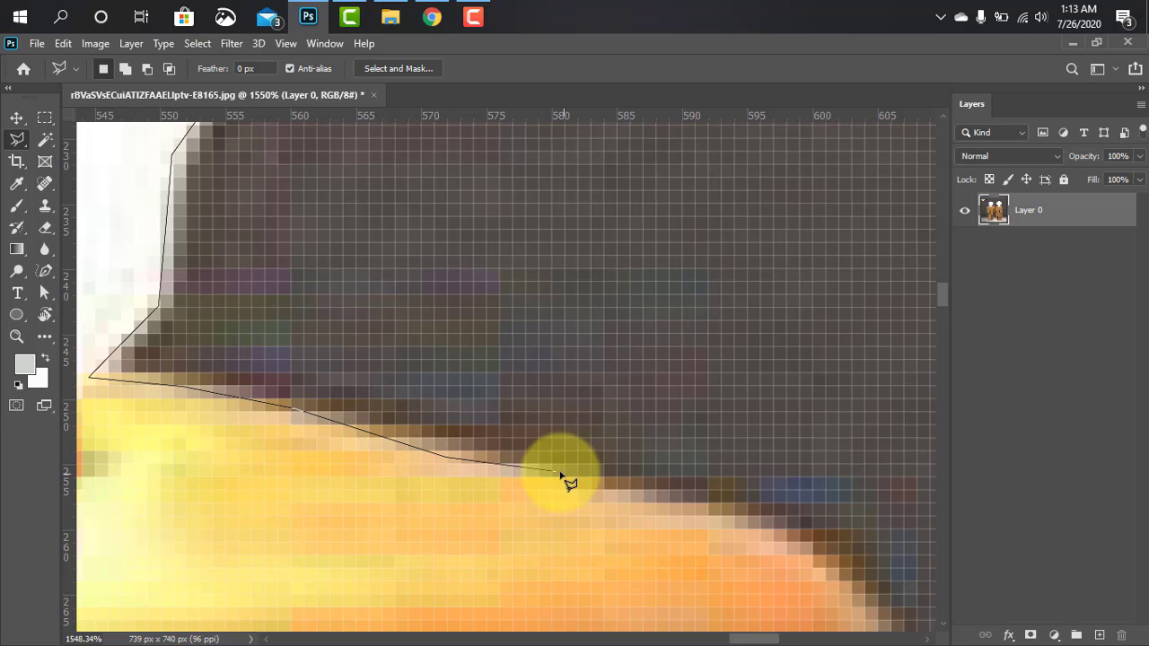
click(572, 476)
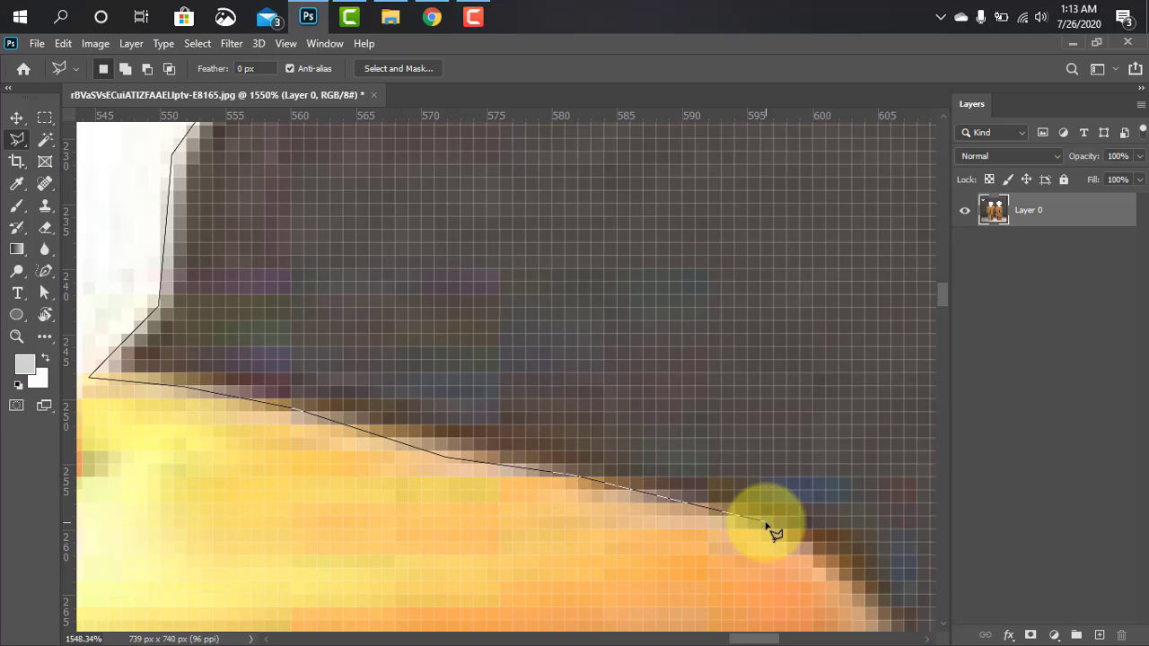
click(766, 522)
mouse_move(766, 523)
mouse_down()
mouse_move(674, 423)
mouse_move(567, 359)
mouse_up()
Continue the lasso outline around the wooden body's rounded upper-right shoulder and onto its right side
click(634, 406)
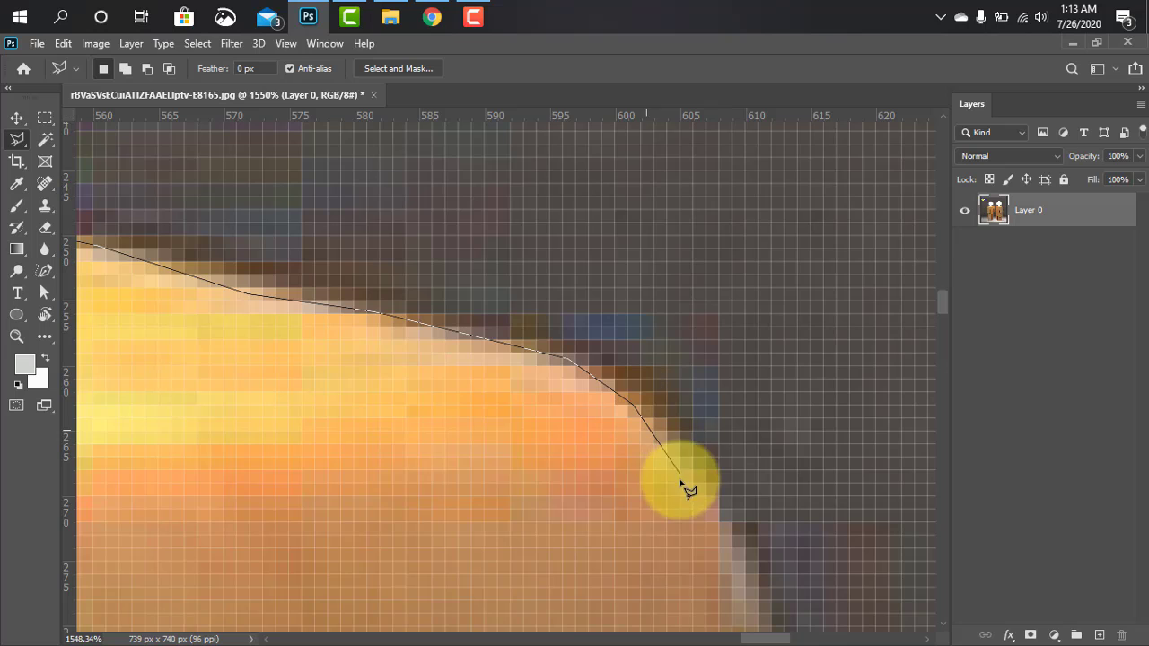
click(696, 480)
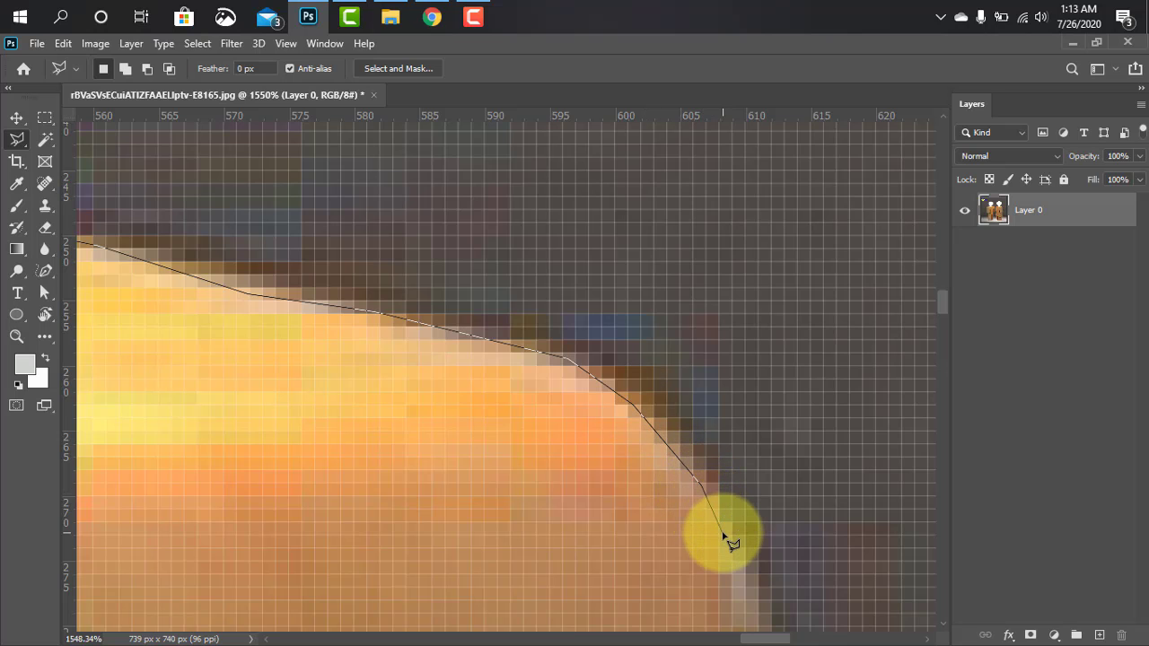
click(723, 535)
drag(749, 553, 545, 313)
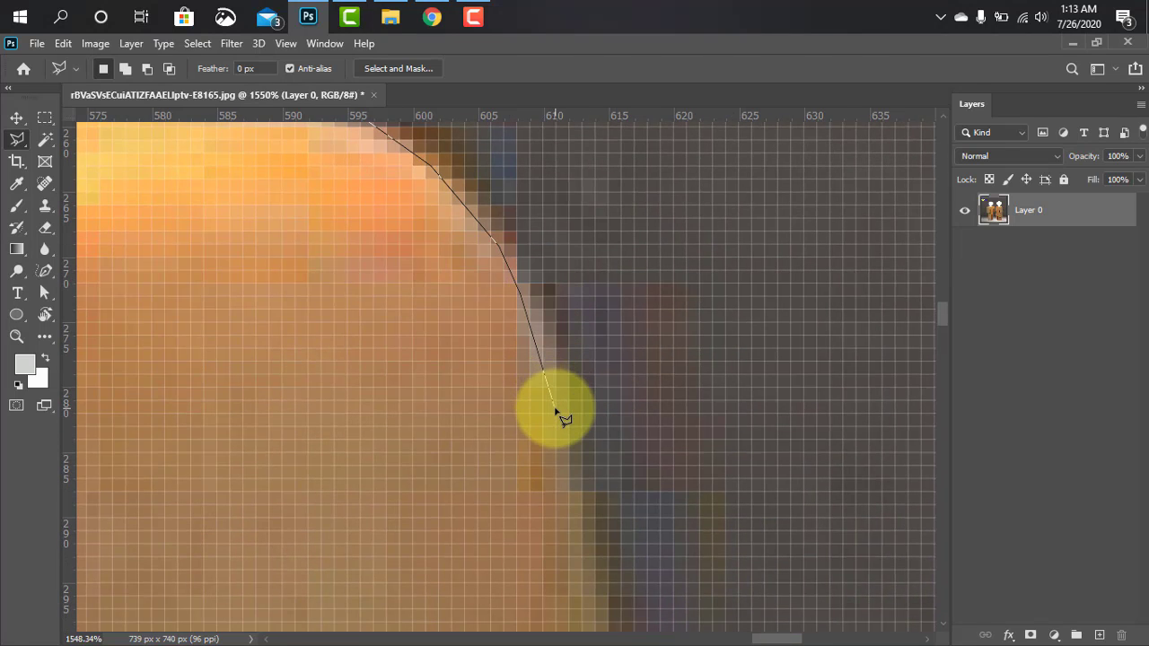
drag(585, 531, 512, 303)
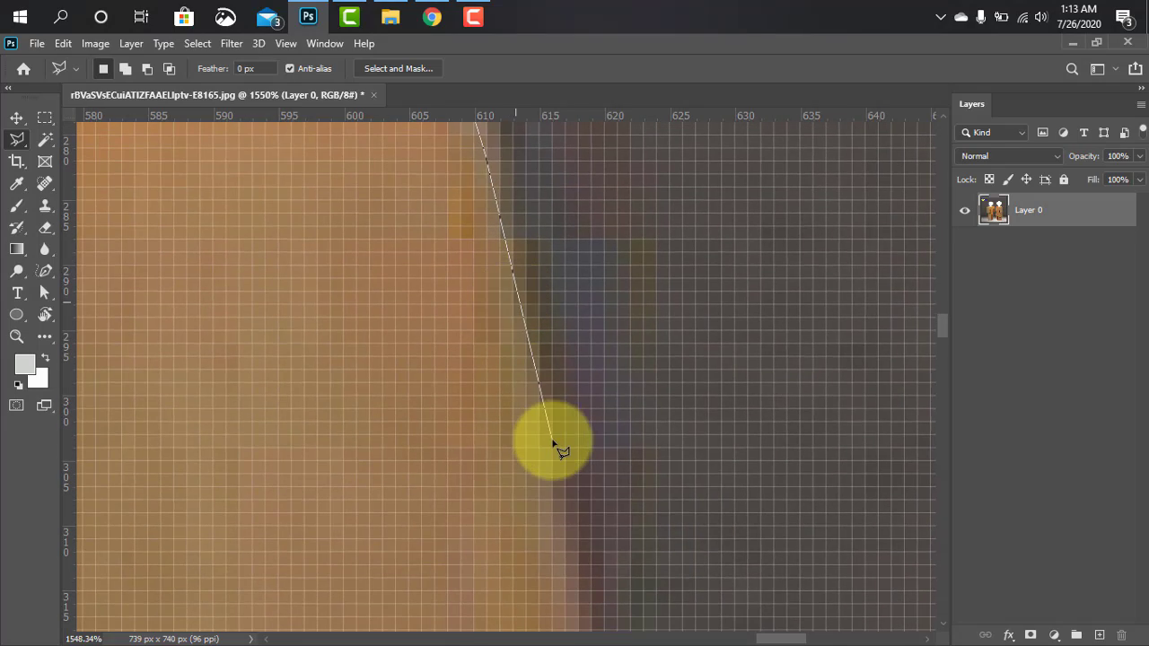
Extend the lasso outline down the right edge of the upper wooden tier to its bottom corner
scroll(554, 441, down, 6)
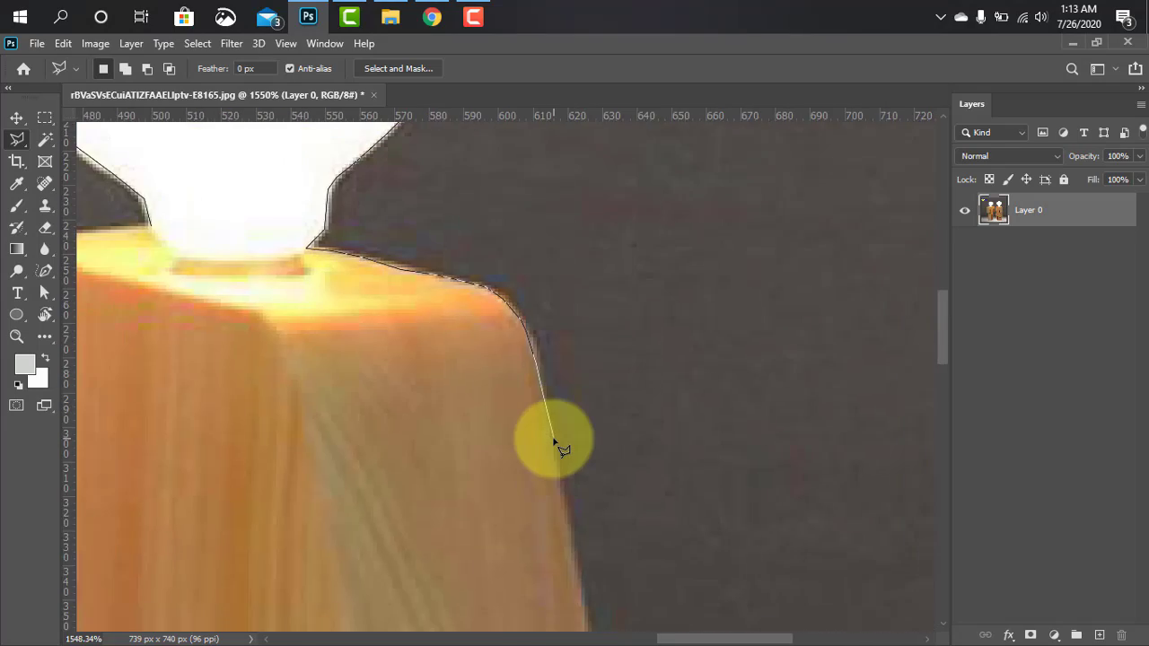
scroll(557, 441, up, 6)
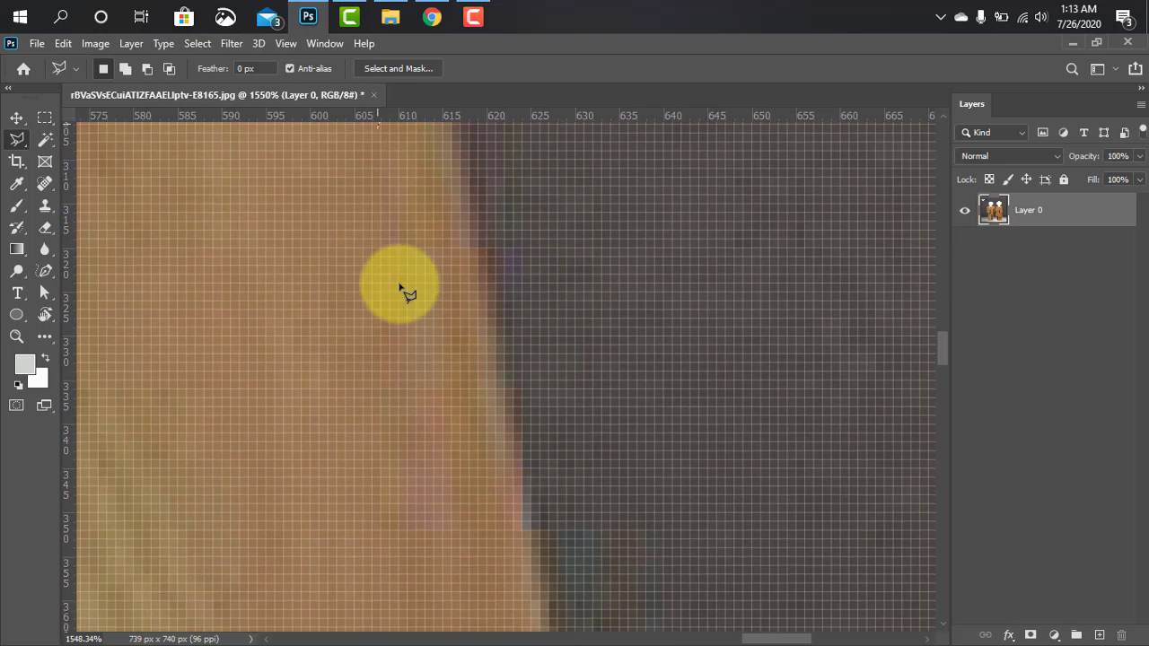
click(522, 462)
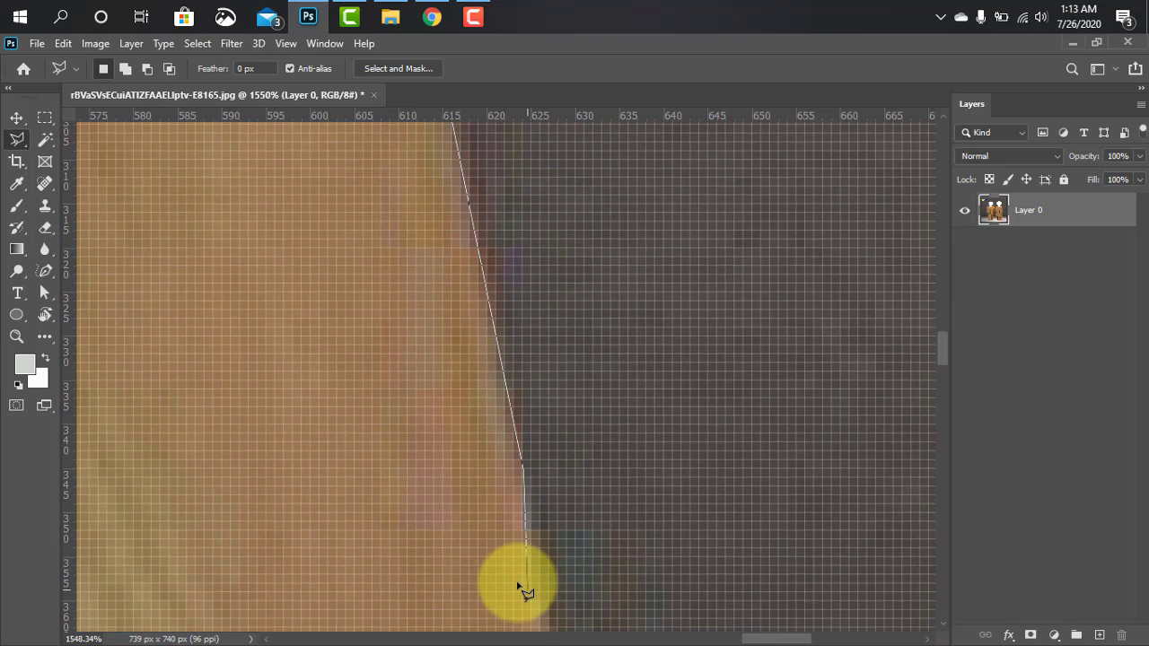
click(539, 597)
mouse_move(565, 608)
mouse_down()
mouse_move(567, 369)
mouse_move(530, 169)
mouse_up()
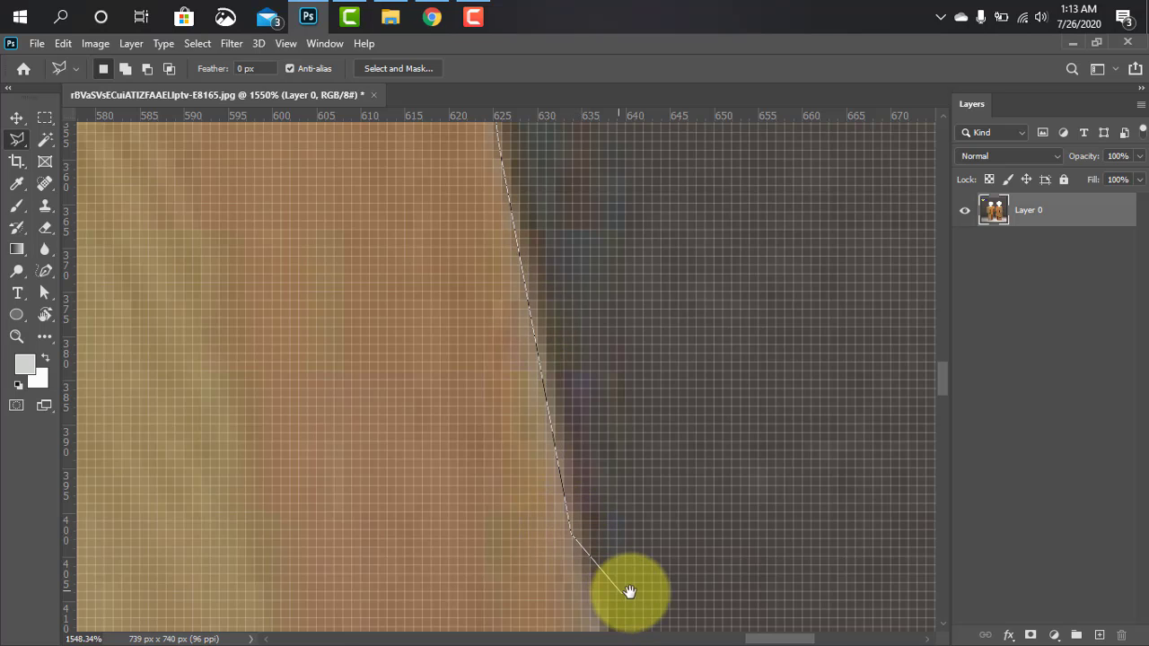
drag(628, 595, 479, 274)
click(450, 381)
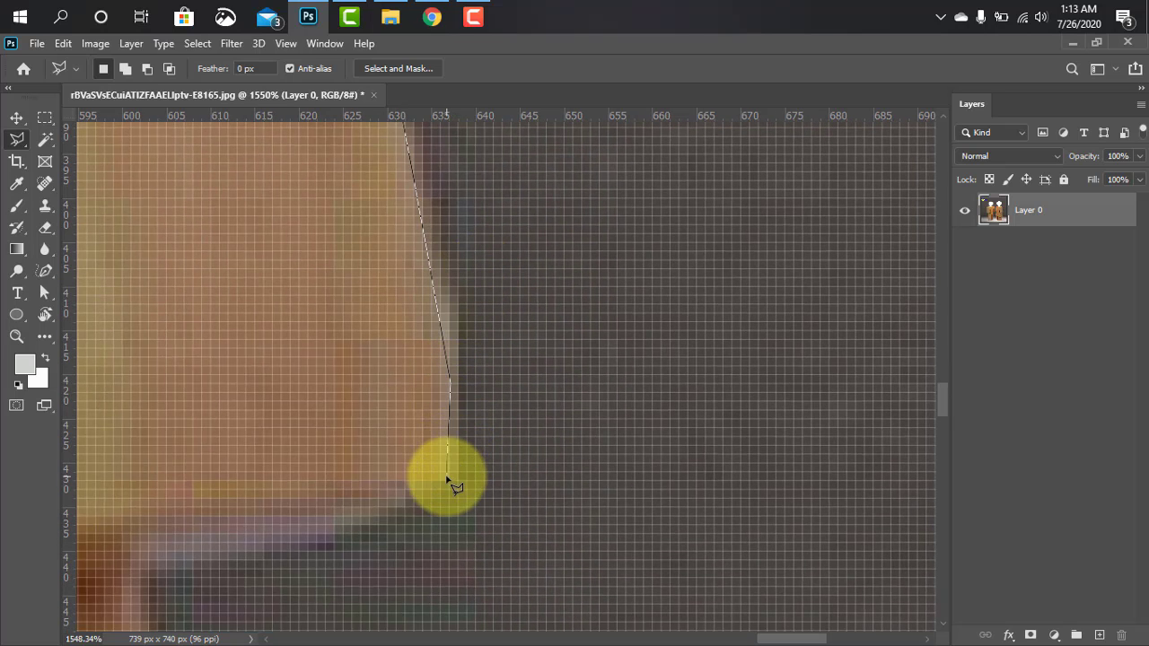
click(447, 486)
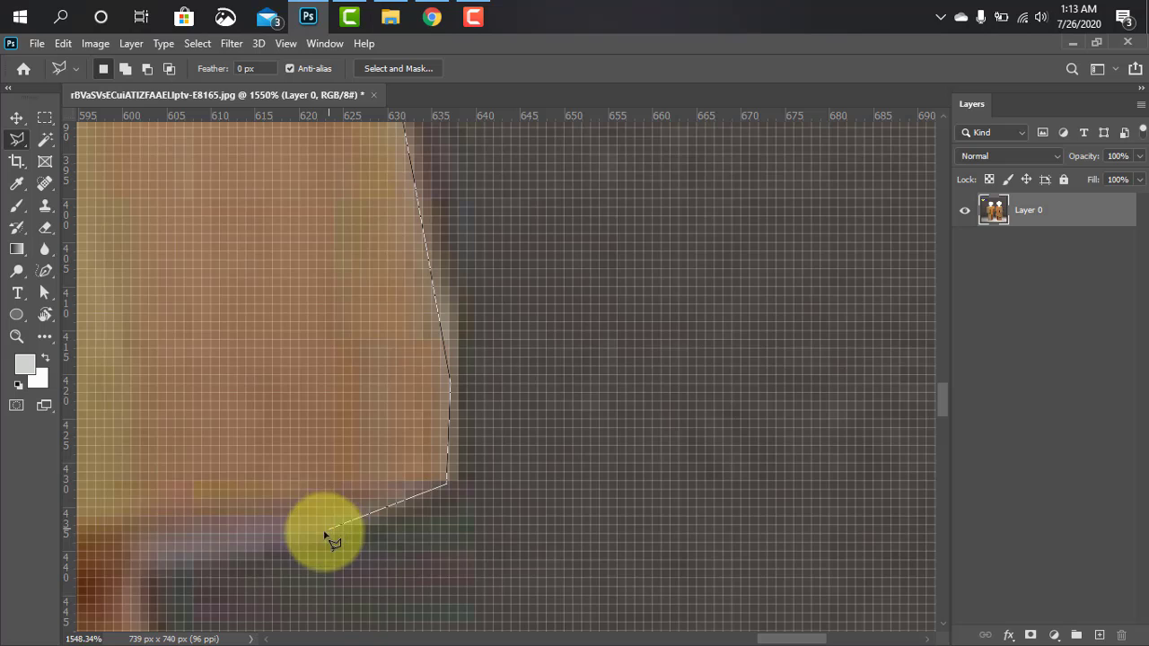
Trace the lasso outline along the underside of the upper tier, inward to the middle wooden tier
click(324, 536)
click(146, 560)
drag(251, 461, 410, 233)
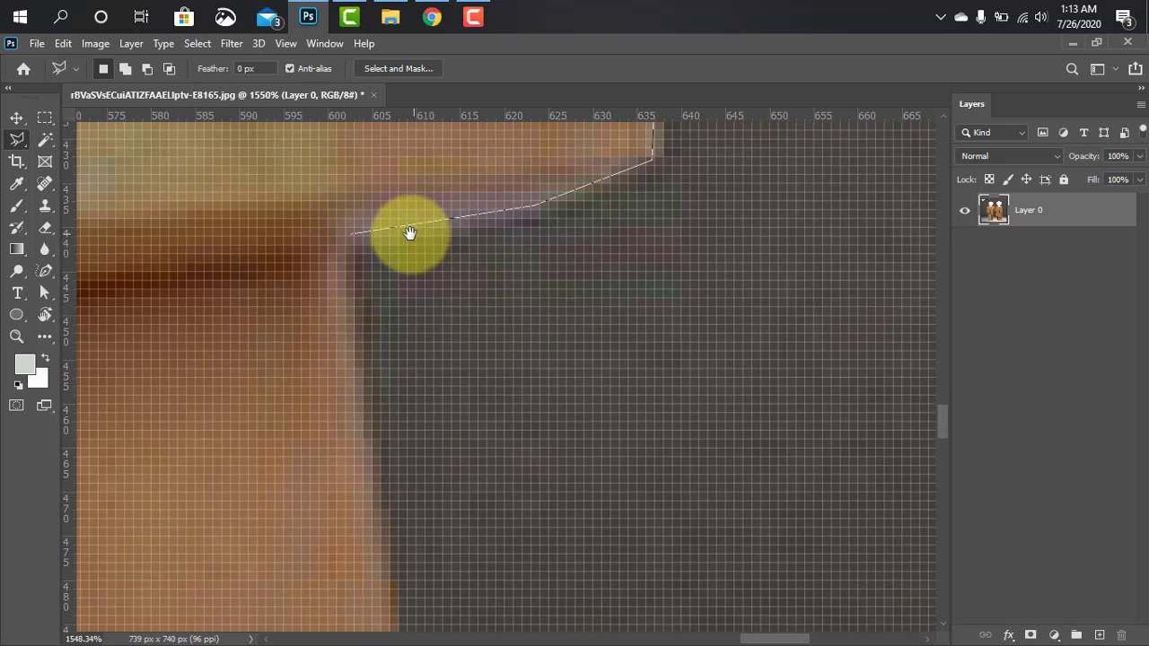
Carry the lasso outline down the middle tier's right edge and inward along its underside to the lamp's base
click(374, 496)
drag(387, 542, 380, 199)
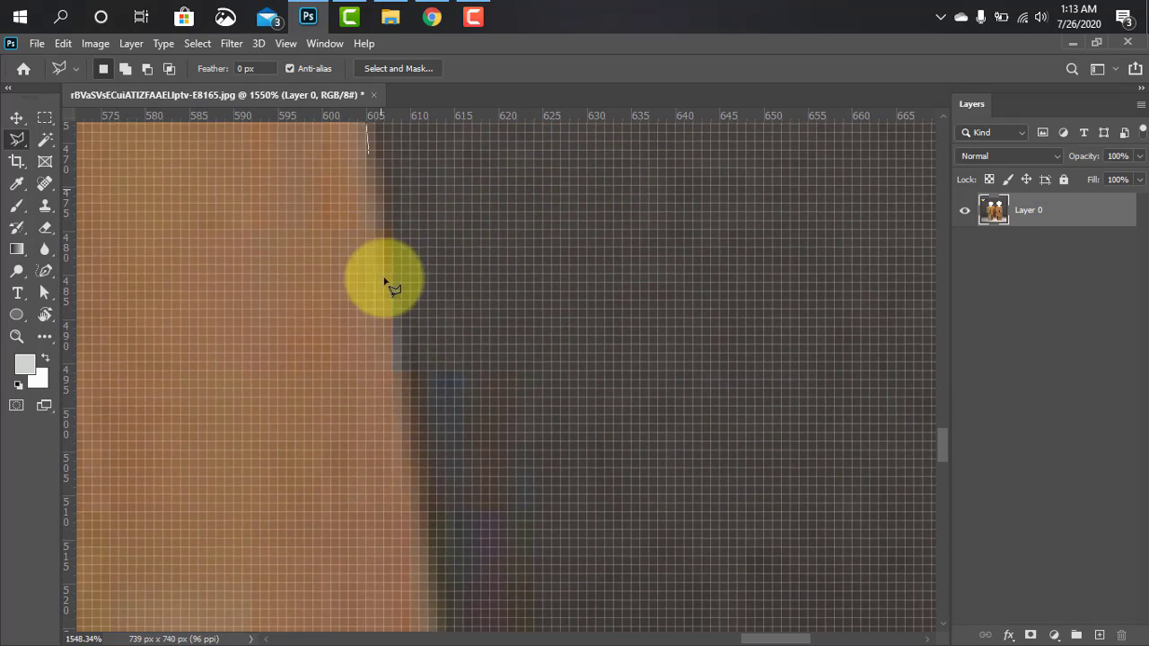
click(383, 242)
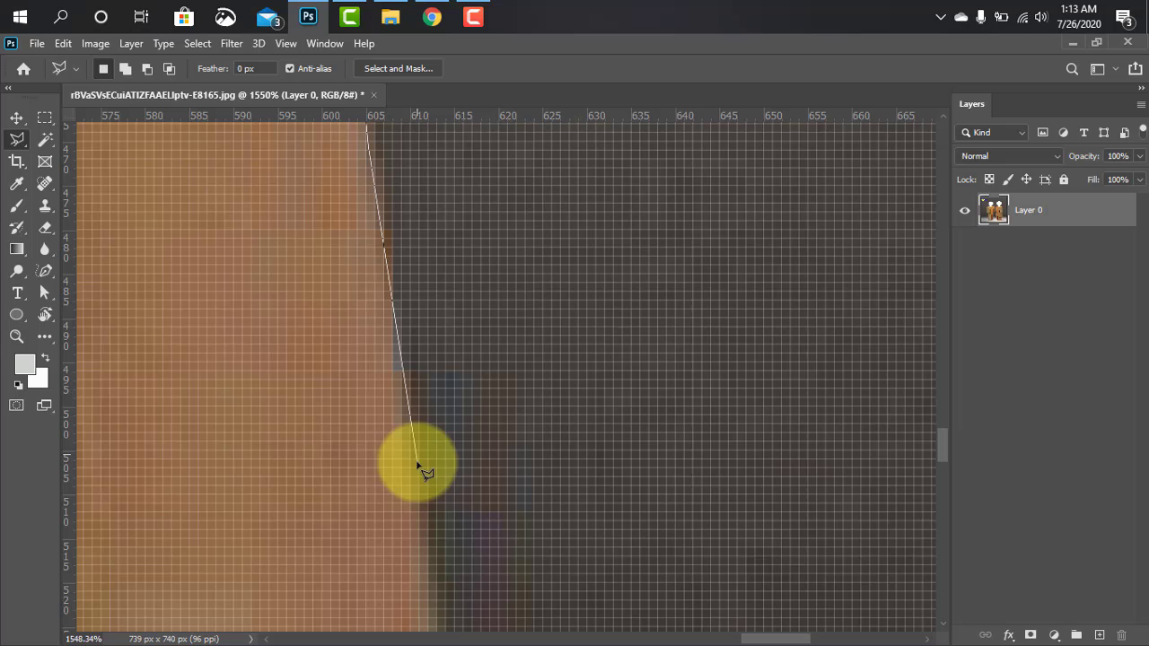
click(429, 594)
drag(430, 594, 449, 256)
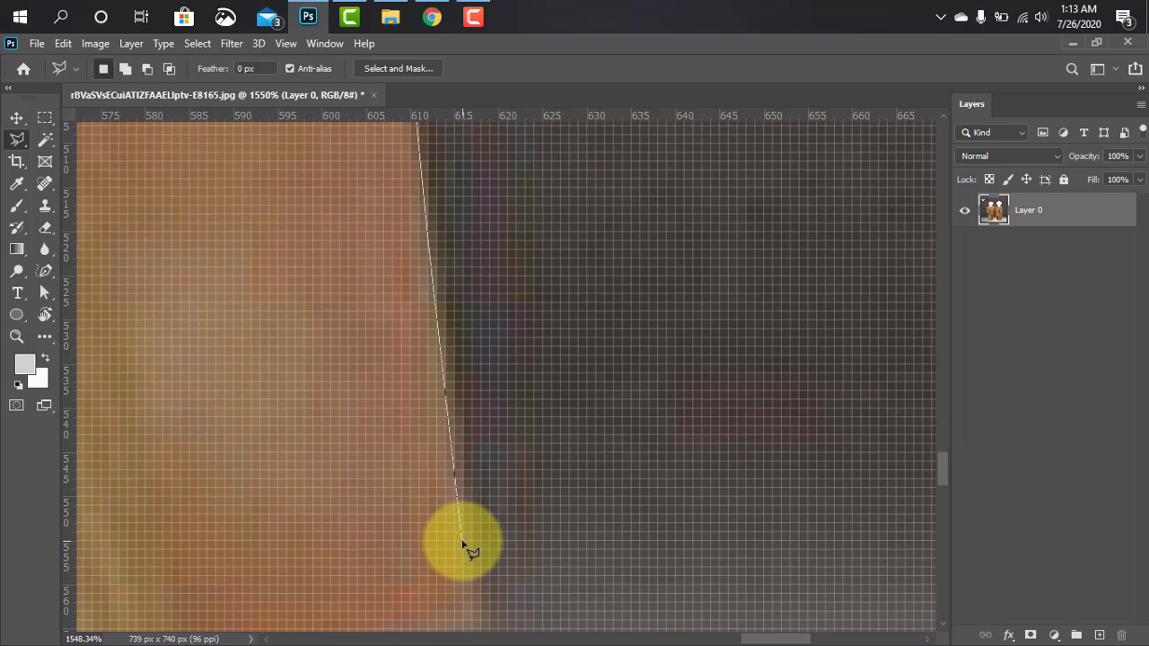
scroll(463, 542, down, 5)
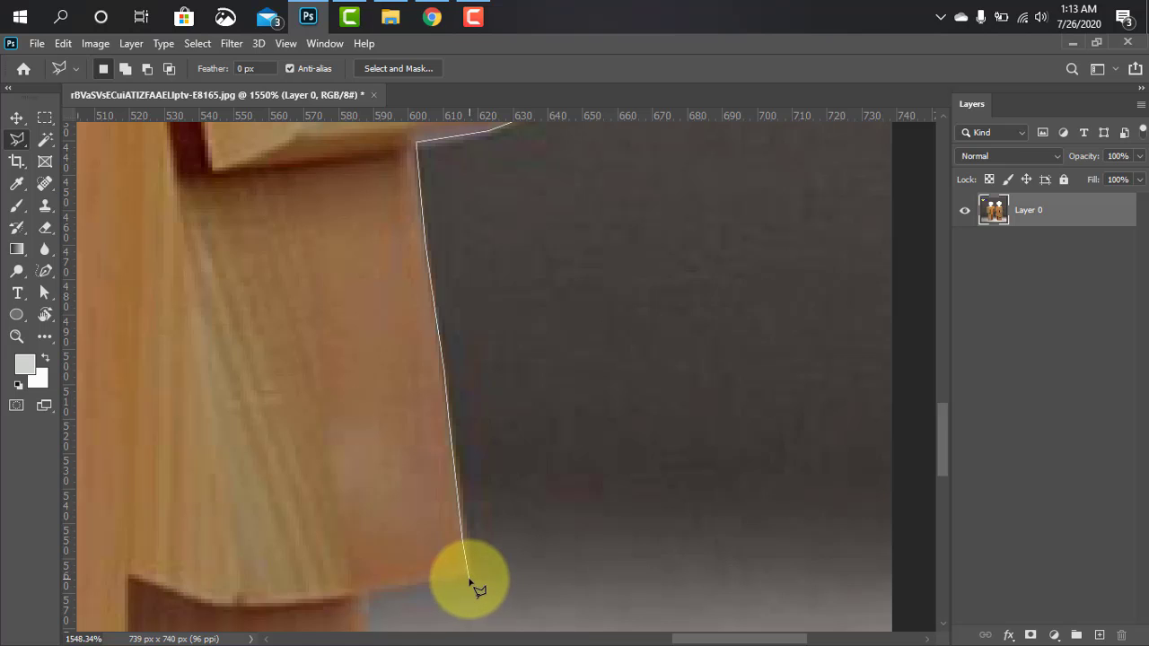
click(468, 572)
click(365, 593)
Continue the lasso outline down the base's right edge, cutting across the red cord, to the bottom-right corner
drag(365, 593, 419, 280)
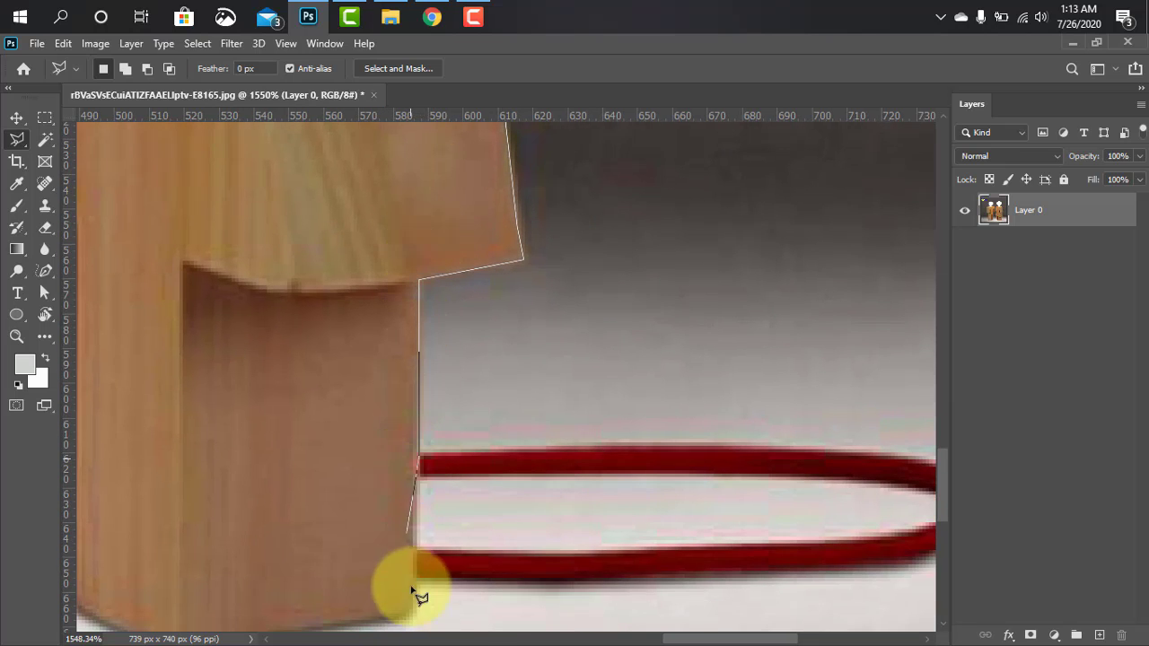
drag(412, 606, 527, 255)
click(524, 287)
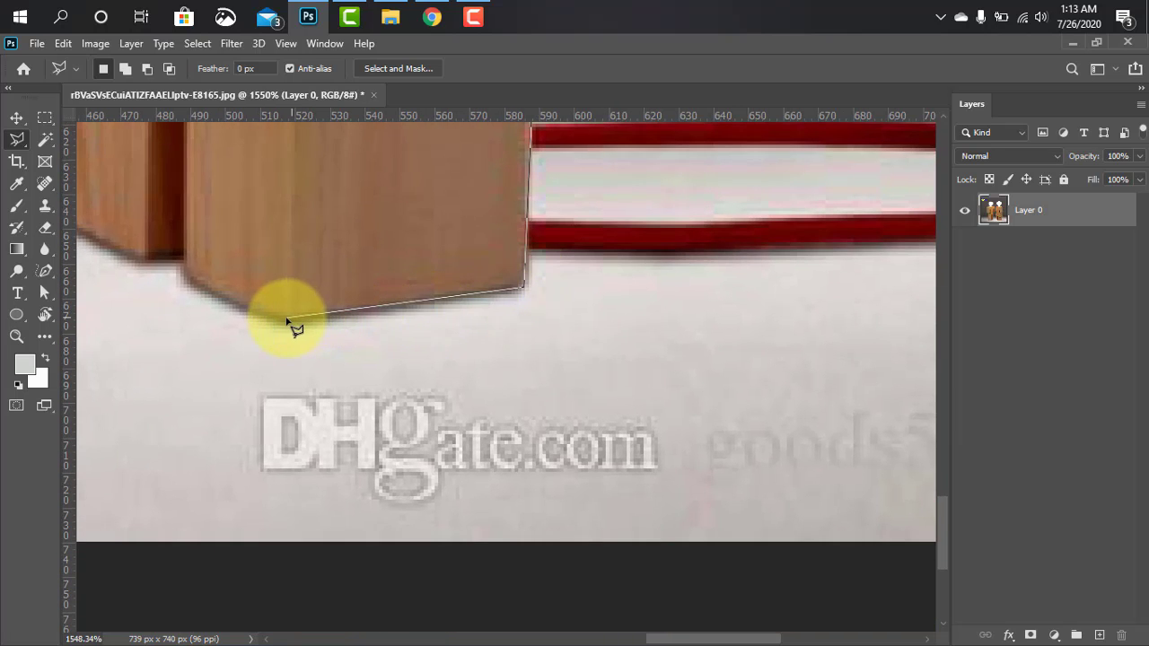
Trace the lasso outline along the base's bottom edge, across the dark slot, to its lower-left corner
drag(279, 309, 721, 415)
click(725, 422)
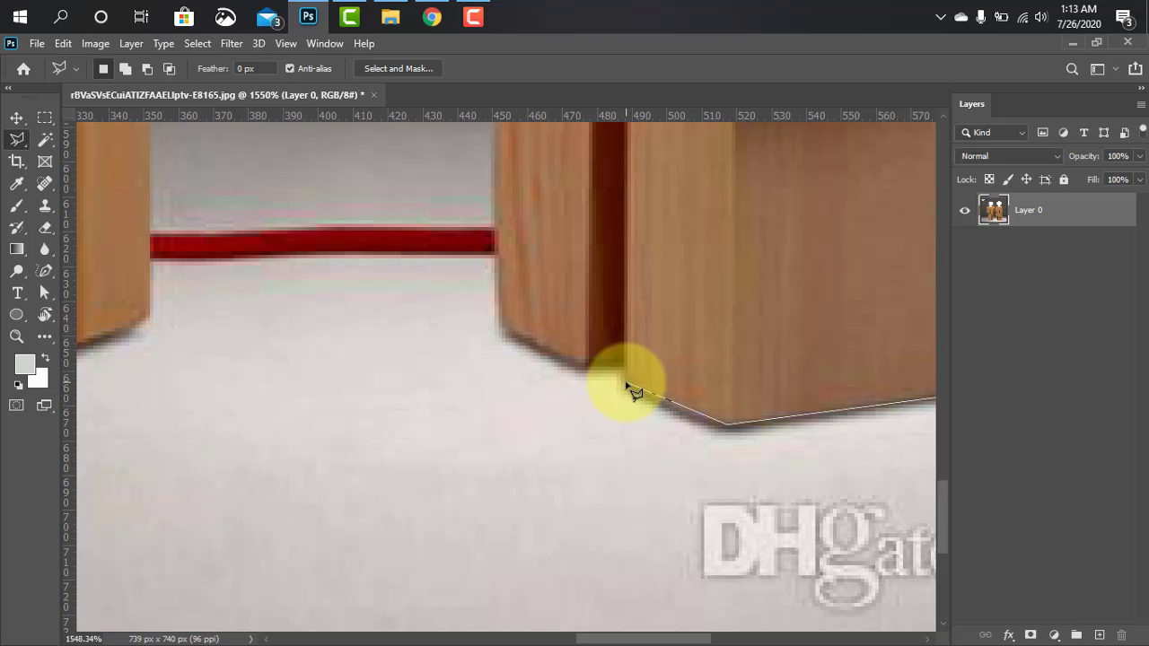
click(626, 362)
click(583, 359)
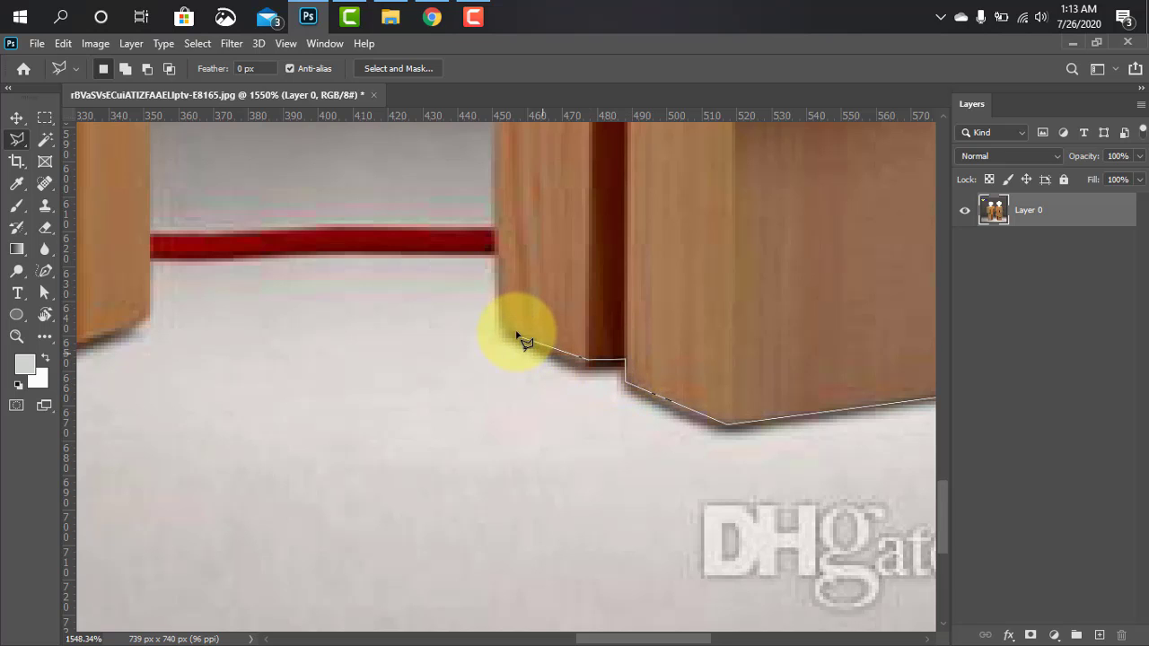
drag(498, 321, 564, 533)
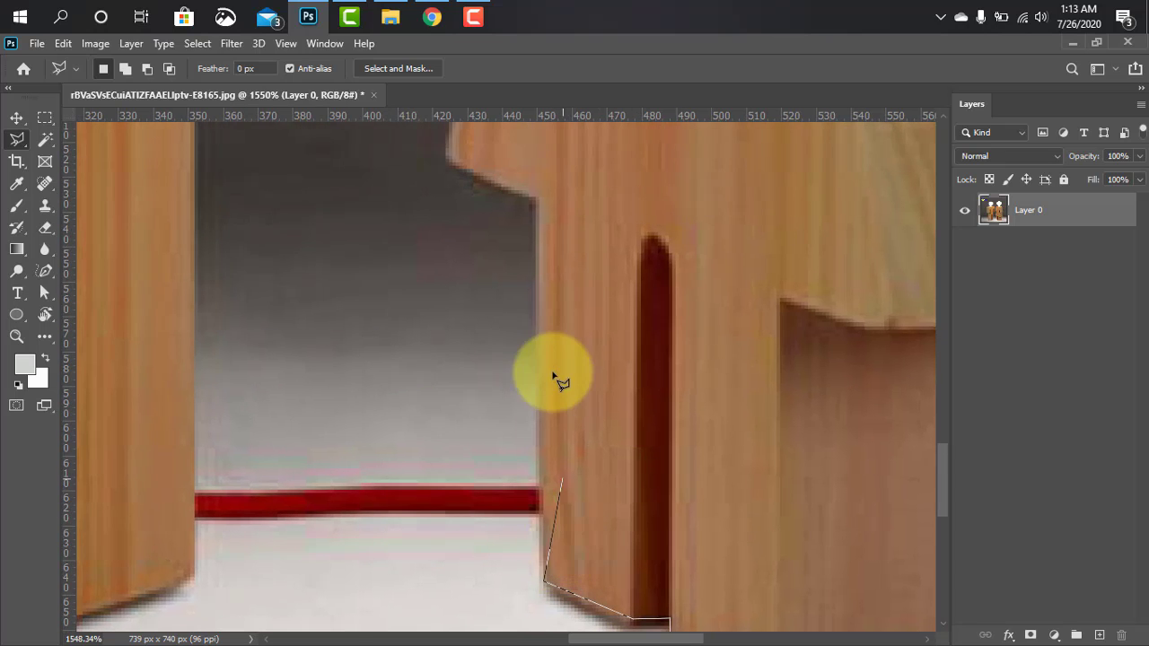
Continue the lasso outline up the base's left edge, around the middle tier's lower-left corner and up to the upper tier's dark slot
drag(557, 294, 546, 461)
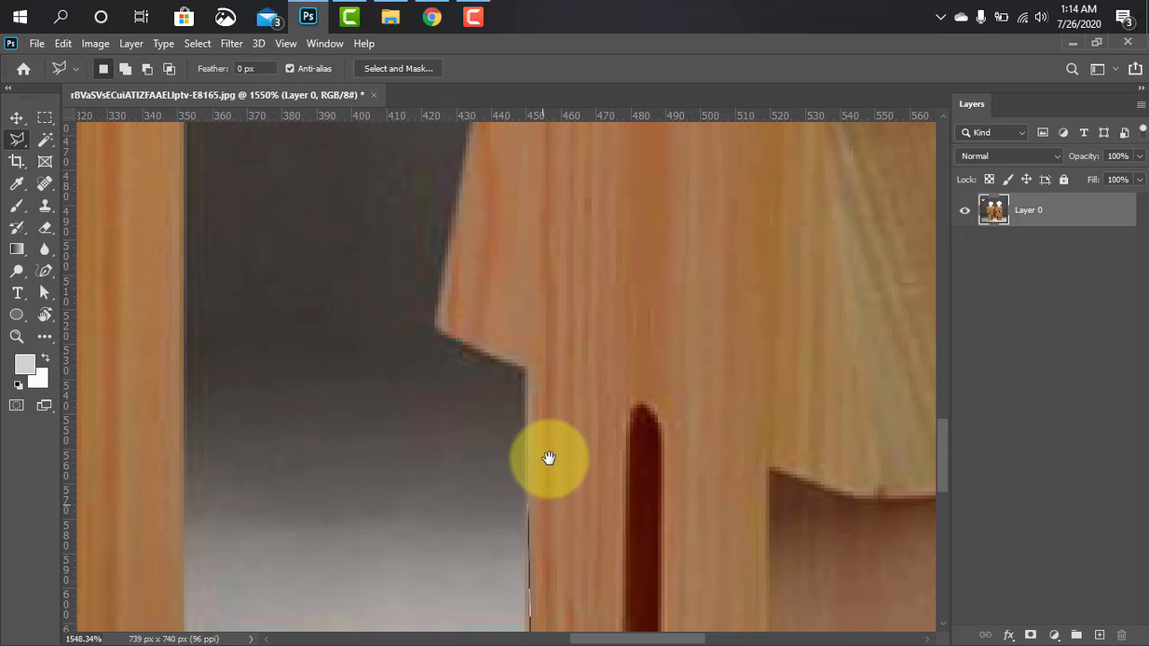
click(521, 372)
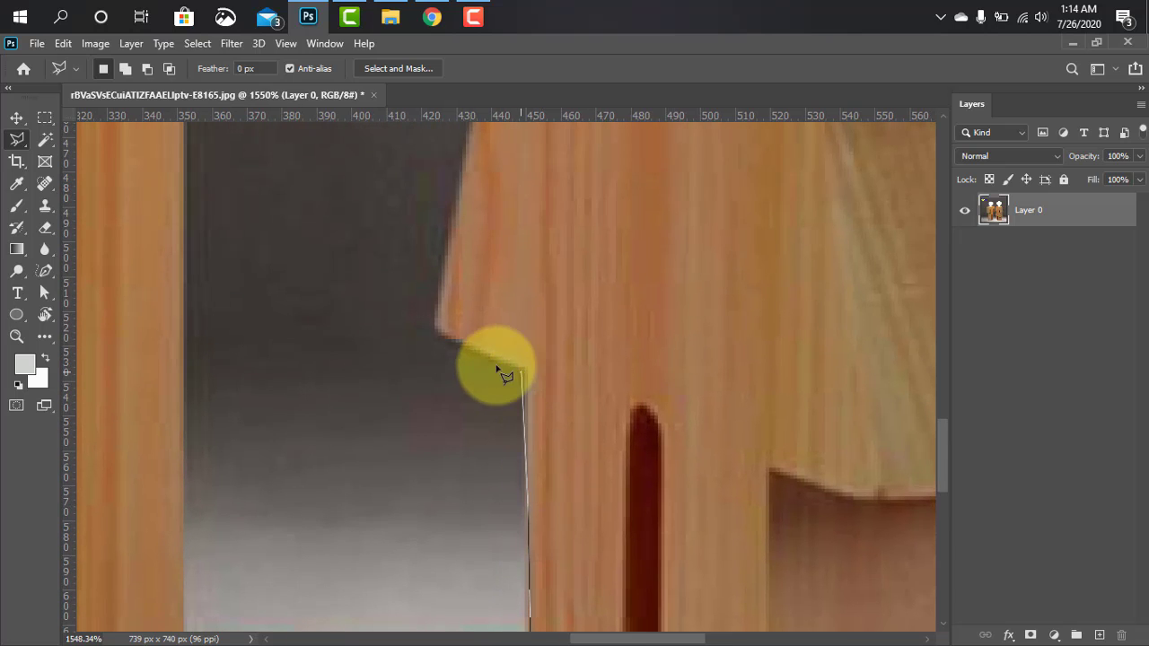
click(435, 330)
drag(480, 170, 496, 381)
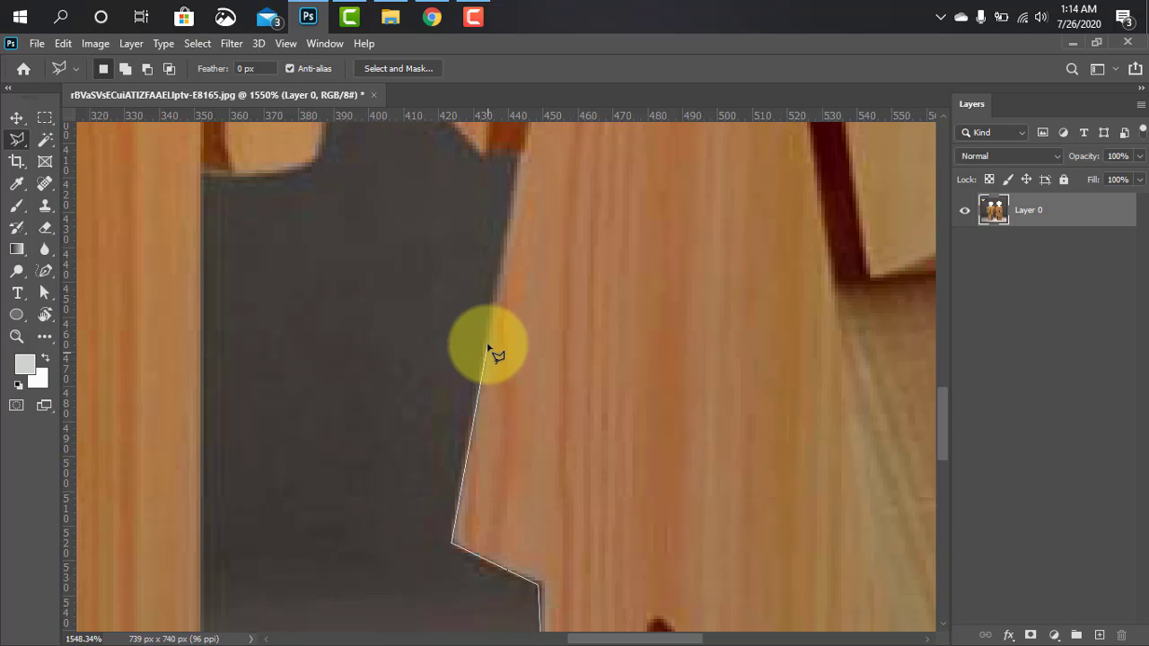
drag(538, 311, 527, 475)
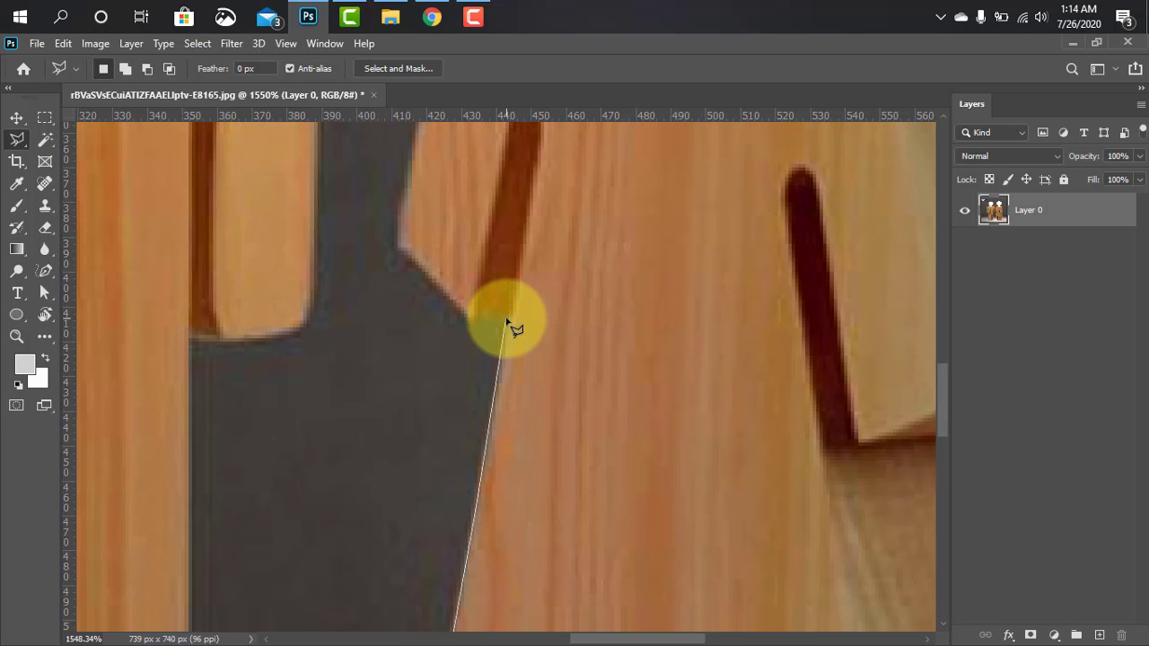
click(508, 315)
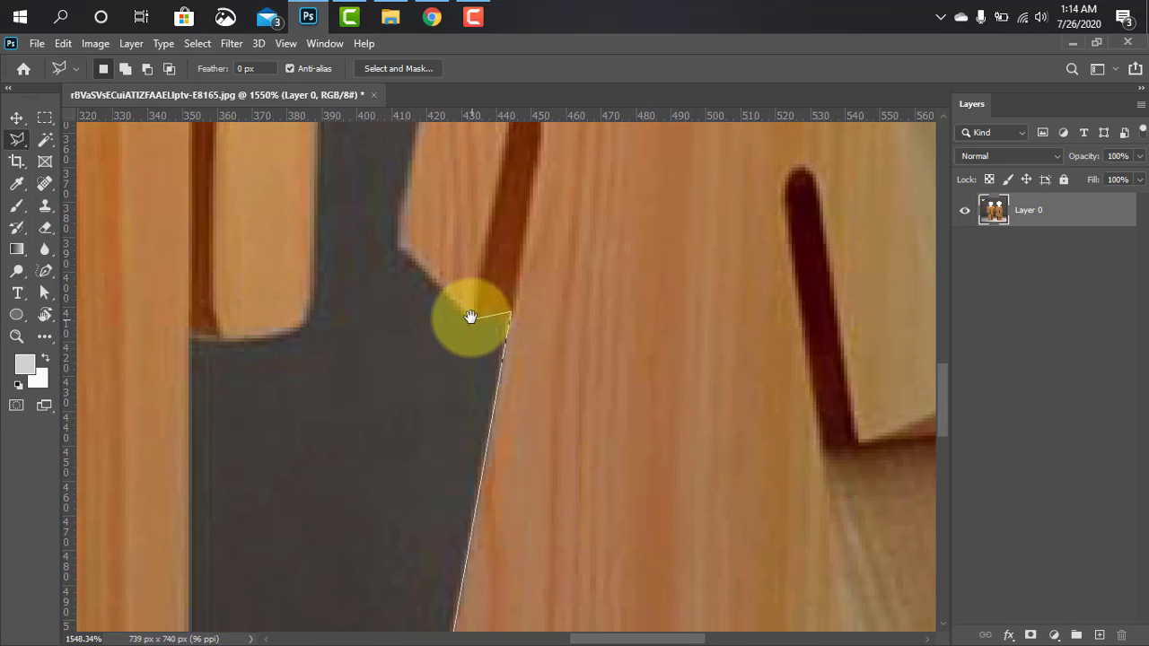
Trace the lasso outline around the upper tier's lower-left corner and up its slanted left edge
drag(470, 316, 582, 477)
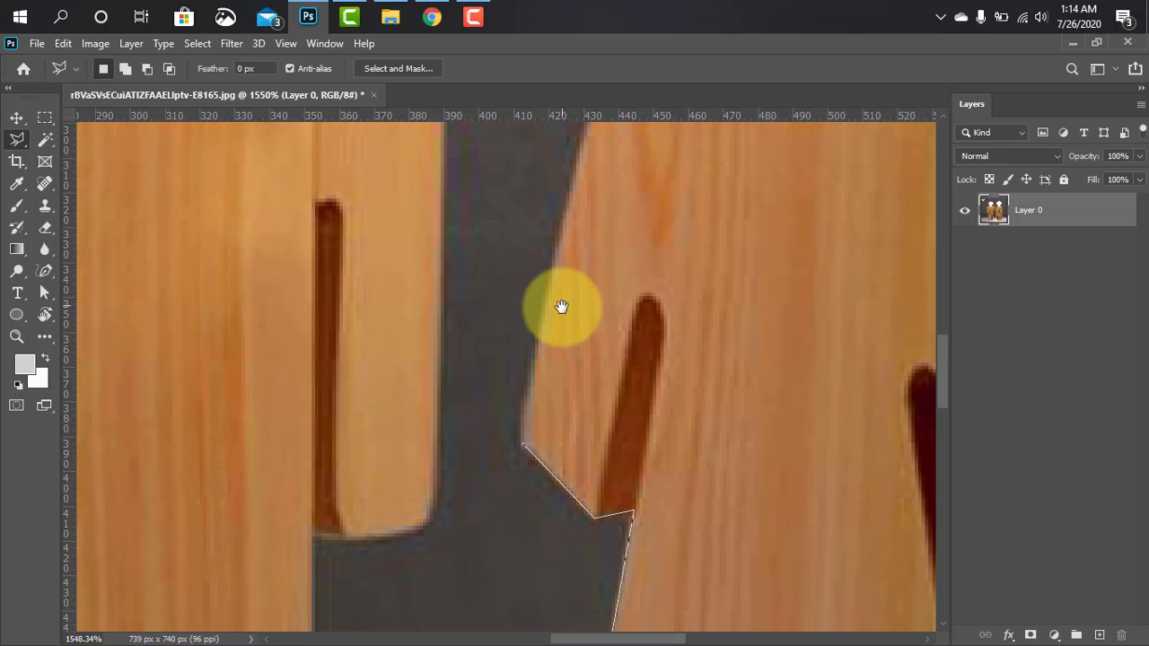
drag(560, 307, 529, 482)
drag(587, 285, 529, 448)
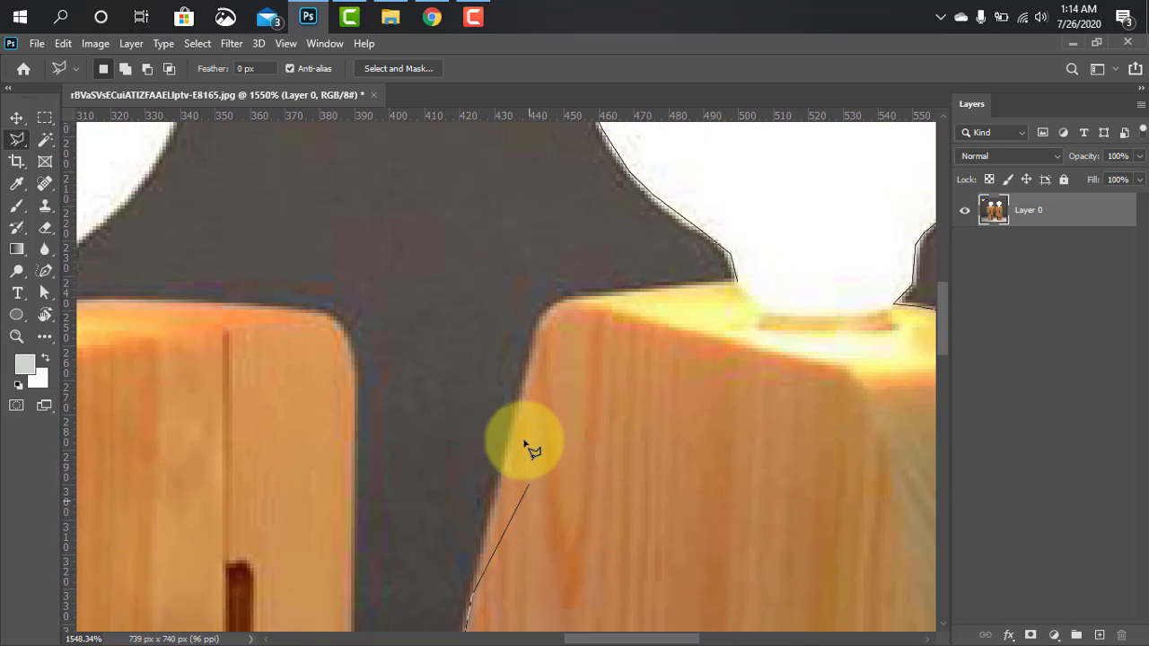
drag(551, 379, 529, 484)
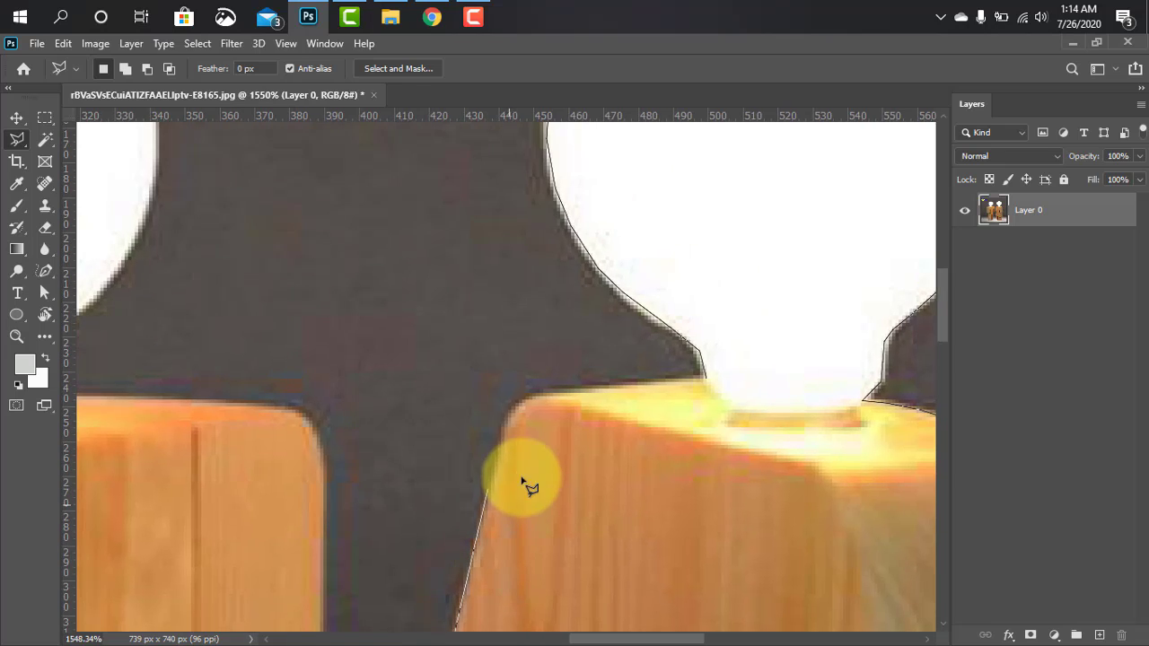
Round the upper tier's top-left corner and close the lasso outline along its top edge at the bulb's neck
click(500, 423)
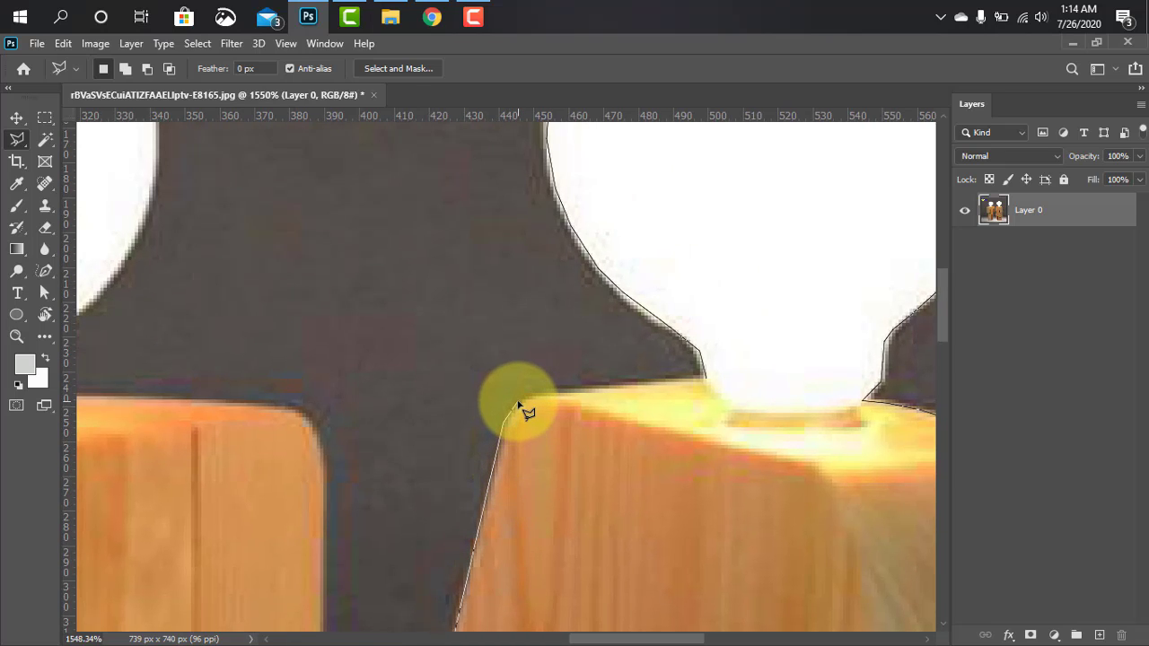
click(519, 401)
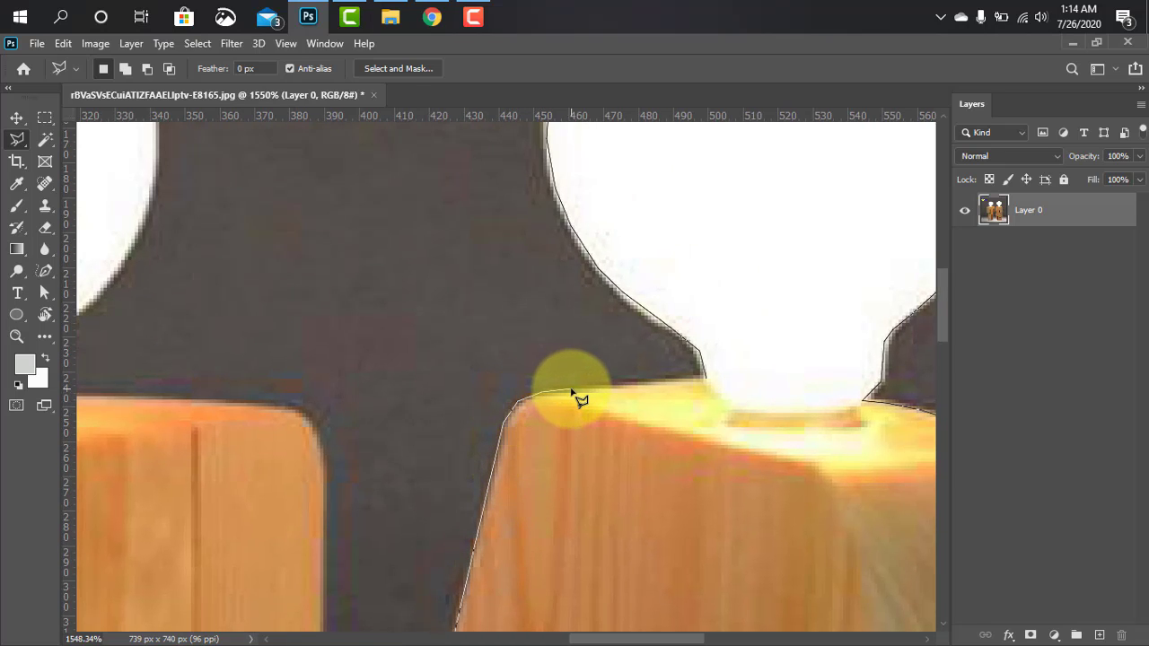
click(705, 382)
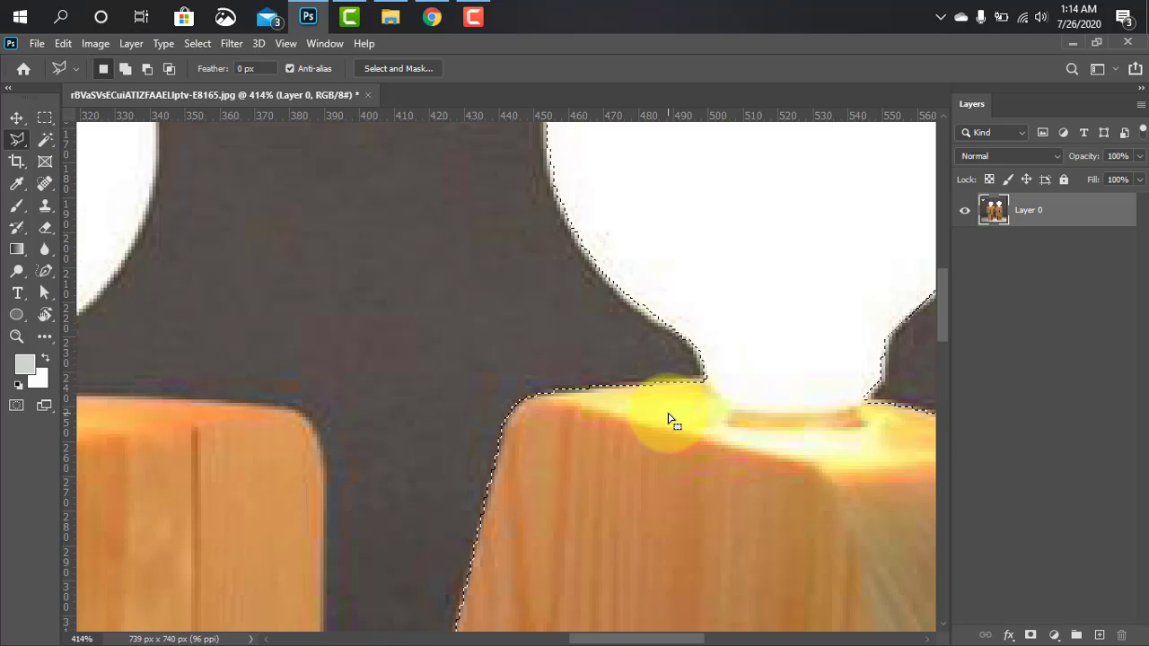
Copy the selected right lamp onto a new layer and undo the copy, doing this twice
scroll(668, 420, down, 5)
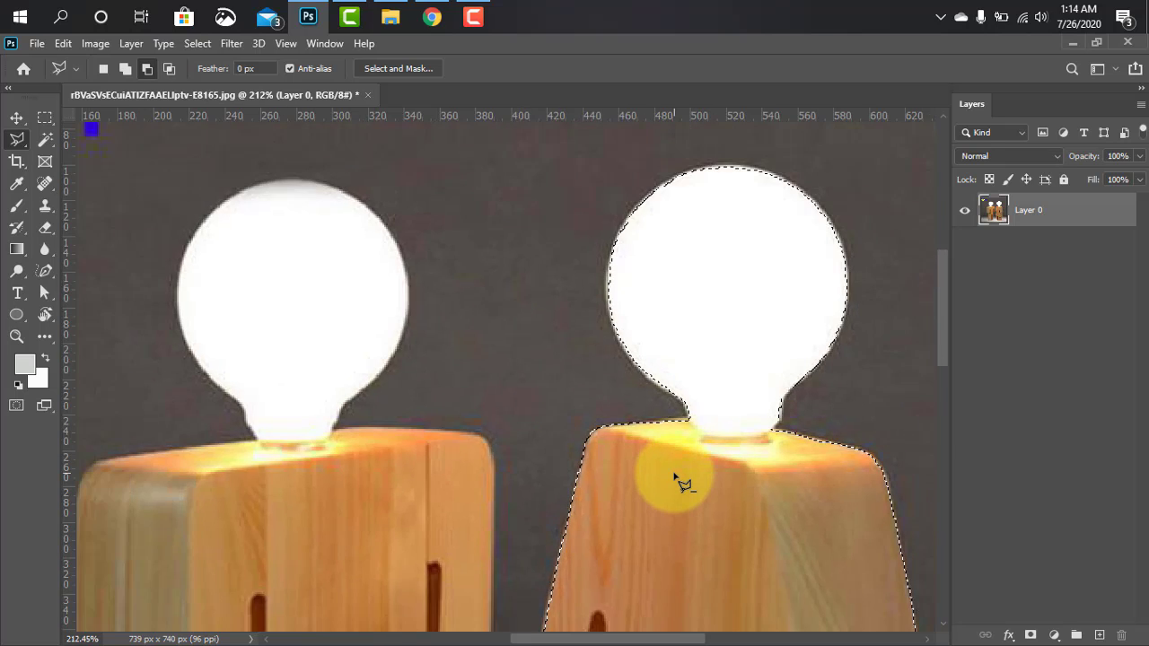
scroll(682, 484, down, 1)
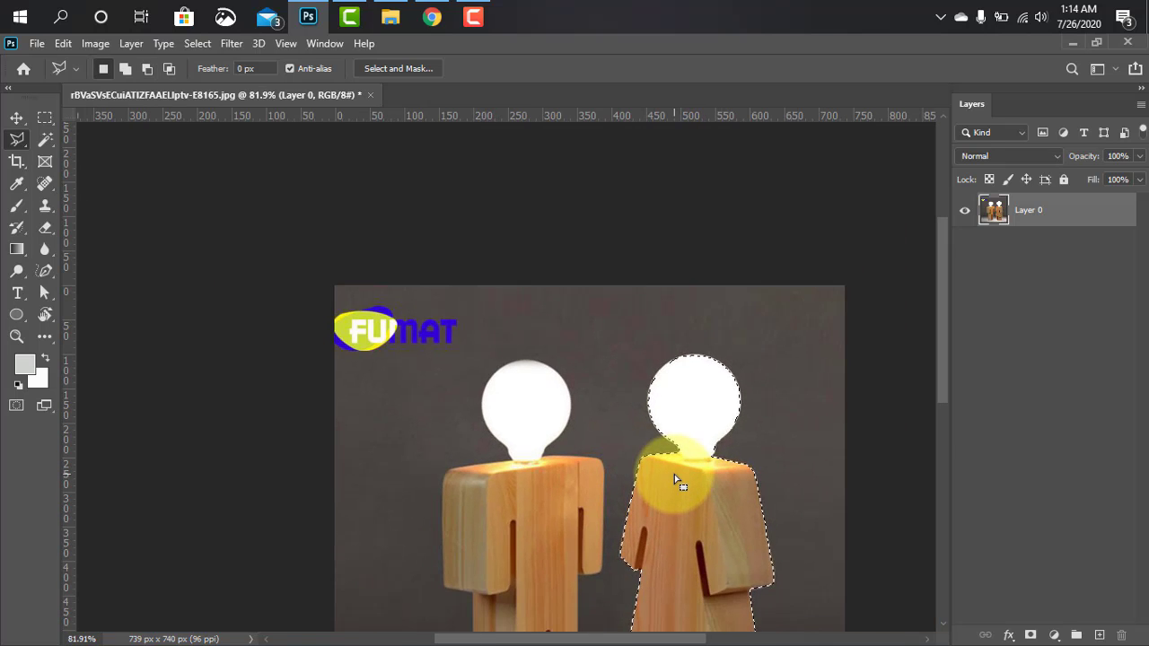
key(ctrl+j)
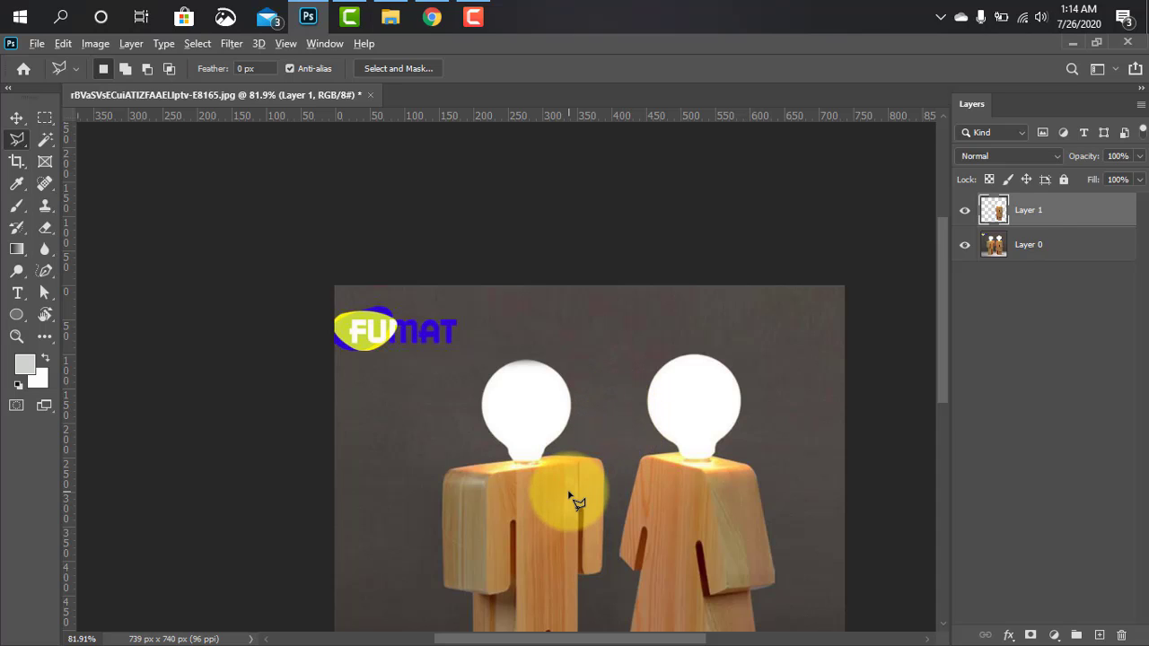
mouse_move(538, 526)
mouse_down()
mouse_move(515, 289)
mouse_move(477, 398)
mouse_up()
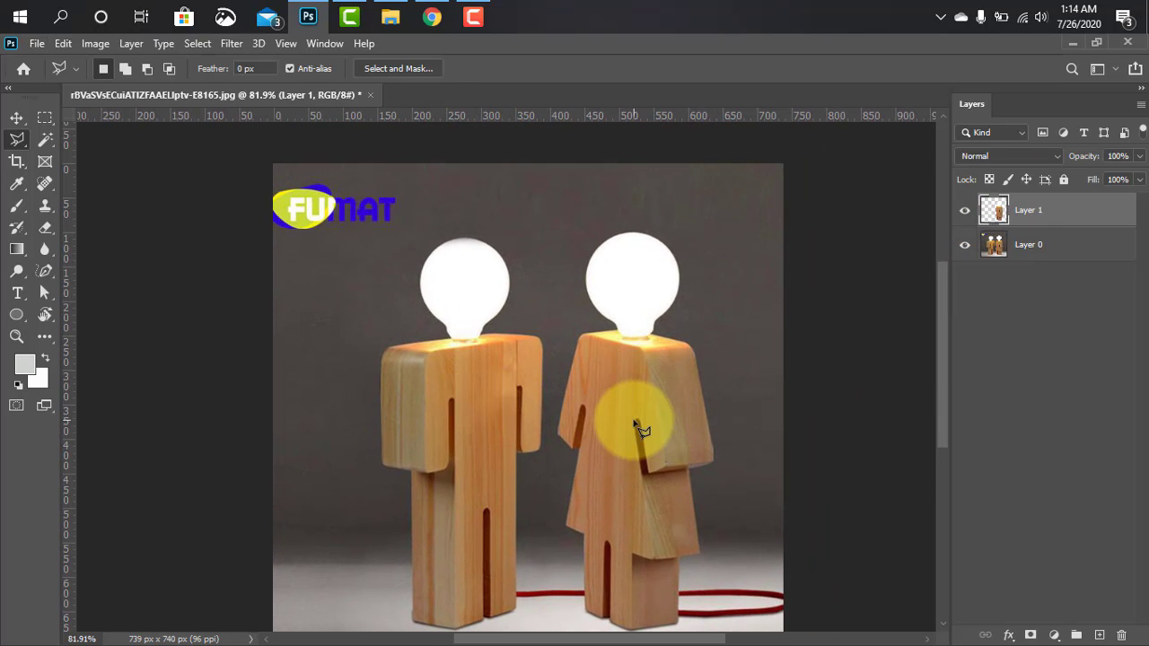
click(1043, 247)
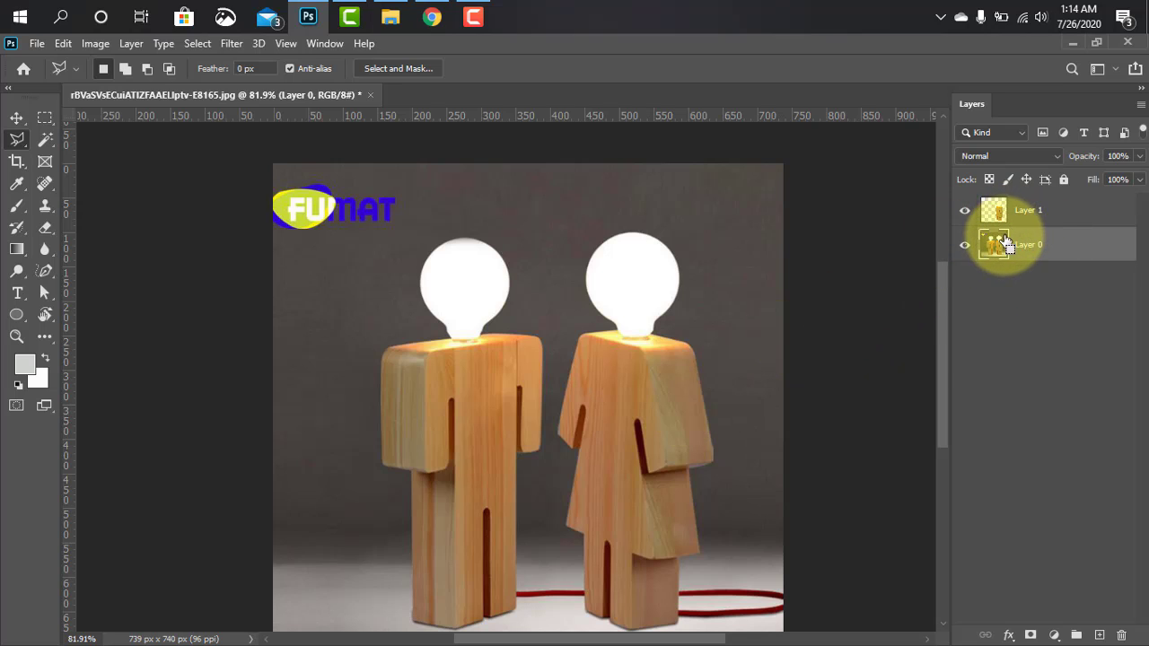
key(ctrl+z)
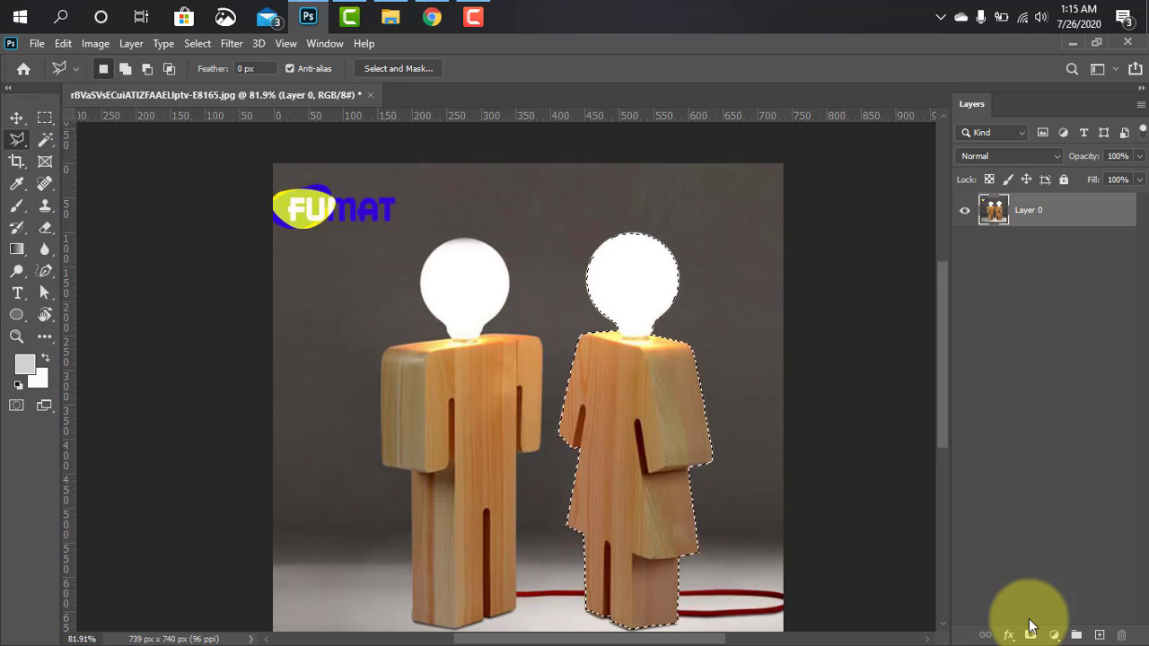
key(ctrl+j)
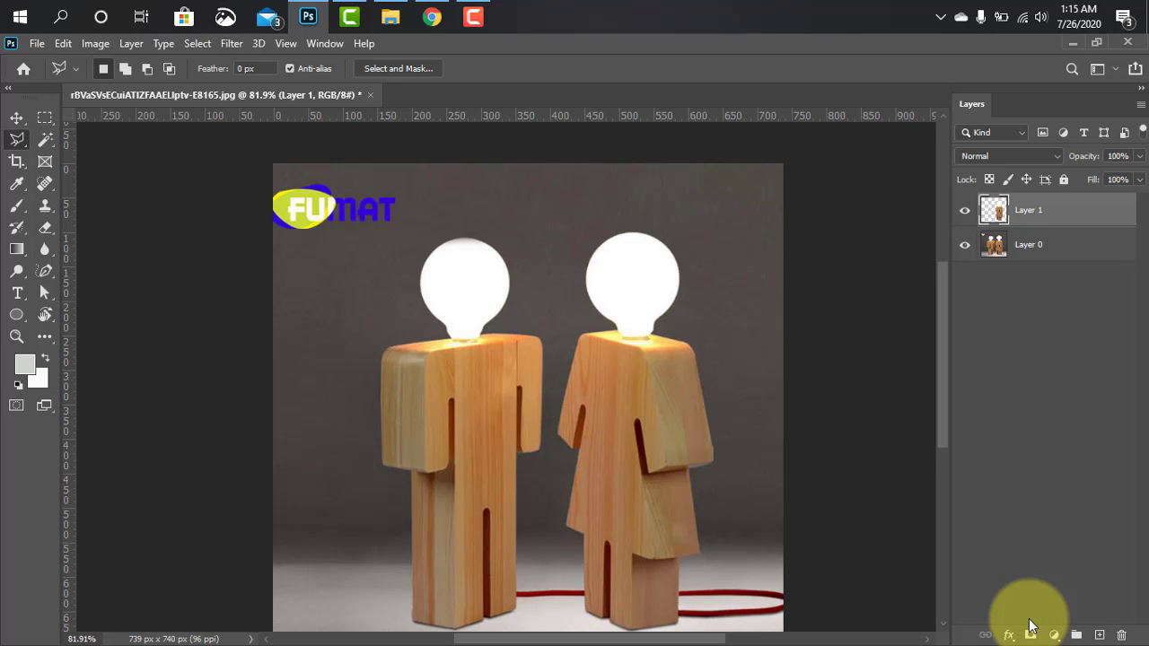
key(ctrl+z)
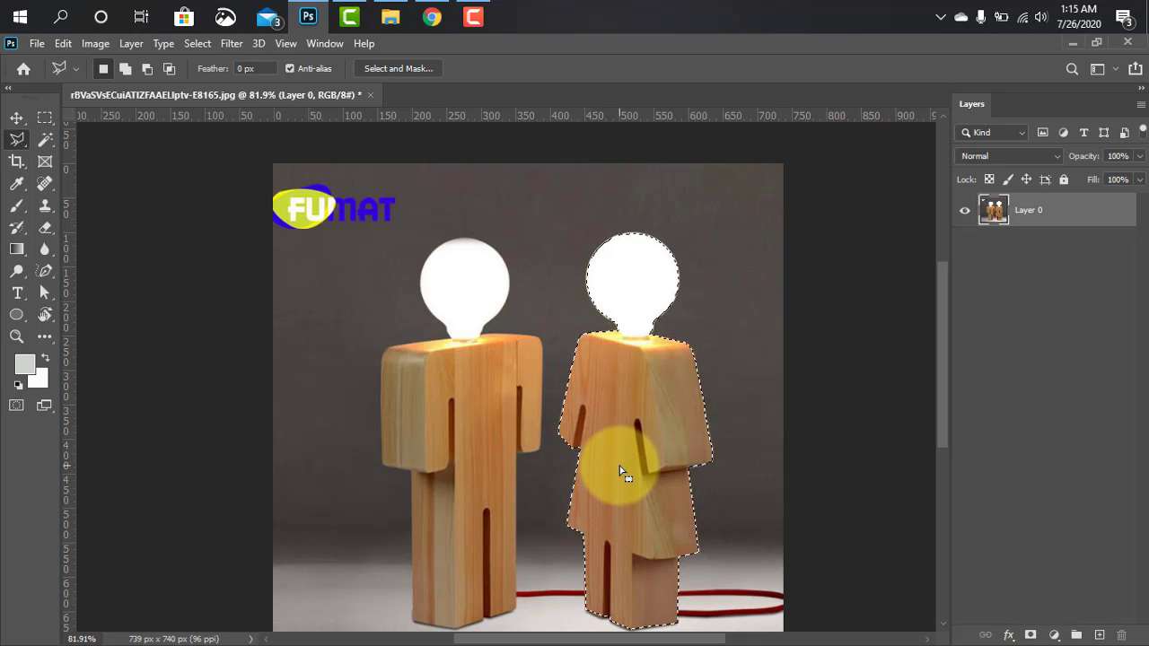
Copy the selected right lamp onto a new layer and check the cutout by hiding Layer 0 and showing it again
key(ctrl+j)
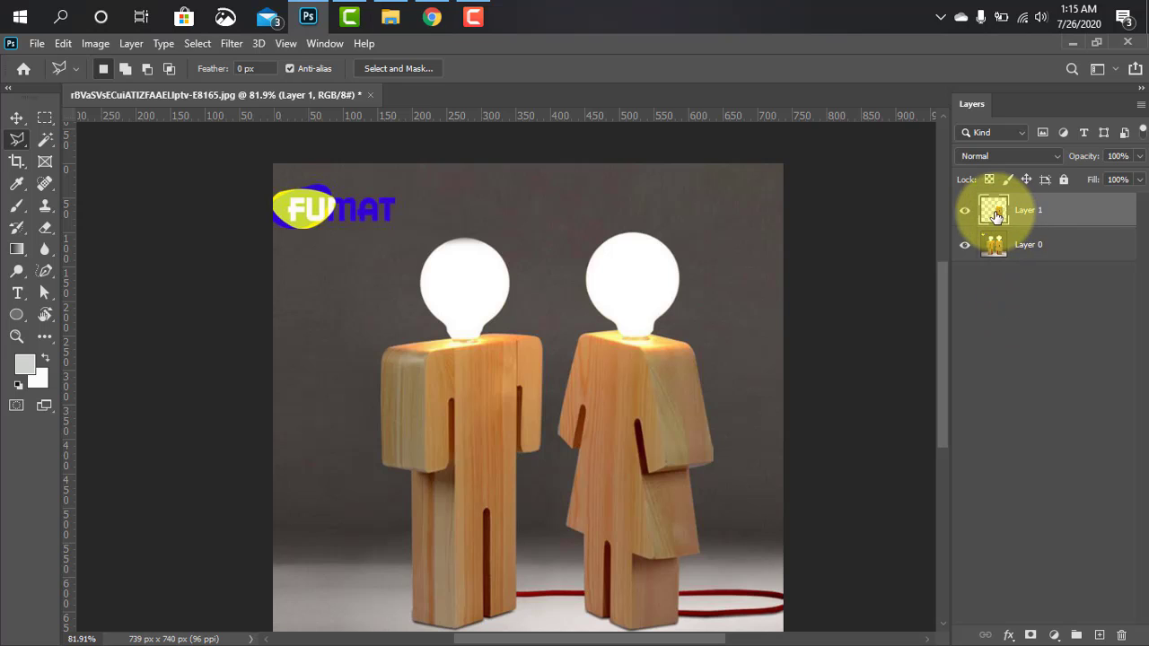
click(966, 246)
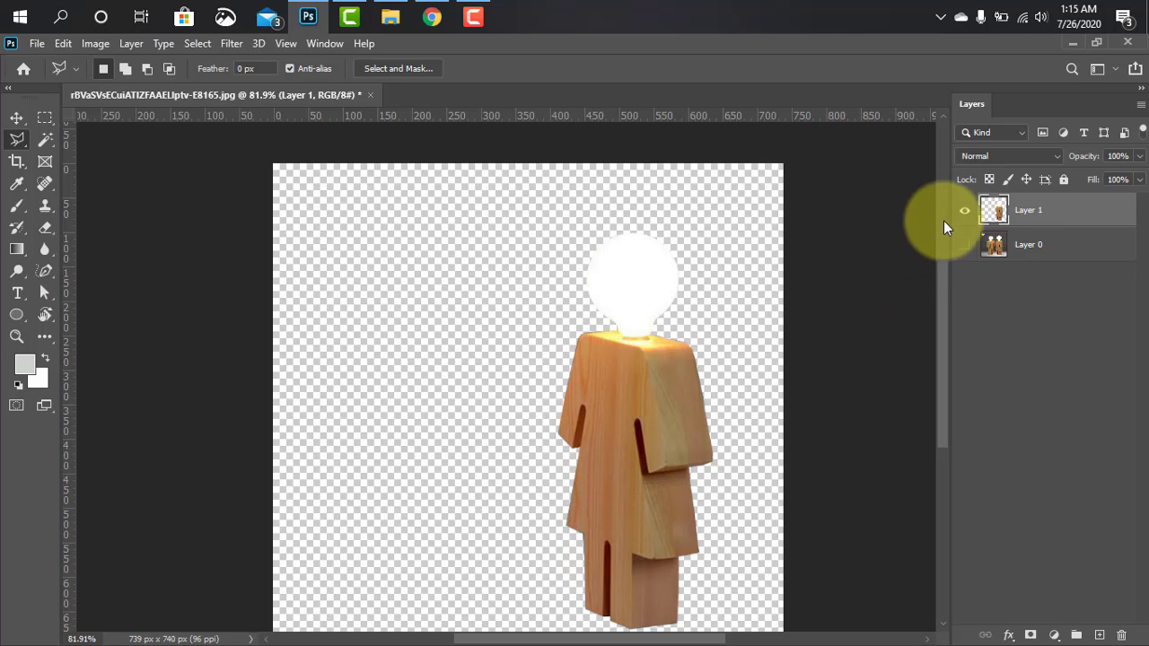
click(964, 246)
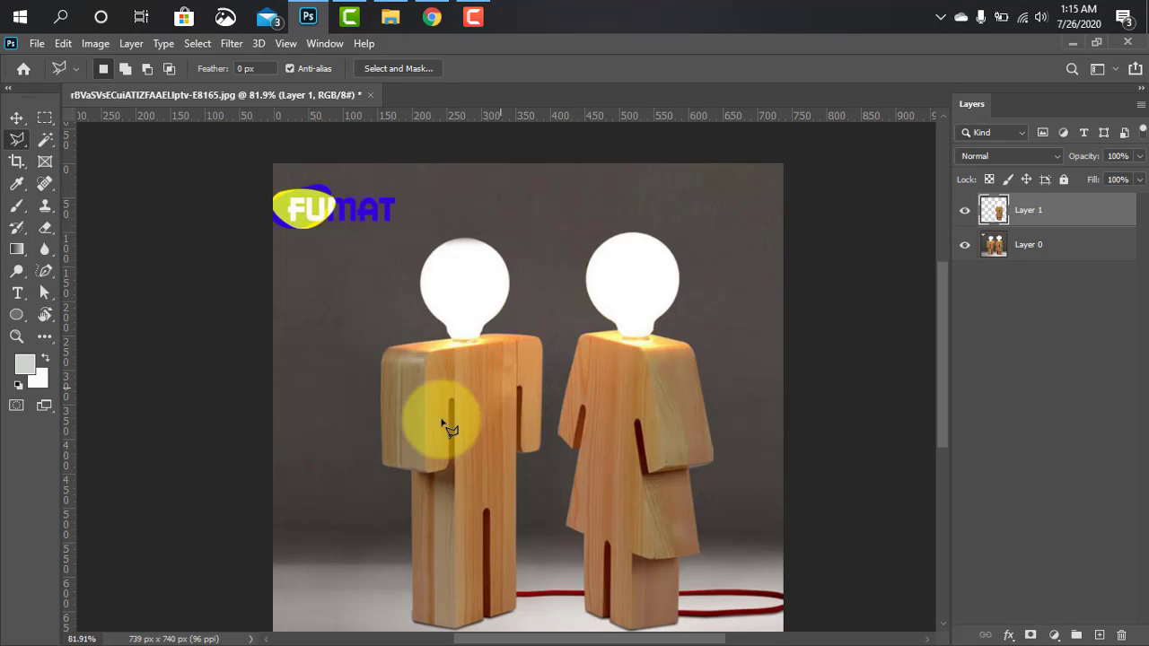
Start a Polygonal Lasso outline at the left lamp's bulb neck and trace it up the bulb's lower-left curve
scroll(432, 400, up, 7)
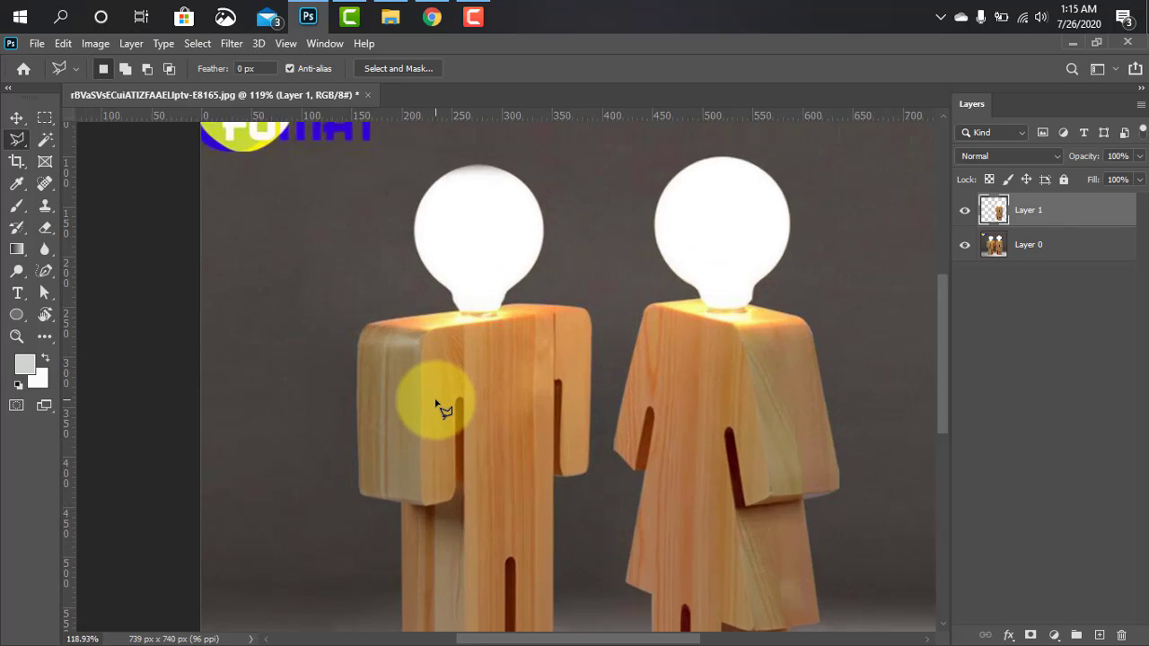
drag(509, 333, 490, 407)
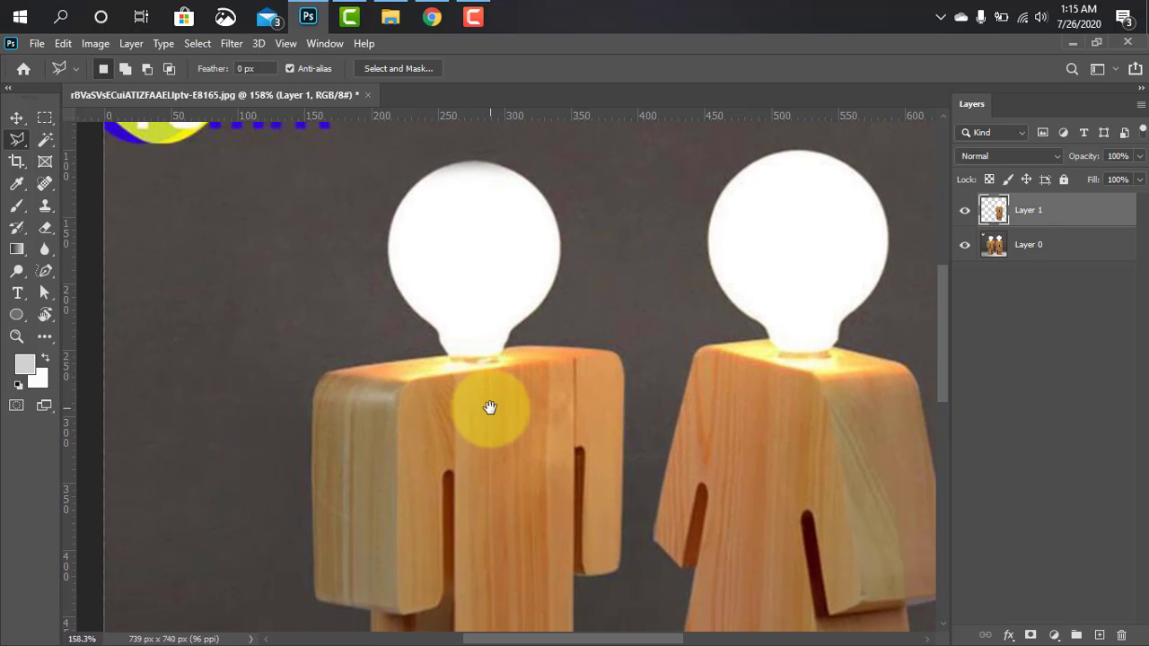
click(446, 353)
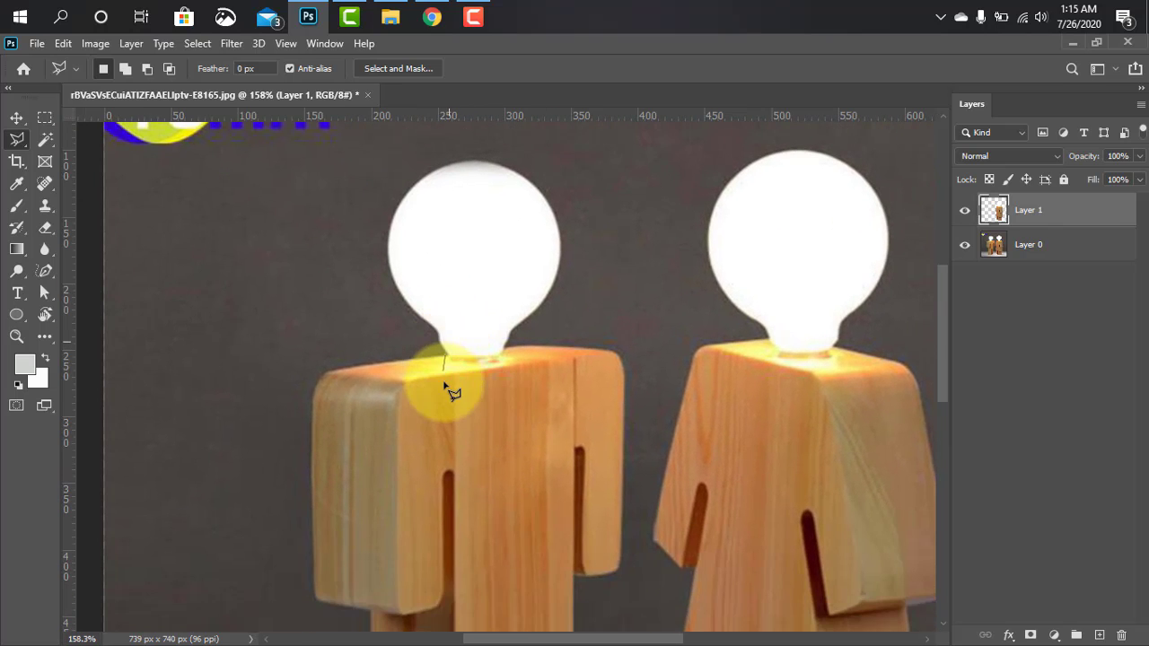
scroll(482, 395, up, 11)
drag(481, 392, 484, 645)
click(367, 508)
click(354, 460)
click(327, 440)
click(268, 386)
click(244, 340)
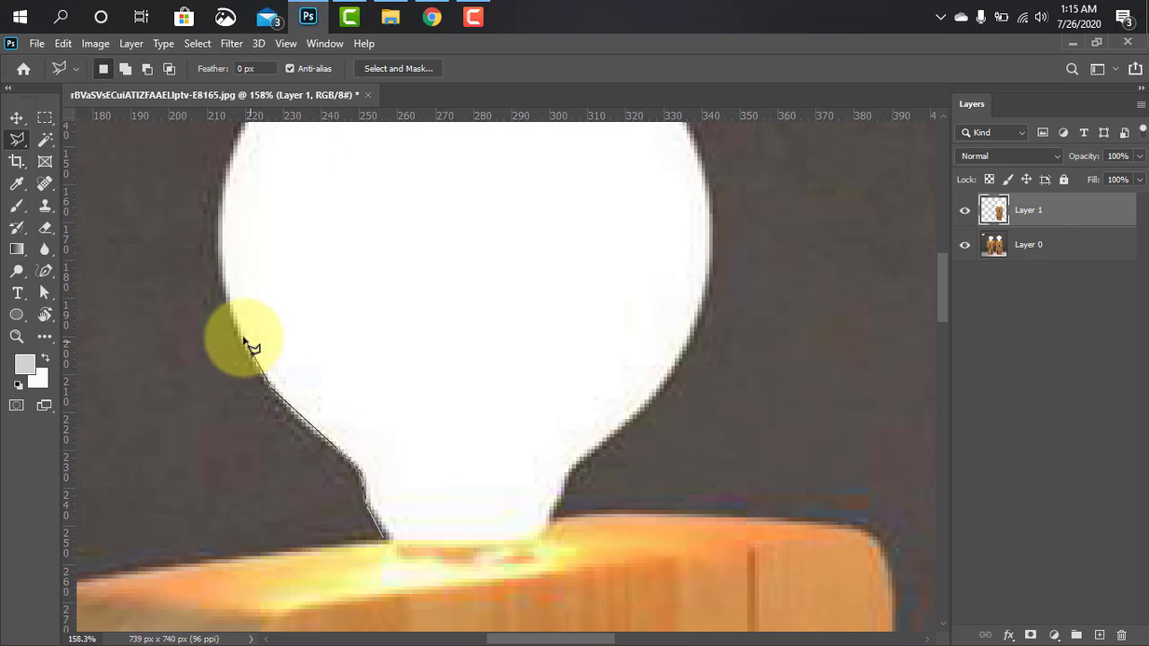
Carry the lasso outline up the left side of the left lamp's bulb and over its top
click(223, 279)
drag(238, 255, 258, 463)
click(242, 399)
scroll(262, 326, up, 4)
click(260, 333)
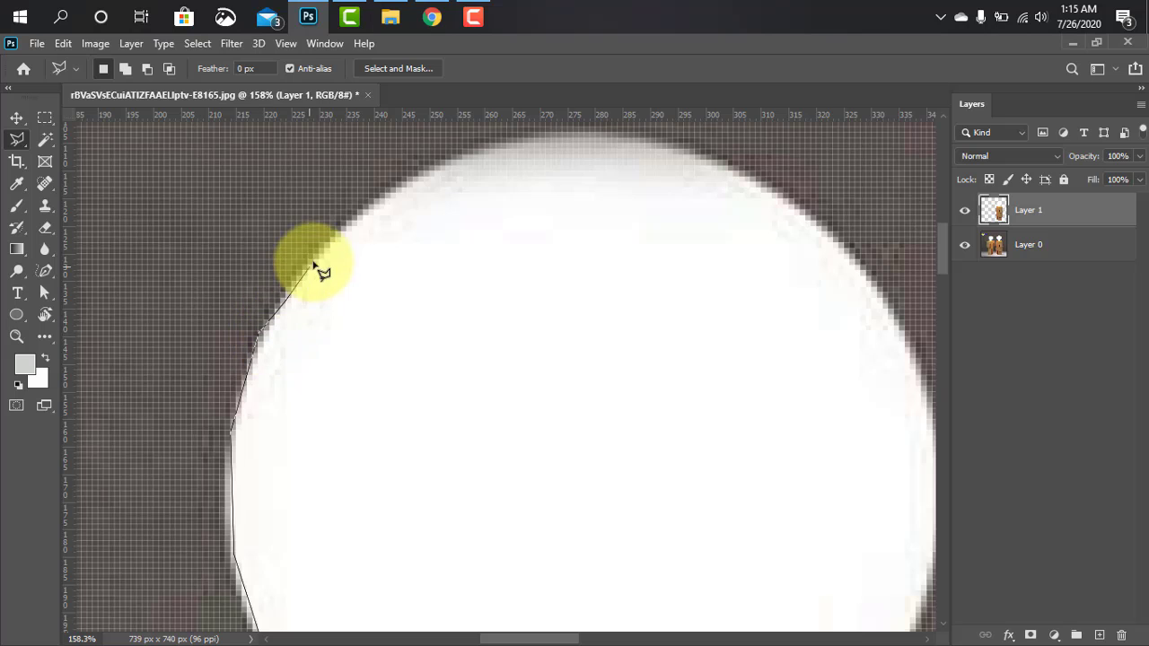
click(327, 248)
click(386, 190)
click(458, 157)
click(498, 143)
click(566, 134)
click(629, 139)
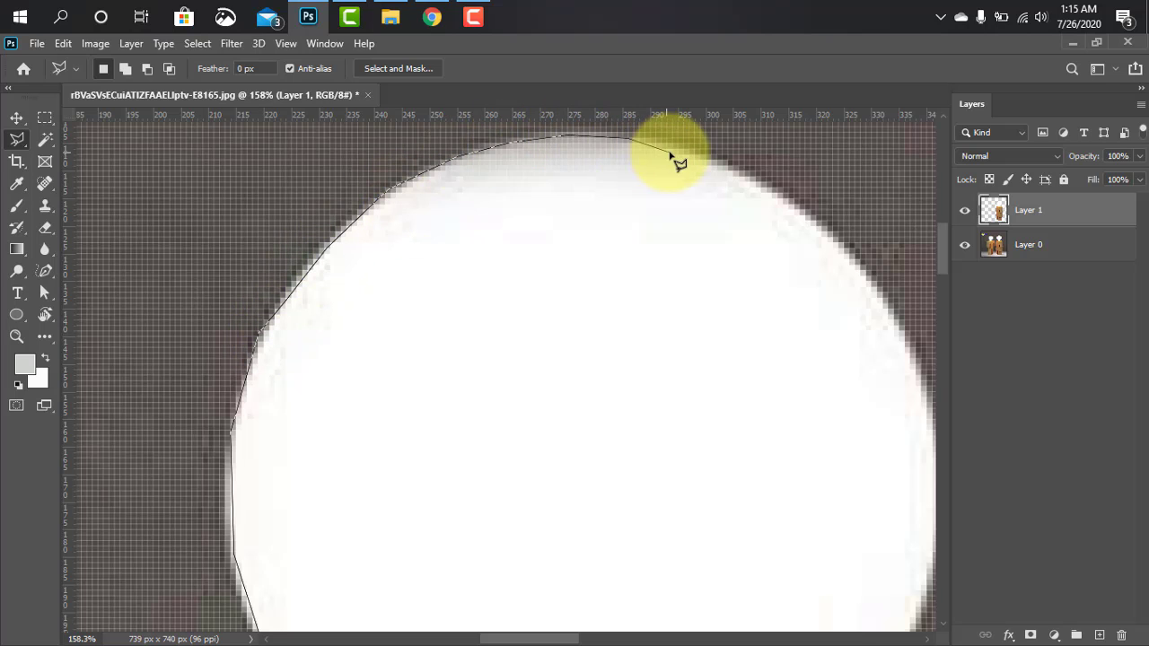
Trace the lasso outline down the upper-right curve of the left lamp's bulb
click(728, 169)
click(799, 213)
click(849, 261)
click(900, 323)
drag(872, 392, 582, 282)
click(630, 259)
click(641, 308)
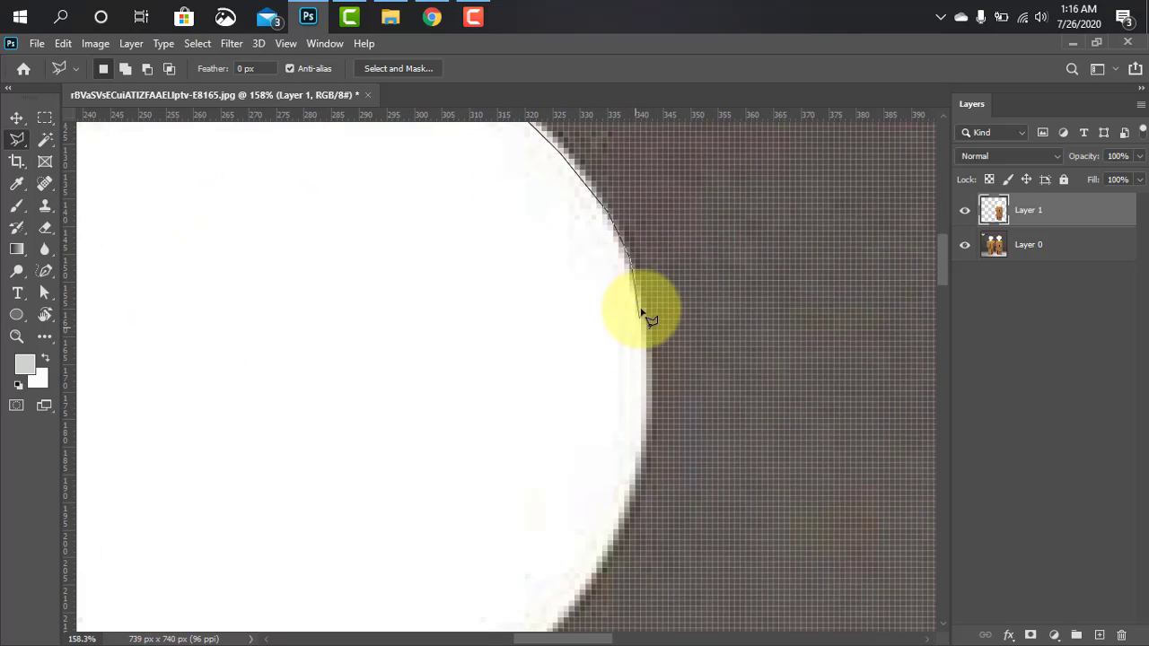
Continue the lasso outline down the bulb's right side and lower-right curve to its neck at the wooden top
click(648, 373)
click(647, 441)
click(626, 516)
click(588, 587)
mouse_move(593, 592)
mouse_down()
mouse_move(705, 327)
mouse_move(703, 303)
mouse_up()
click(652, 360)
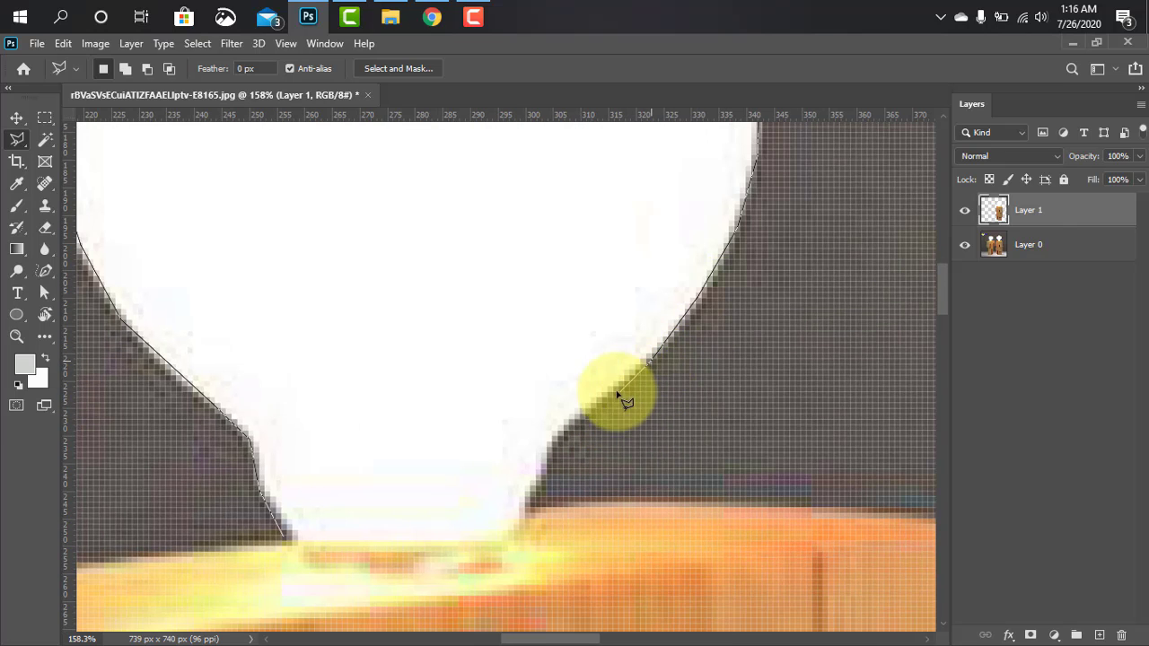
click(612, 390)
click(553, 438)
click(535, 482)
click(523, 514)
Trace the lasso outline along the wooden body's top edge and around its rounded top-right corner
click(643, 507)
drag(647, 510, 322, 359)
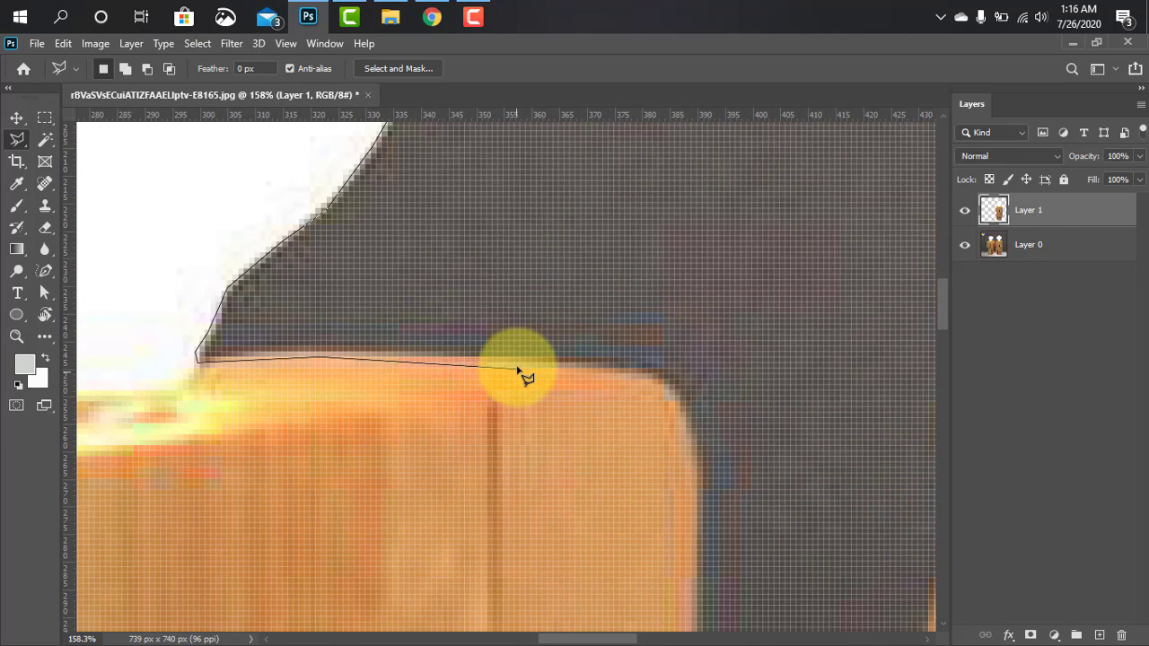
click(518, 362)
click(634, 374)
click(665, 384)
click(683, 404)
click(695, 438)
click(698, 479)
Carry the lasso outline down the outer edge of the left lamp's right arm to just above its lower corner
drag(700, 500, 648, 208)
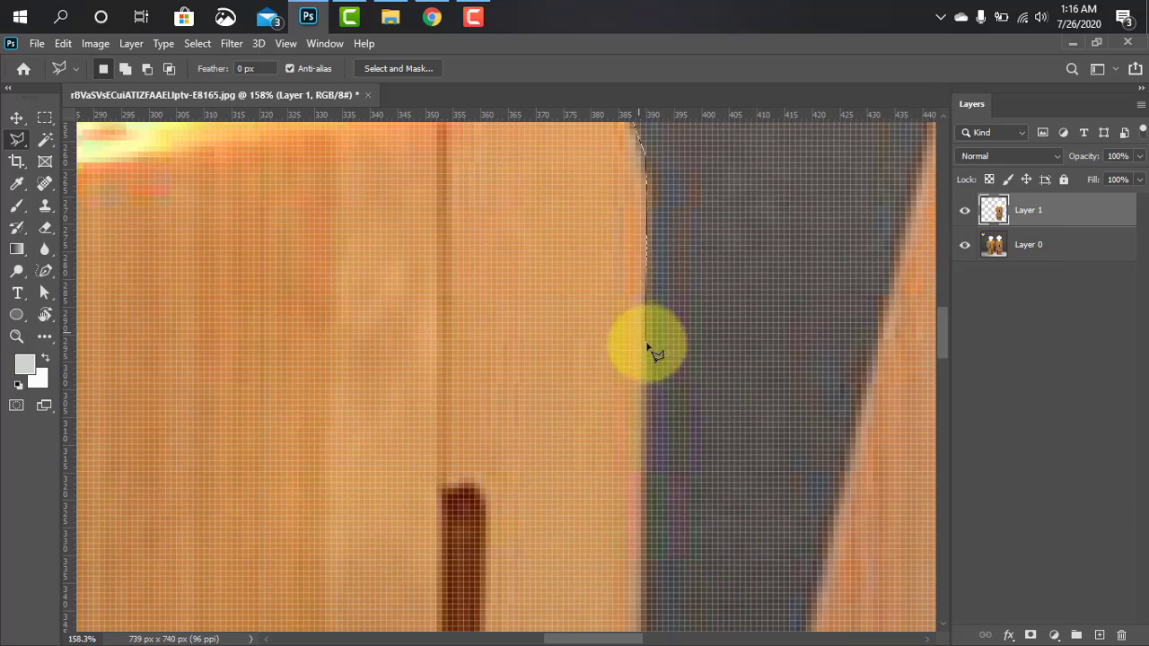
click(646, 355)
click(645, 499)
drag(665, 561, 536, 356)
drag(533, 533, 530, 310)
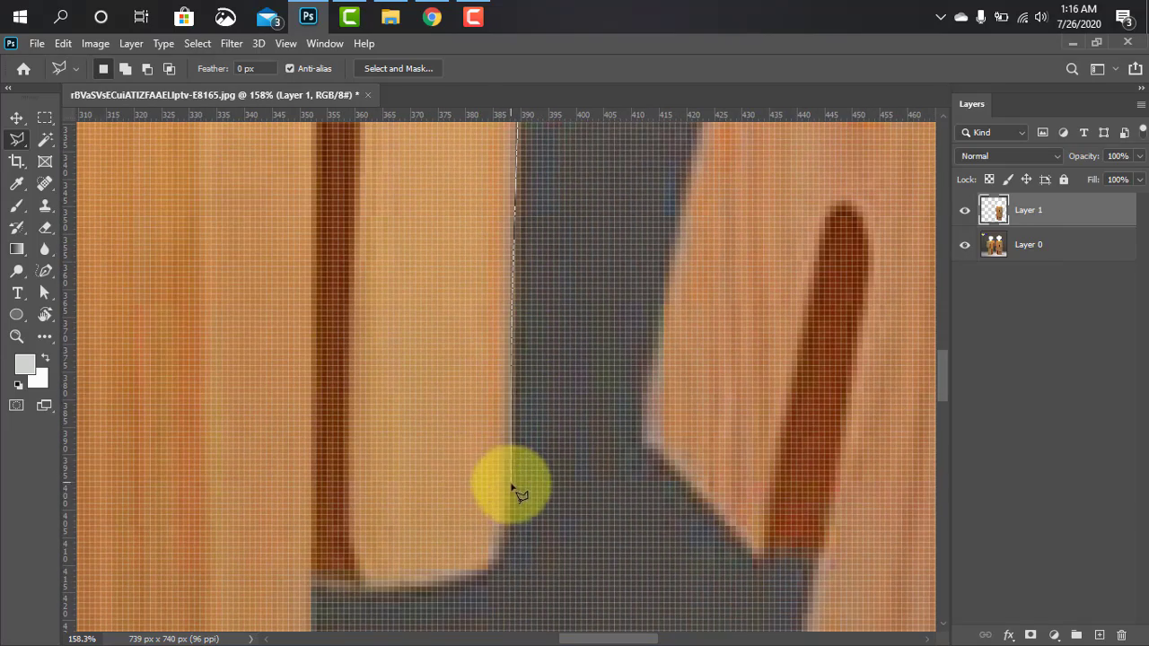
click(513, 487)
Trace the lasso outline around the arm's lower-right corner and along its underside, across the dark slot, to the body
click(501, 564)
click(471, 577)
drag(344, 589, 431, 320)
click(403, 324)
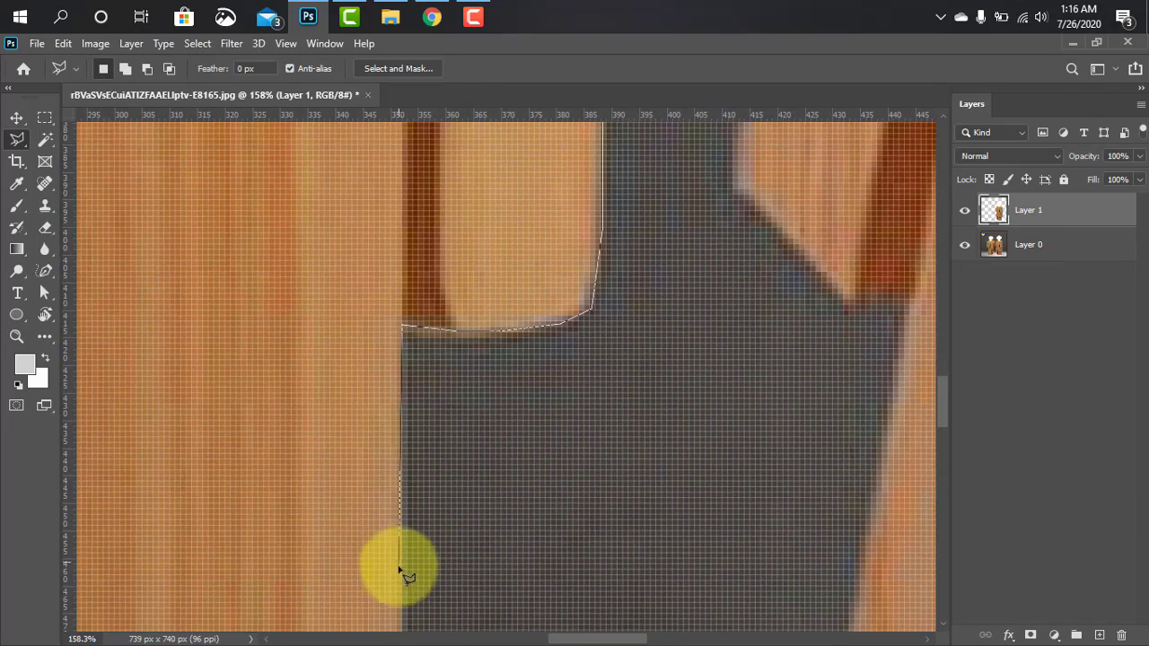
Carry the lasso outline down the left lamp's right body edge and along its base, around the leg slot, to the front bottom corner
click(403, 573)
scroll(413, 572, up, 2)
scroll(479, 521, down, 5)
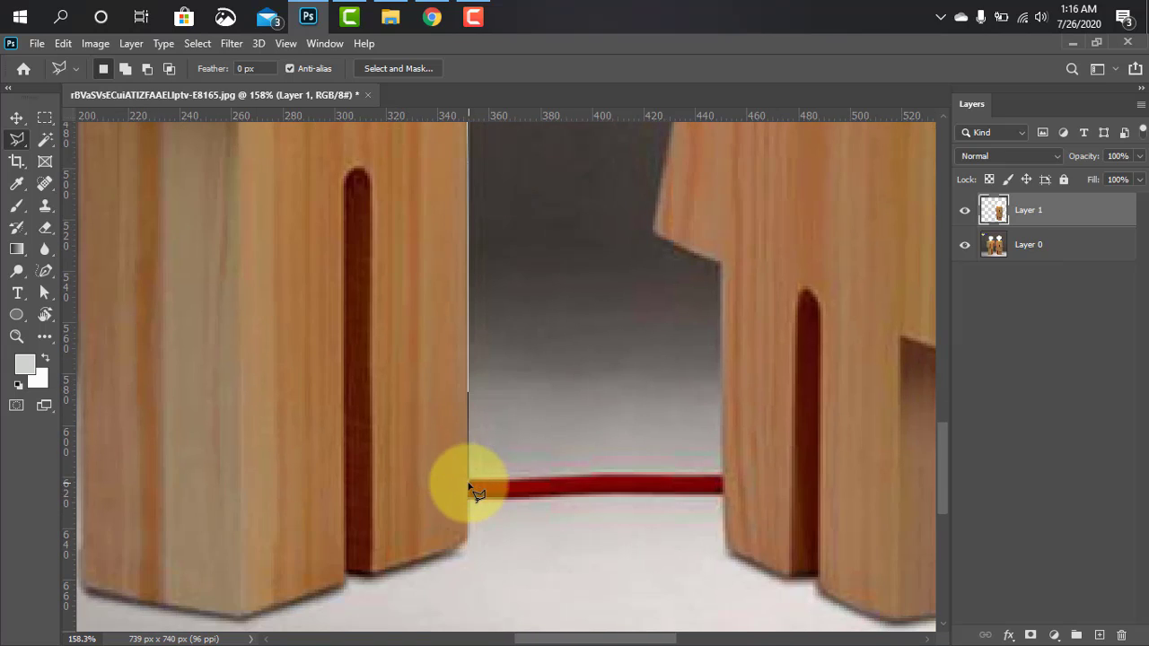
click(464, 541)
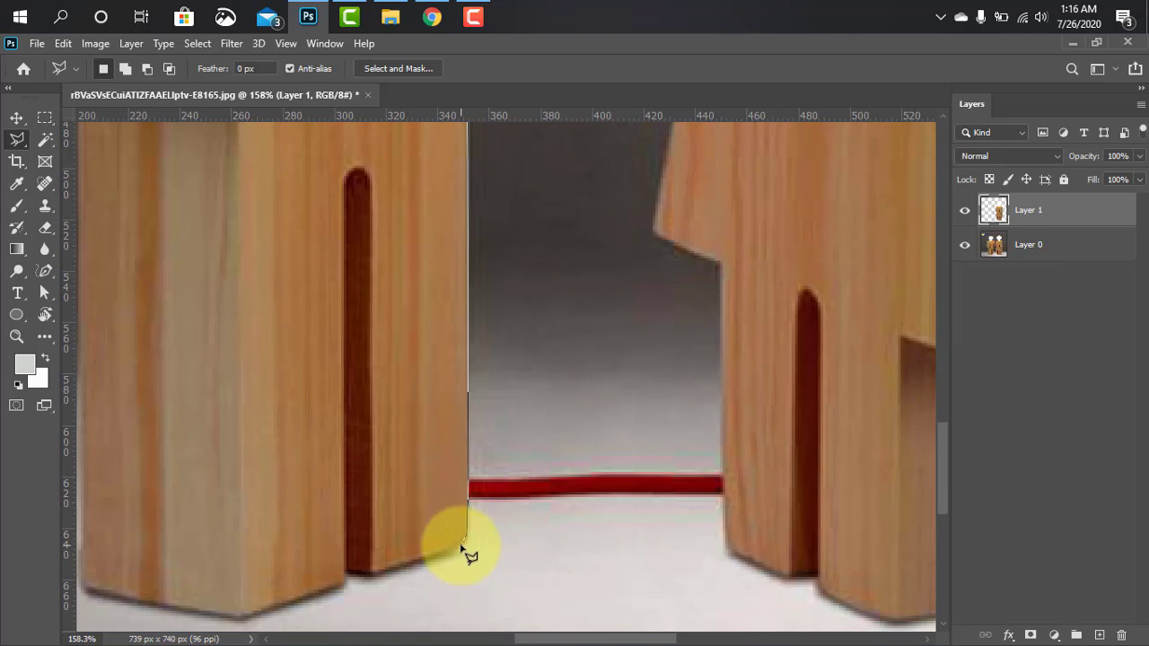
click(257, 615)
drag(257, 615, 563, 526)
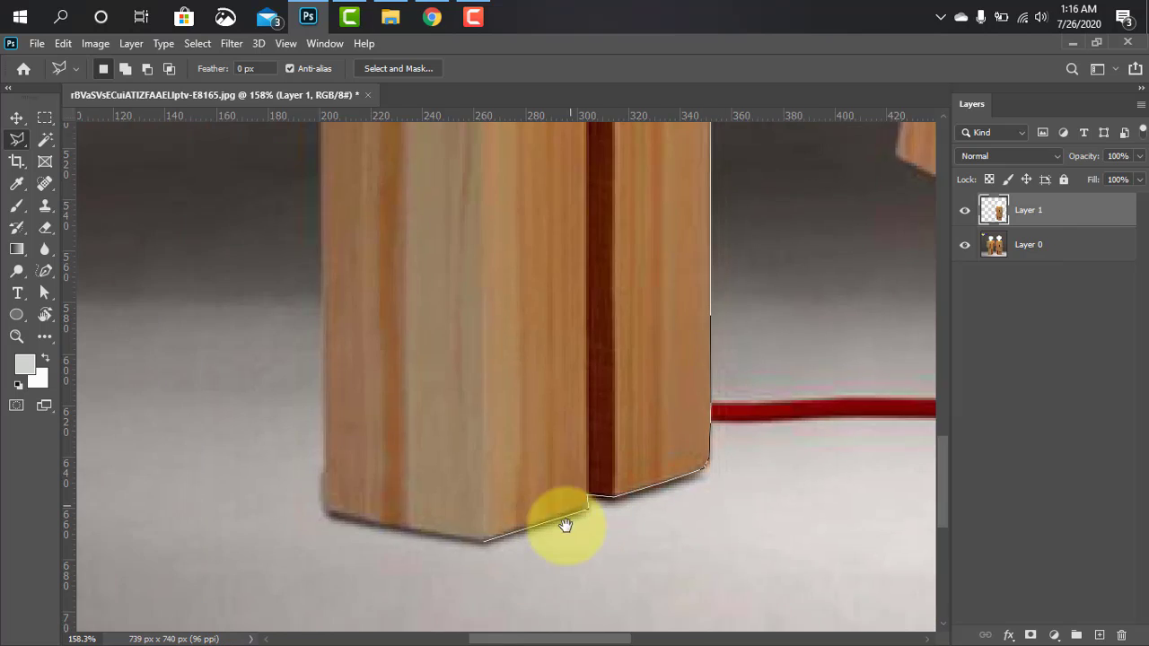
Continue the lasso outline around the base's left corner, up the body's left edge and along the left arm's underside to its outer corner
click(392, 512)
scroll(422, 403, up, 3)
scroll(422, 405, up, 4)
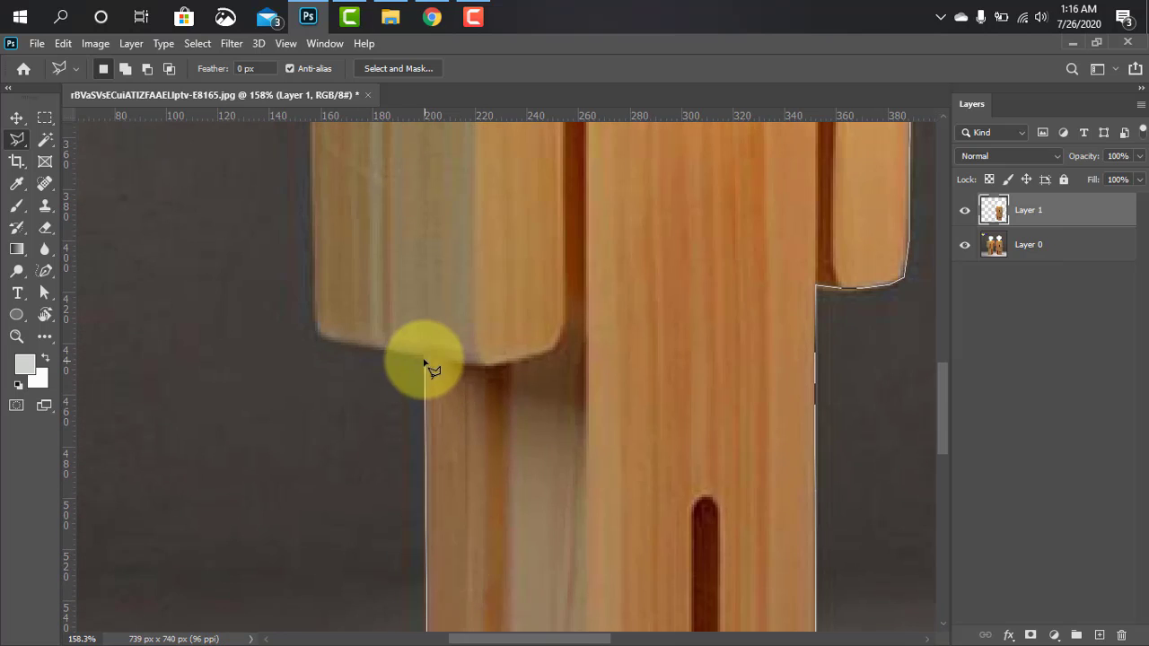
click(422, 360)
click(320, 341)
Trace the lasso outline up the left arm, around its rounded top corner and along the top edge to the bulb's neck, closing the selection
scroll(390, 397, up, 3)
scroll(389, 397, left, 2)
drag(406, 300, 379, 492)
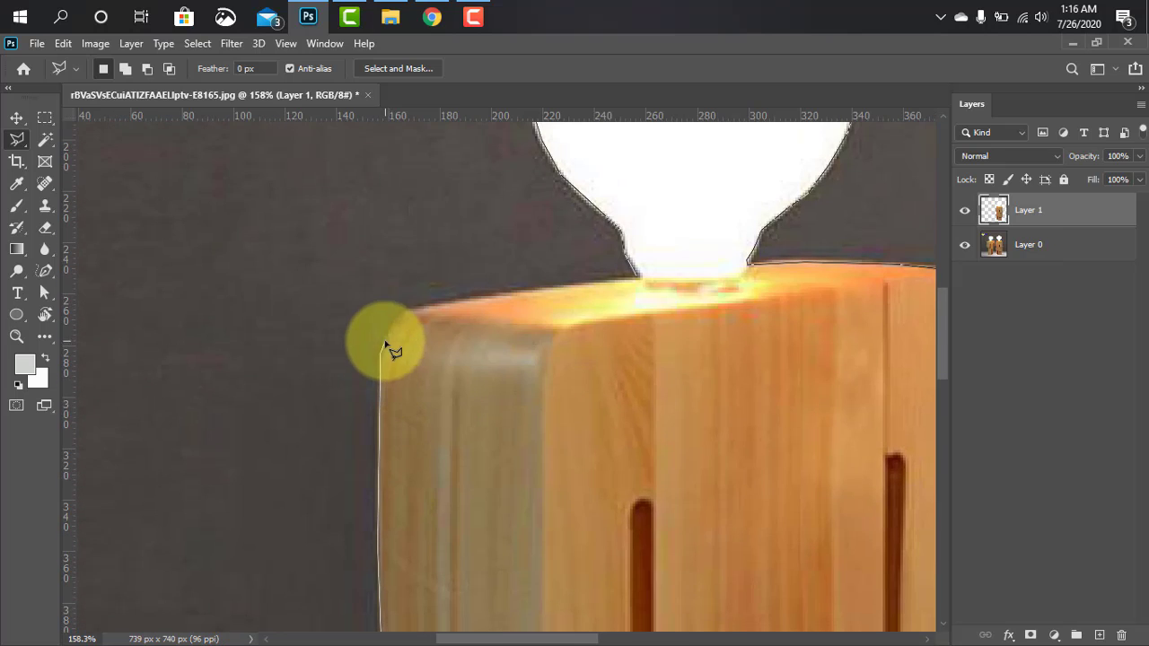
click(403, 314)
click(431, 305)
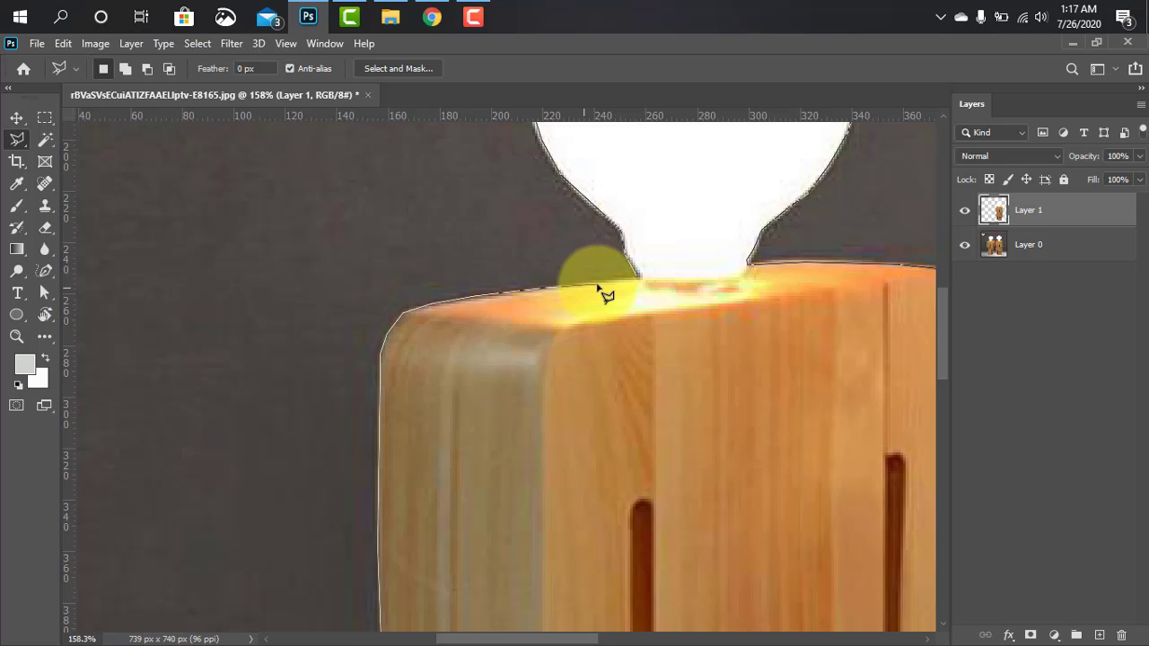
scroll(643, 279, up, 3)
double_click(653, 284)
scroll(637, 363, down, 5)
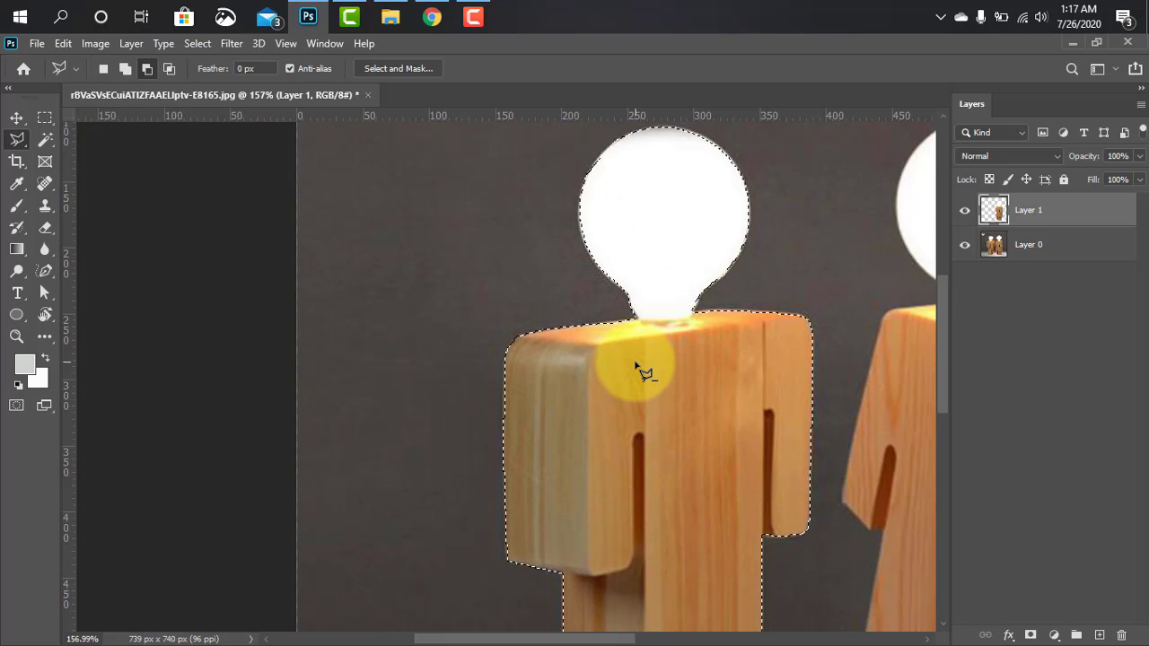
scroll(635, 365, down, 4)
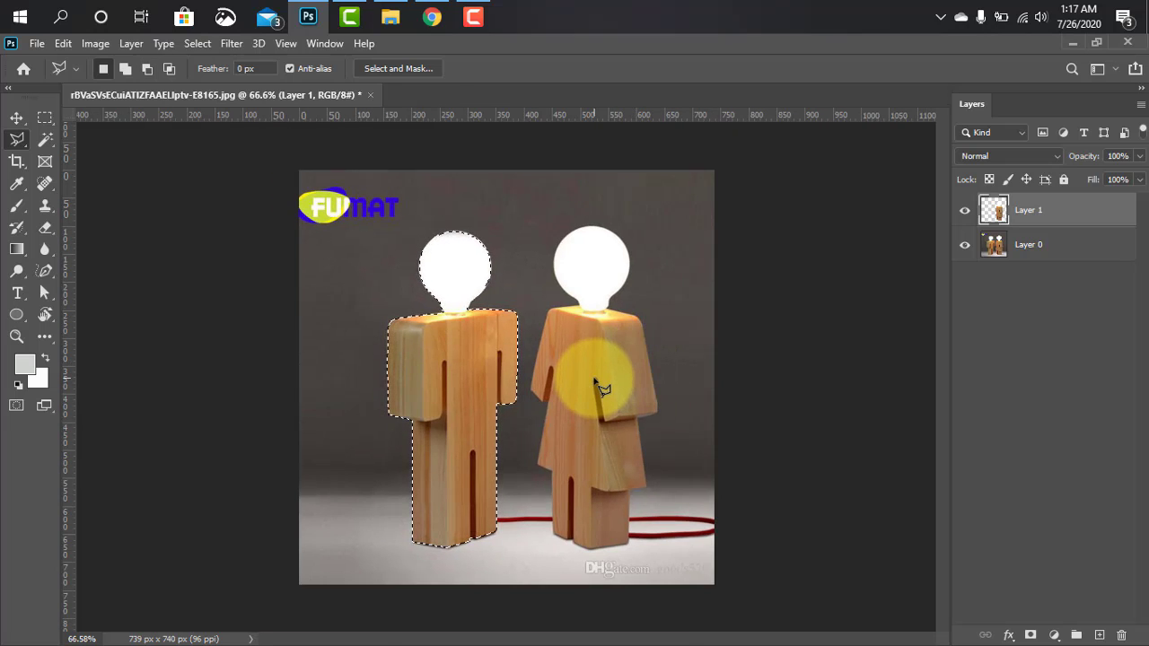
Try to copy the left lamp's selected area from Layer 1 to a new layer
key(ctrl+j)
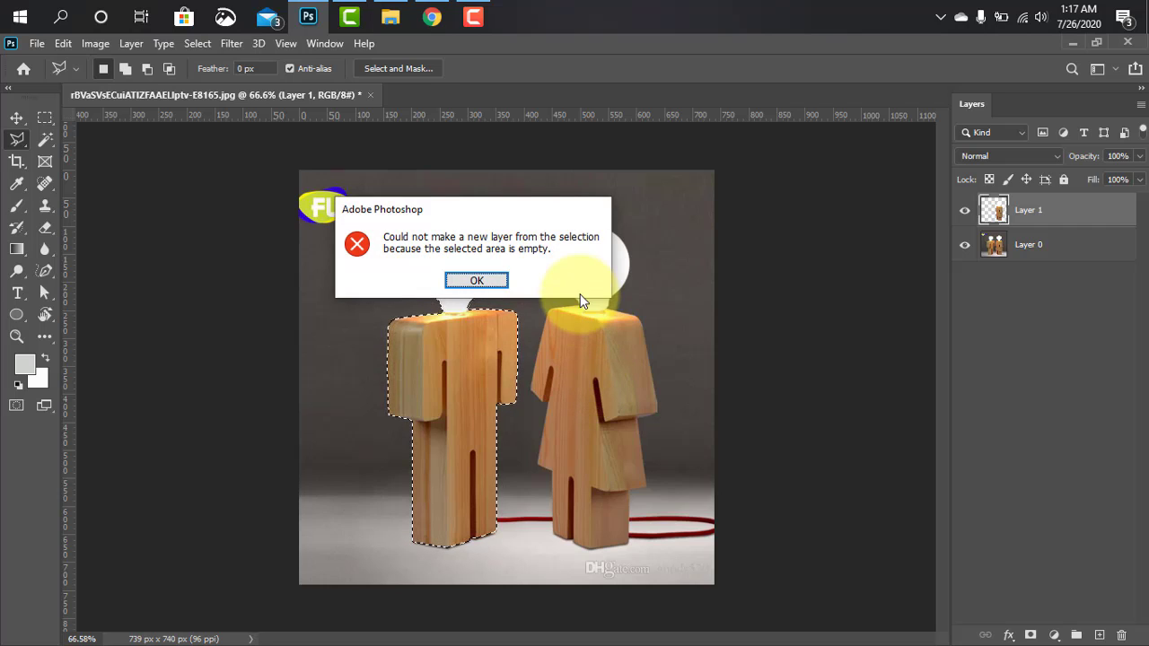
click(485, 279)
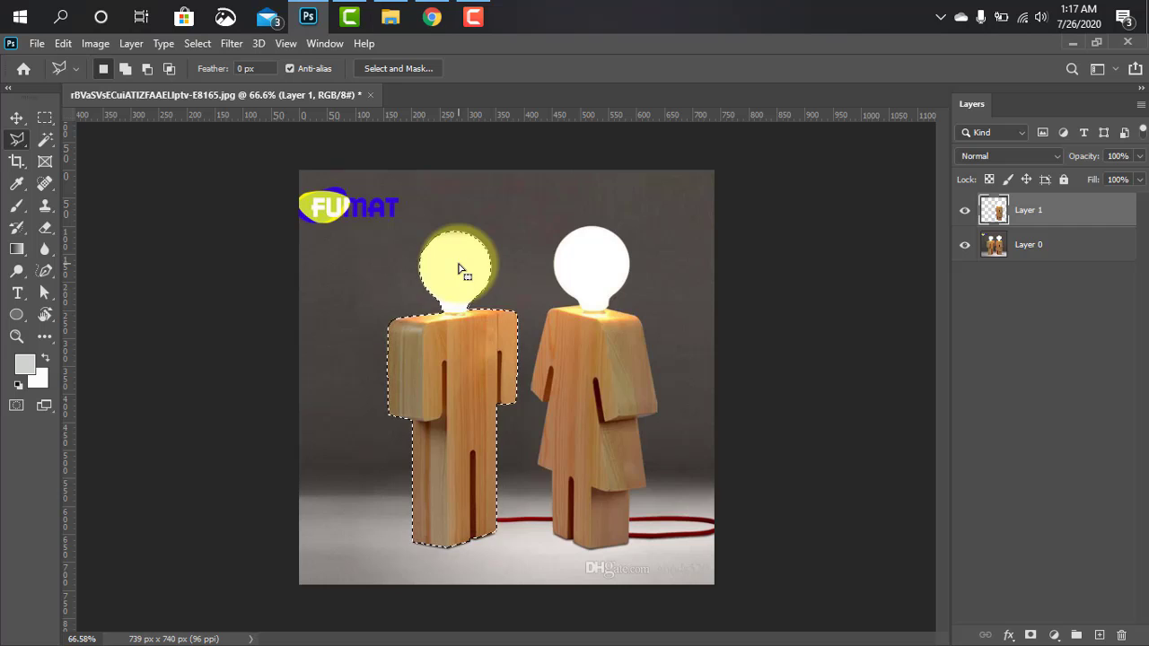
key(ctrl+j)
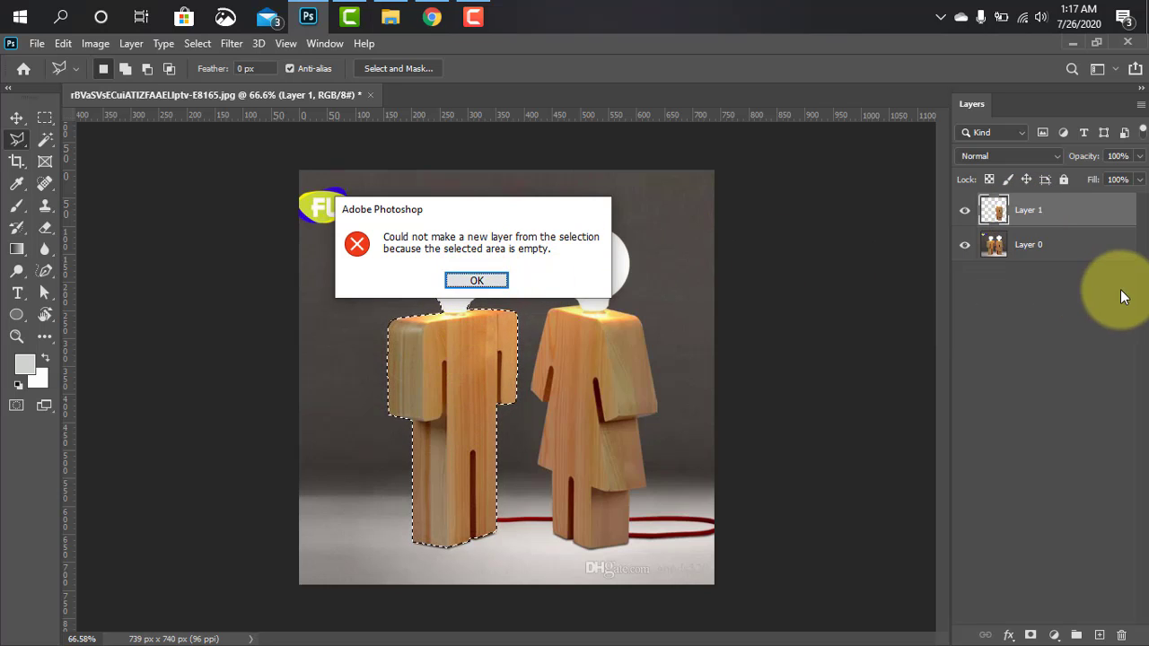
click(477, 281)
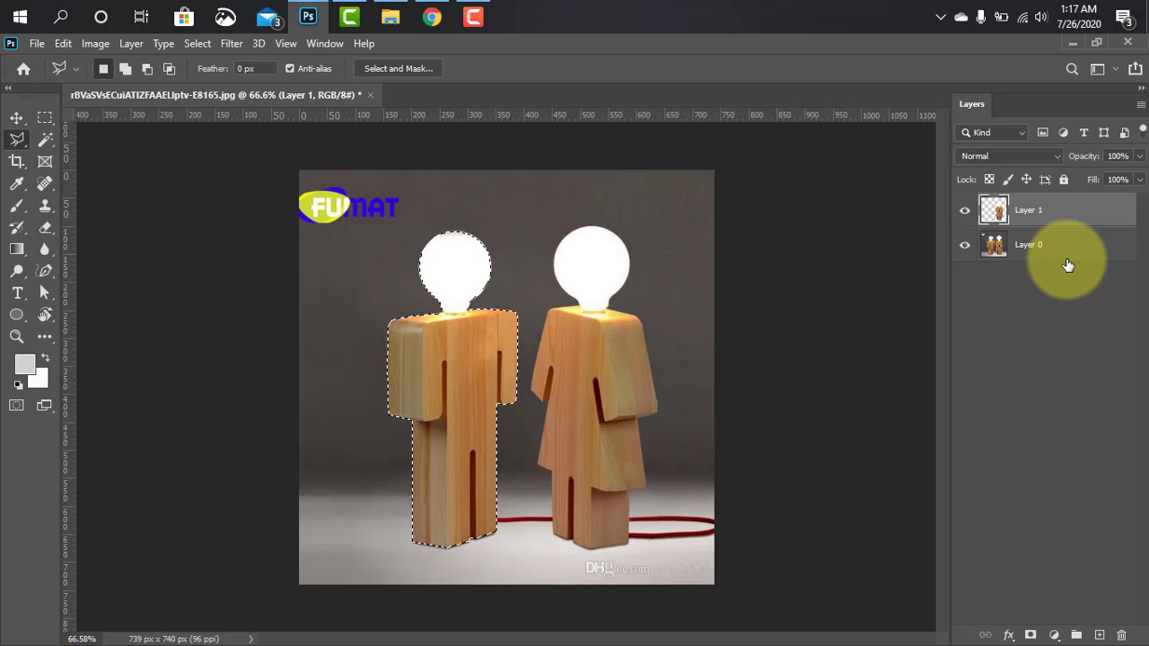
Copy the selected left lamp from Layer 0 to a new layer and hide Layer 0
click(1062, 260)
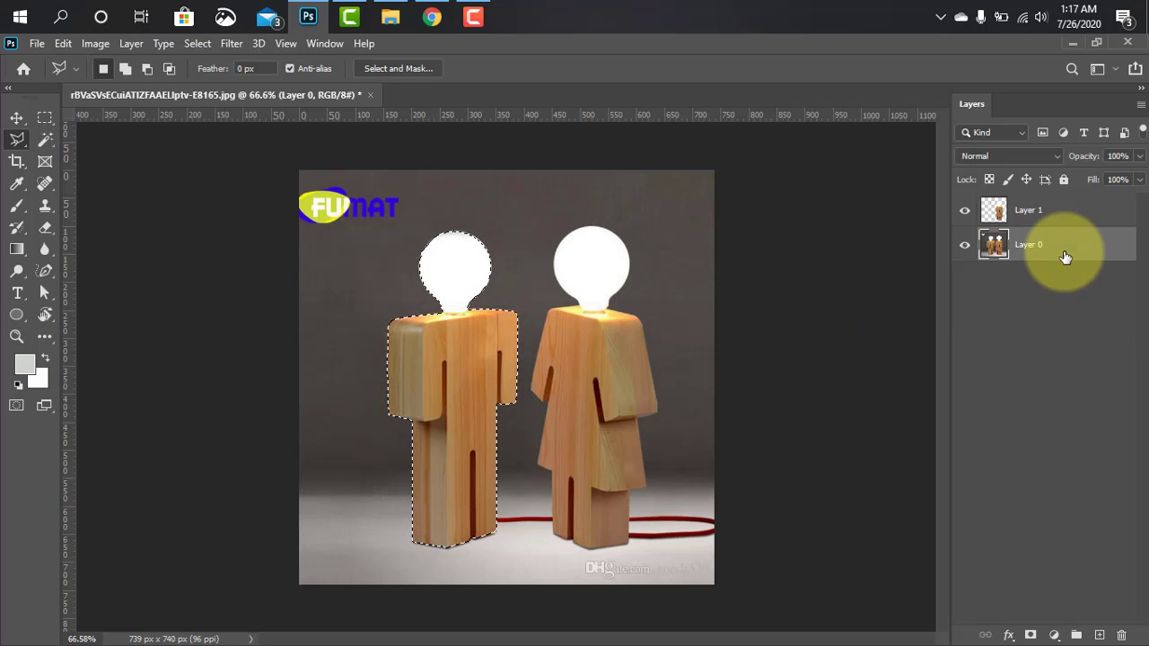
click(964, 249)
click(964, 249)
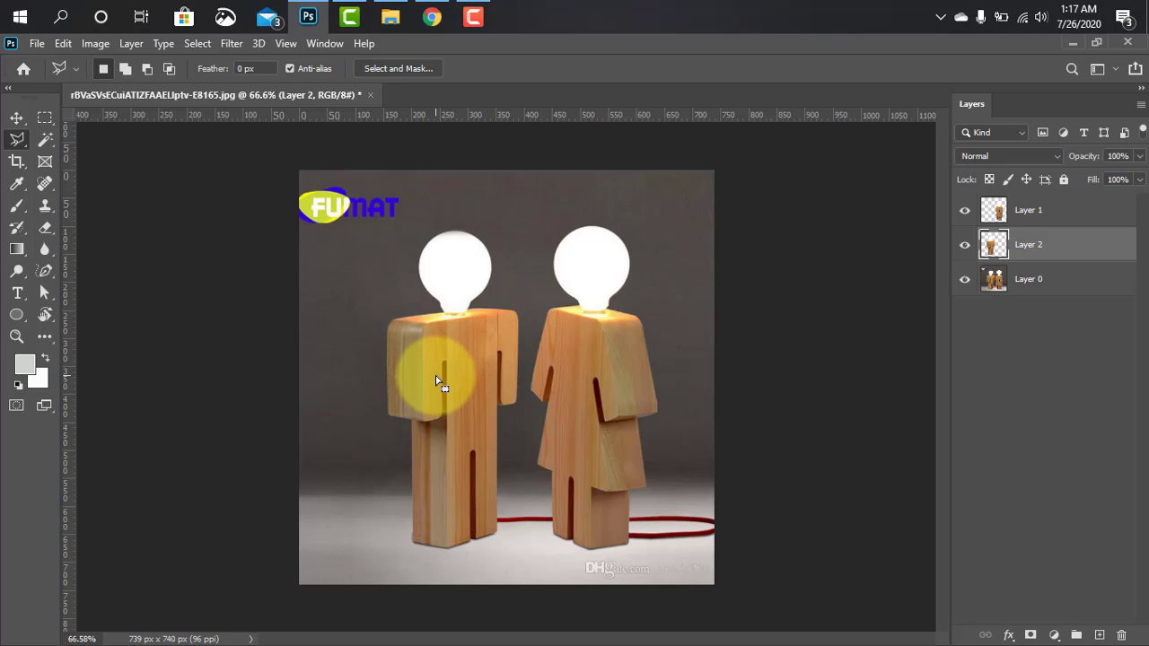
click(964, 284)
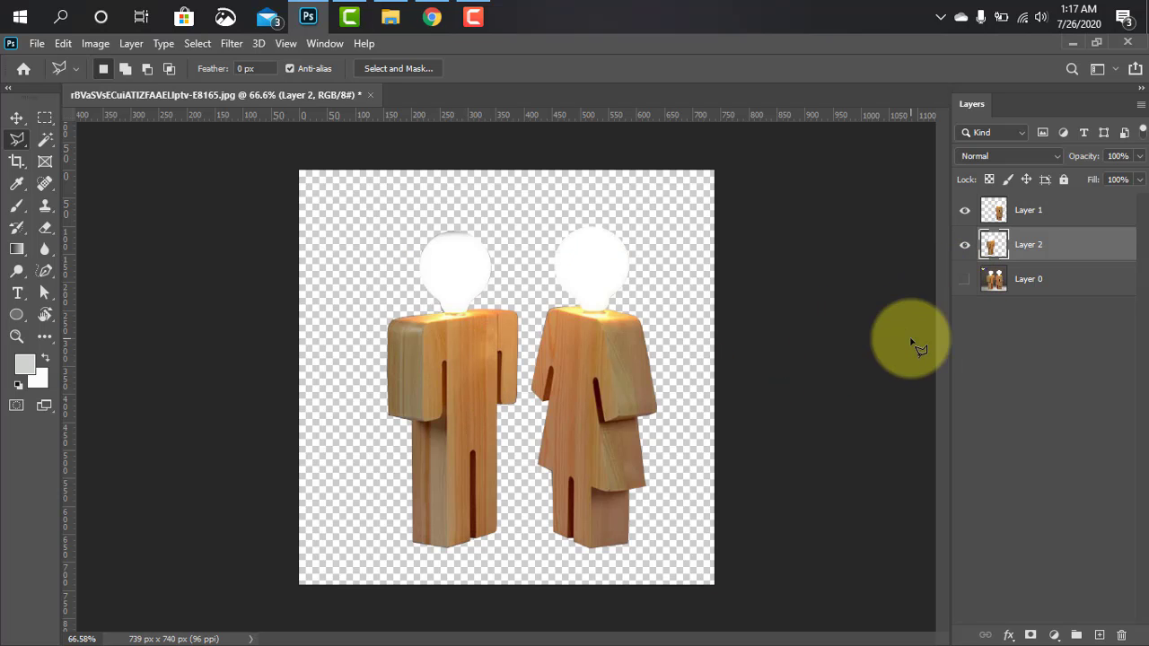
Toggle the visibility of Layer 1 and Layer 2 in turn to check each lamp's cutout
click(1024, 214)
click(964, 212)
click(965, 212)
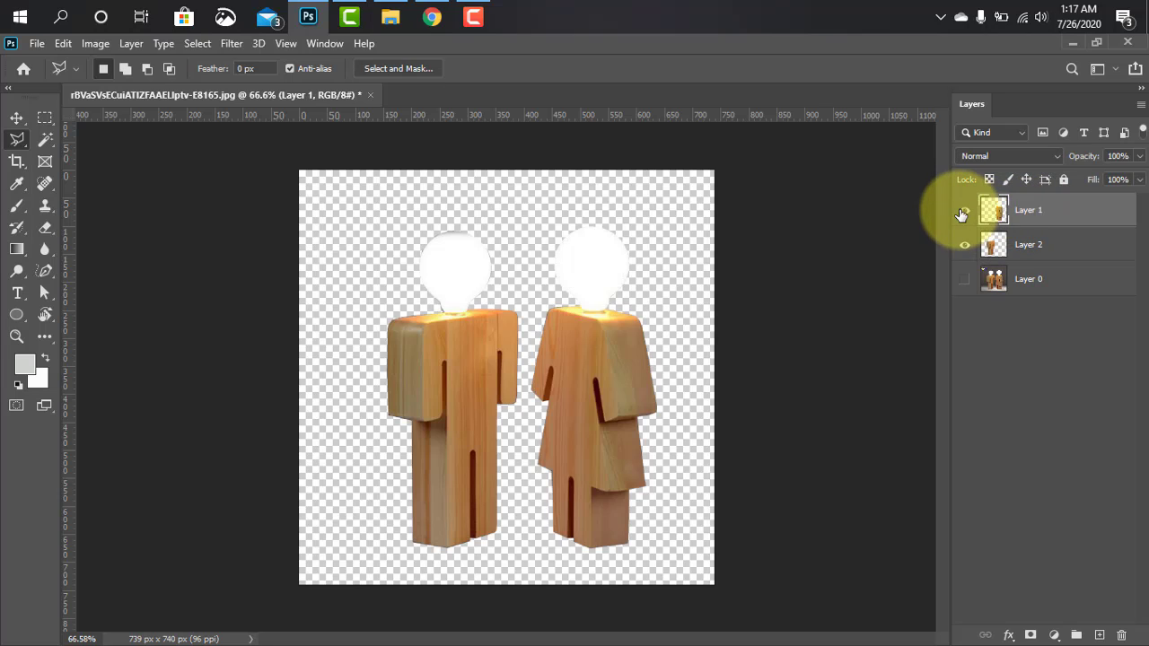
click(965, 212)
click(965, 212)
click(962, 246)
click(962, 246)
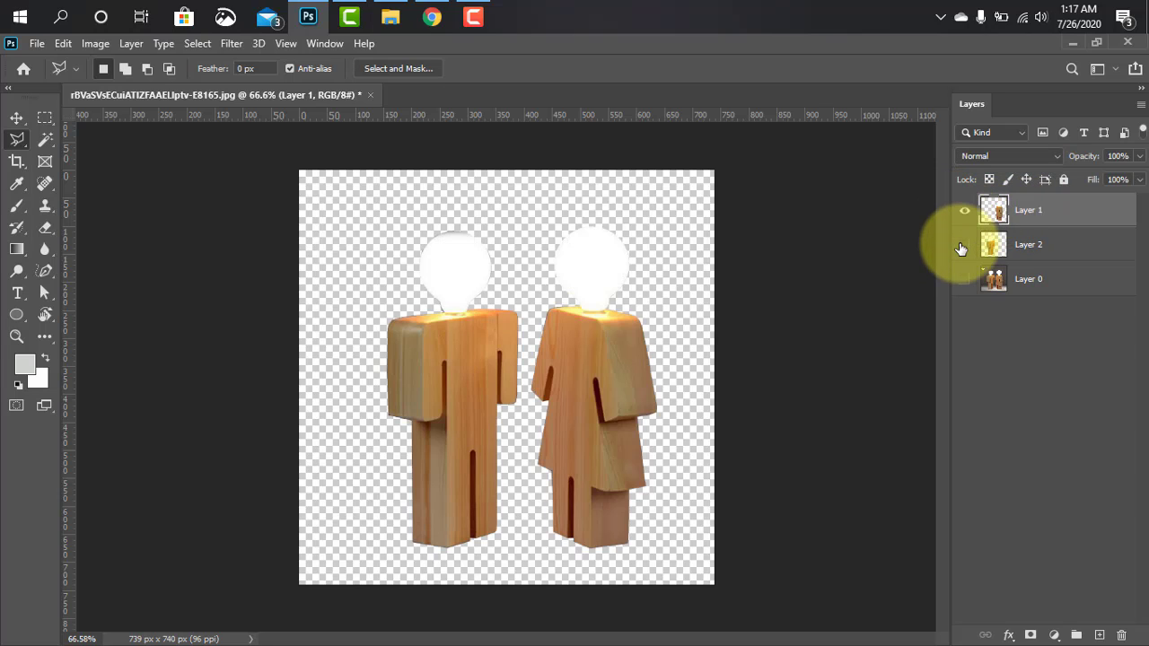
click(962, 246)
click(962, 246)
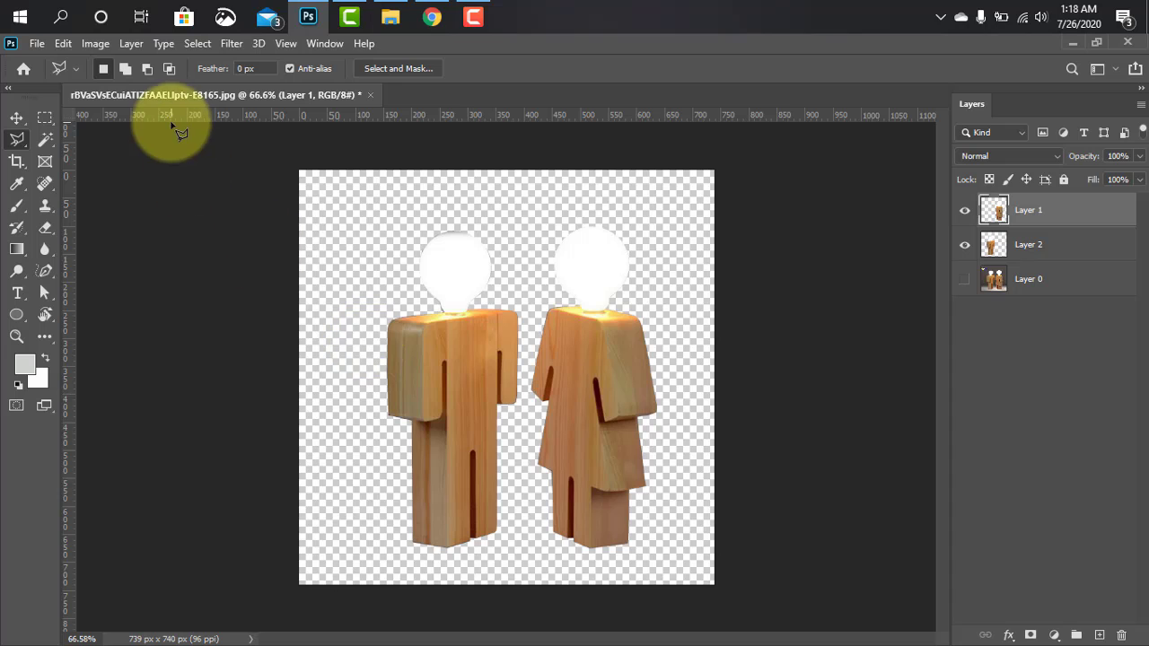
Start saving the transparent image under a new file on the computer, with PNG as the file format
click(36, 44)
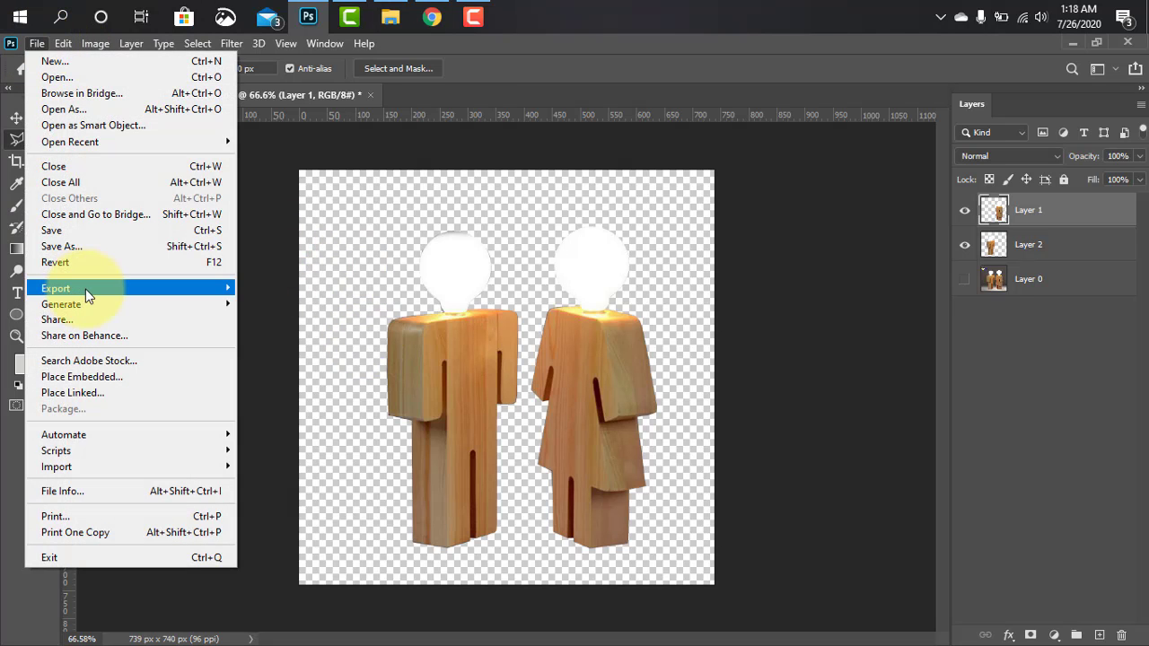
mouse_move(85, 288)
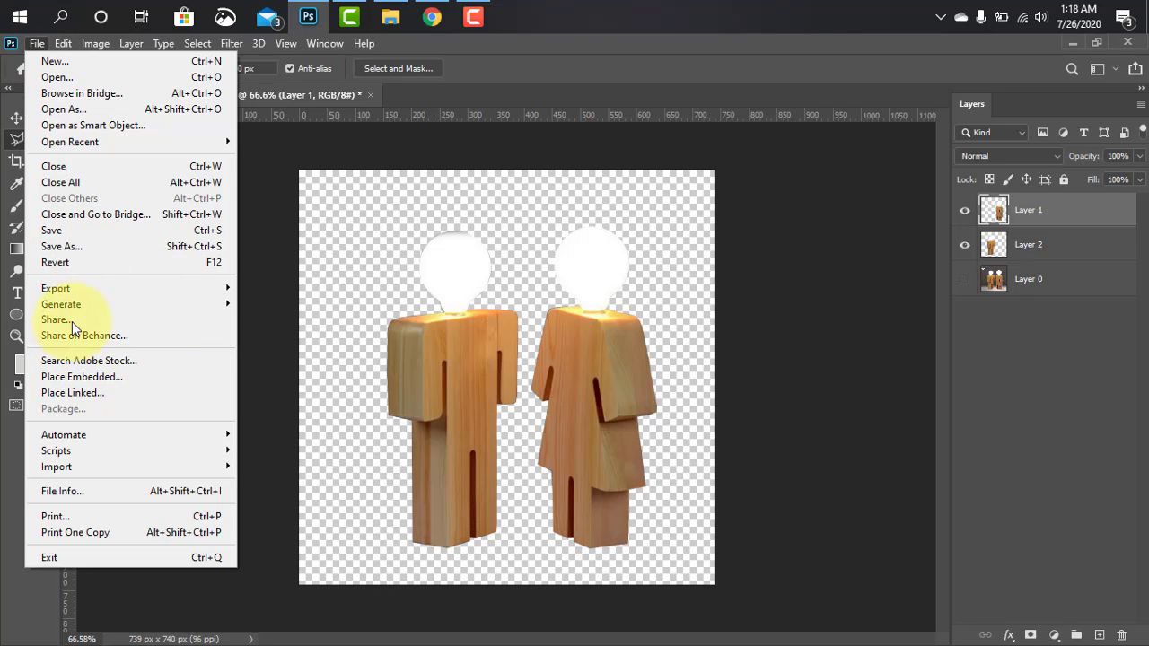
click(90, 246)
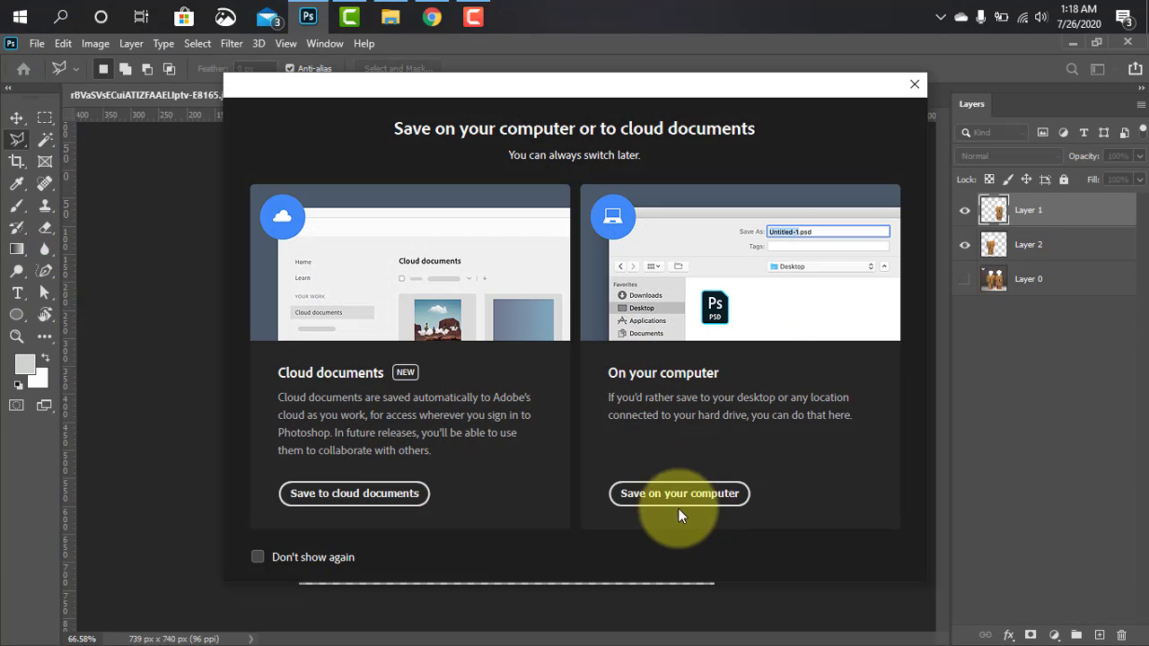
click(711, 499)
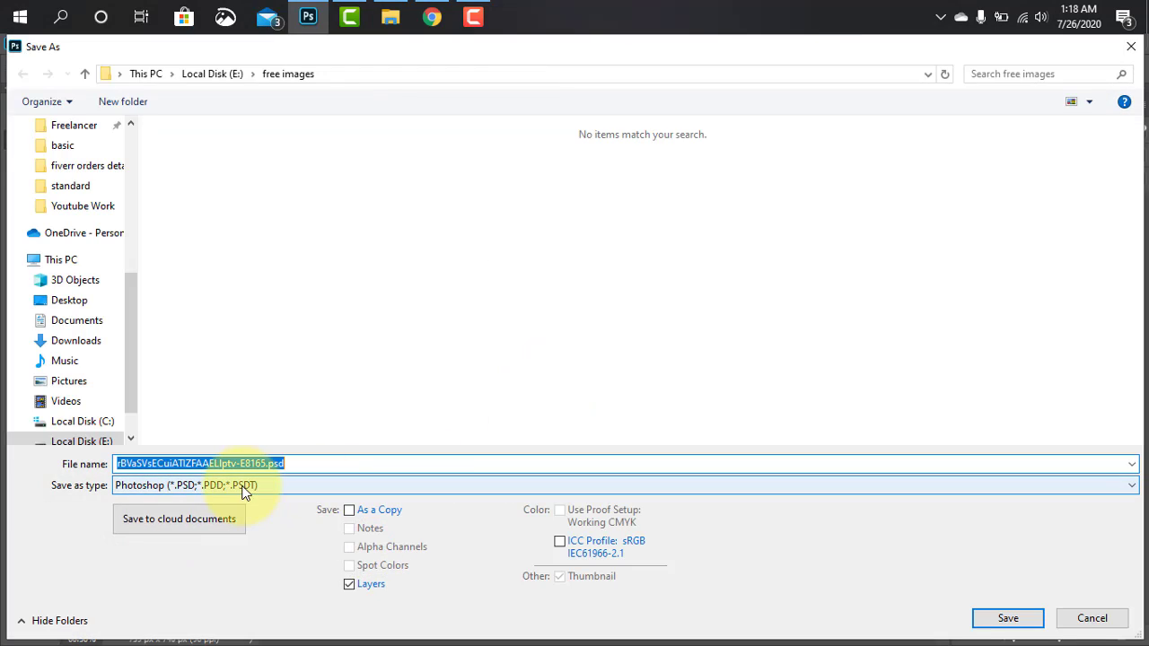
click(243, 488)
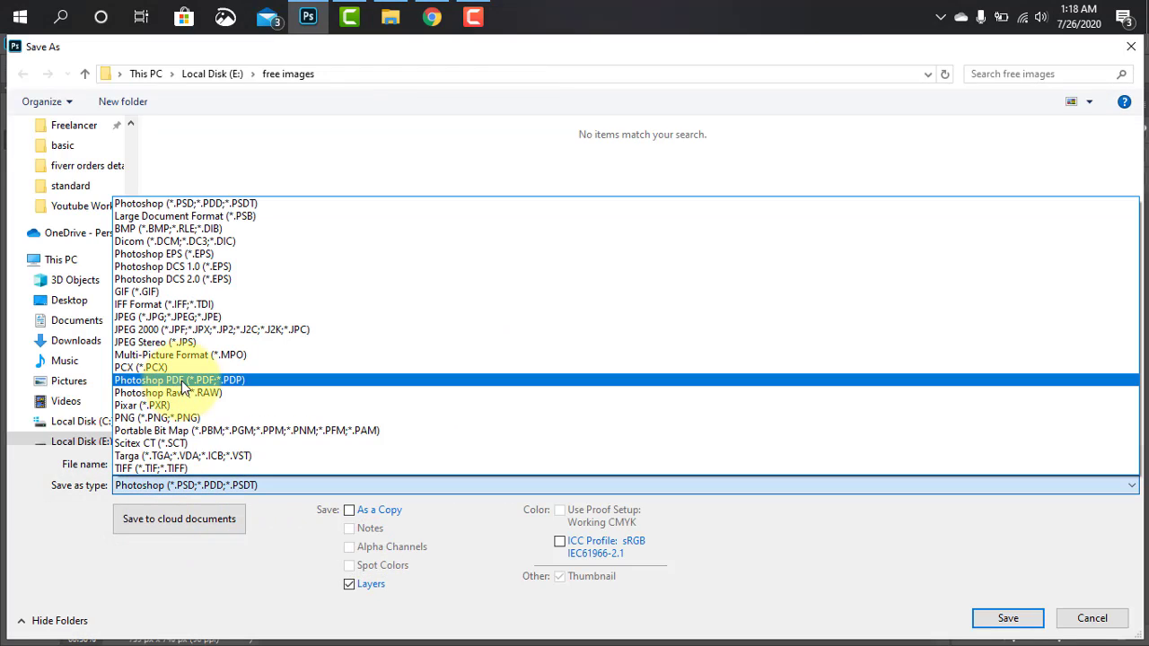
click(178, 419)
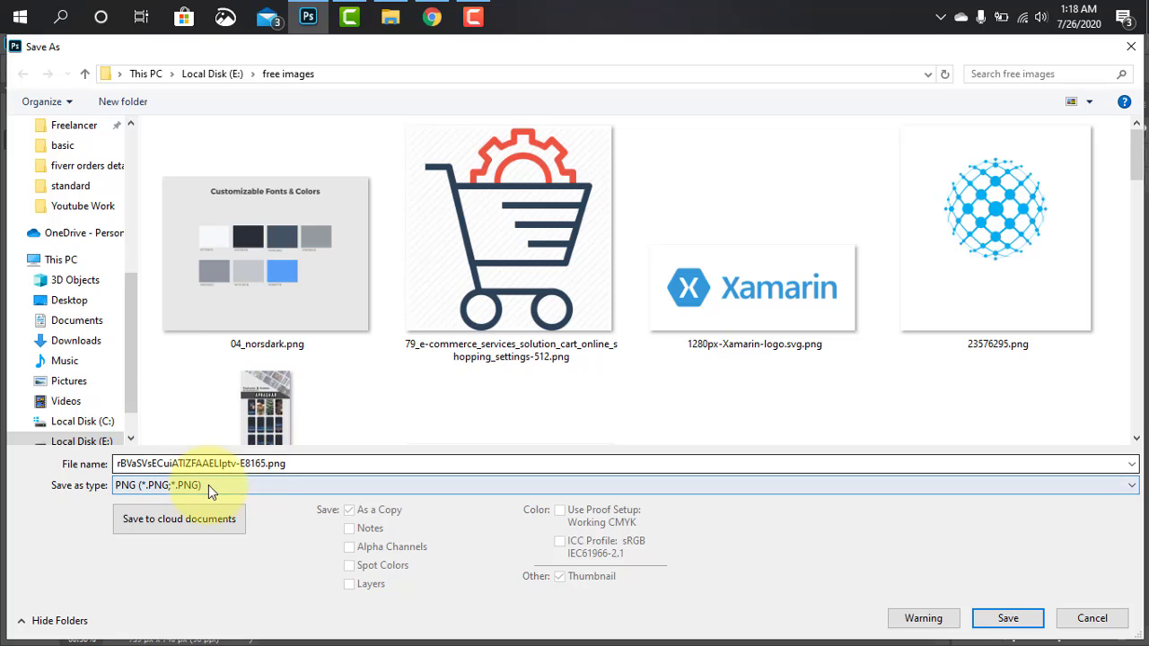
Name the PNG file "male female lamp png"
click(224, 463)
double_click(223, 463)
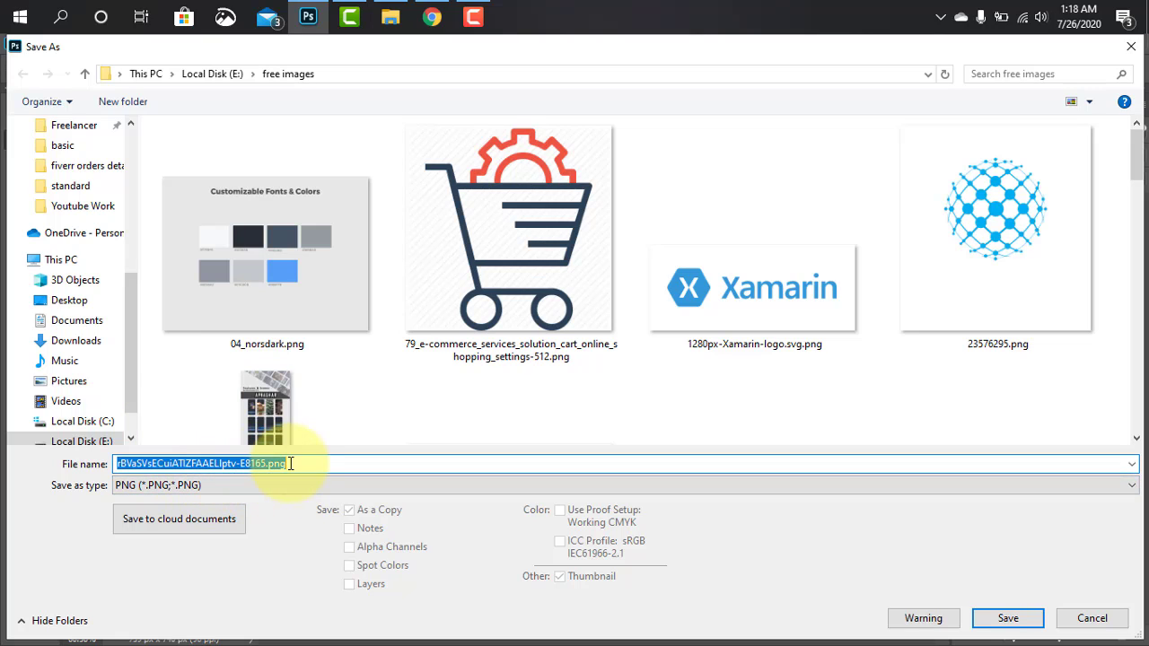
text(male fe)
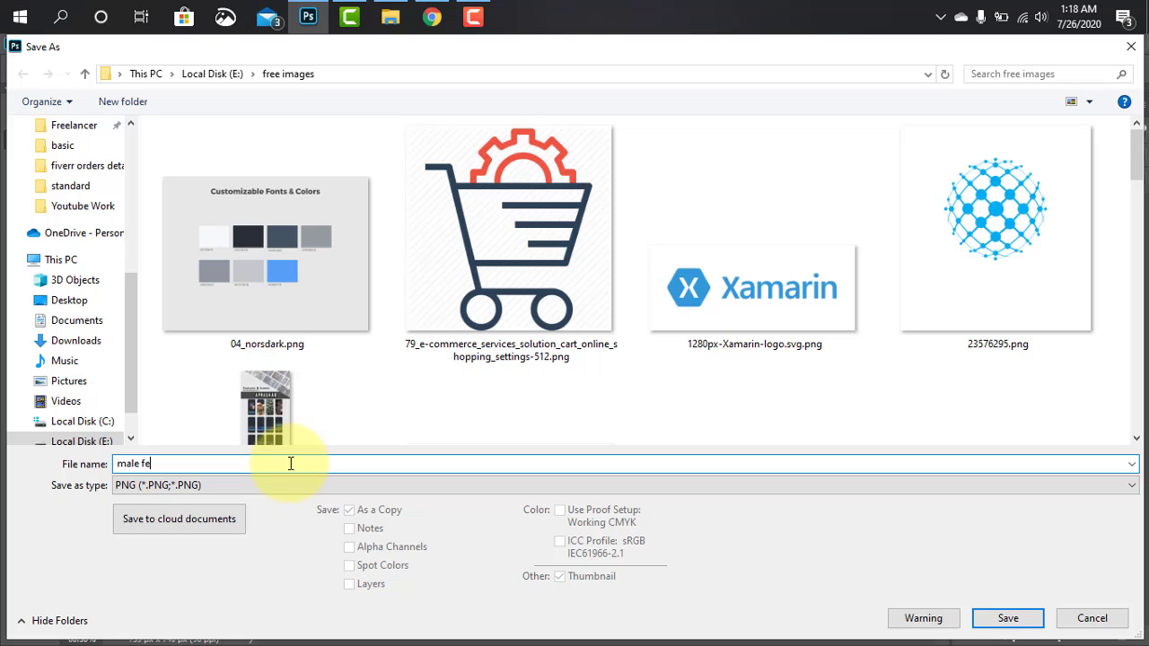
text(male lamp png)
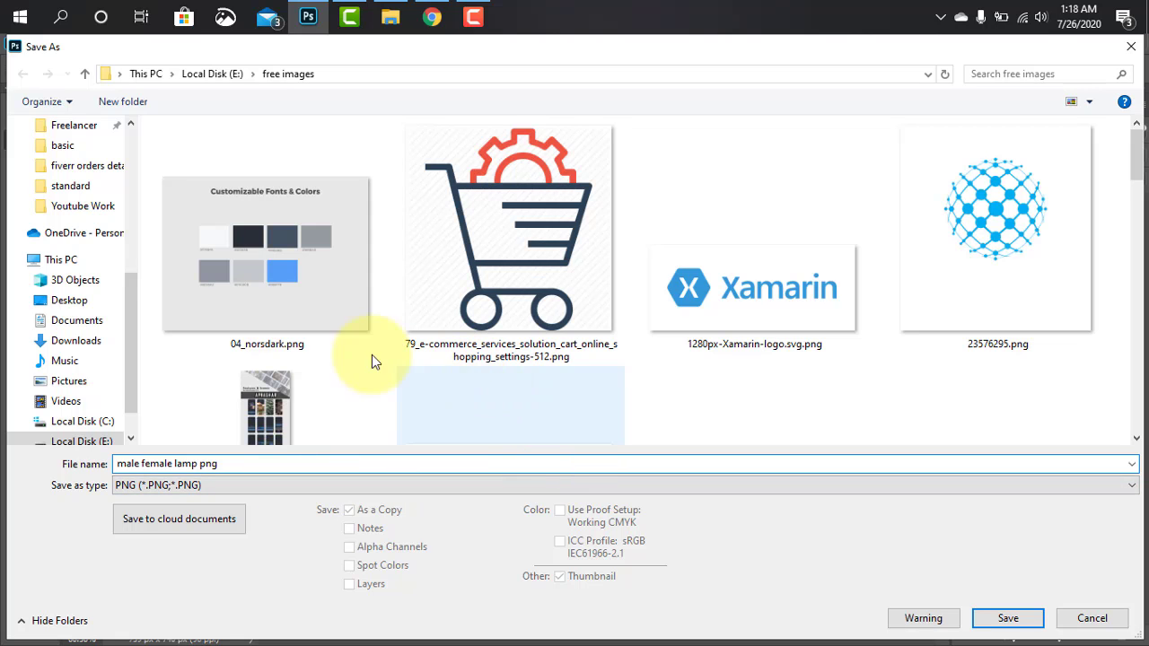
Save the PNG to the Desktop with the Large file size (Fastest saving) option
scroll(116, 148, up, 6)
click(108, 157)
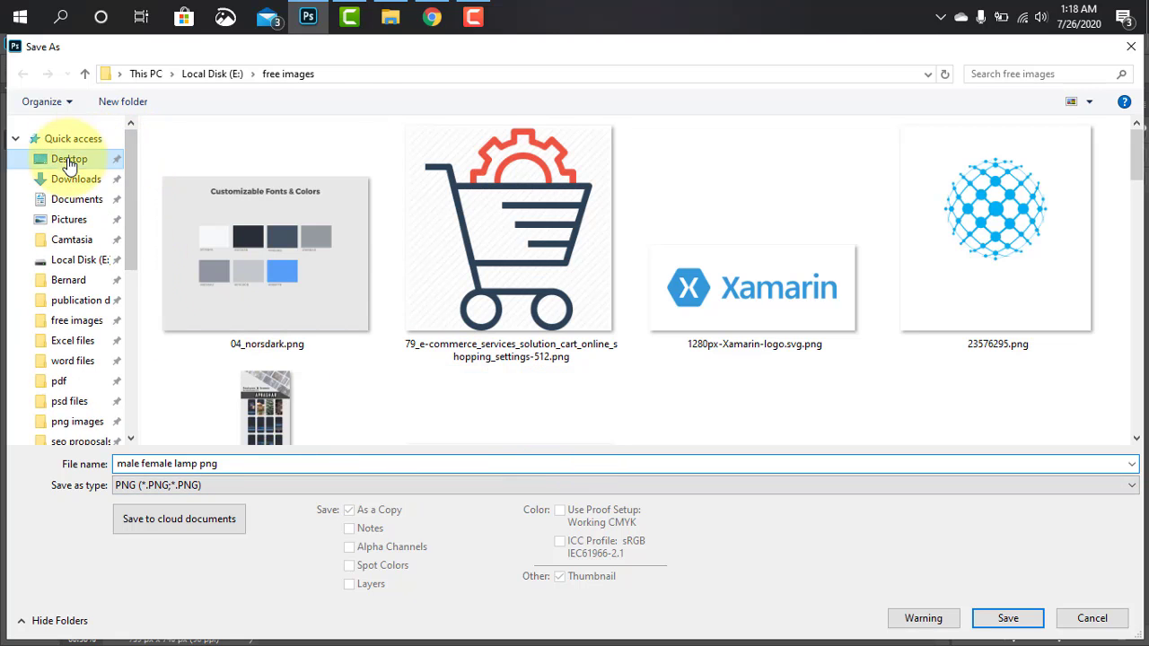
click(989, 618)
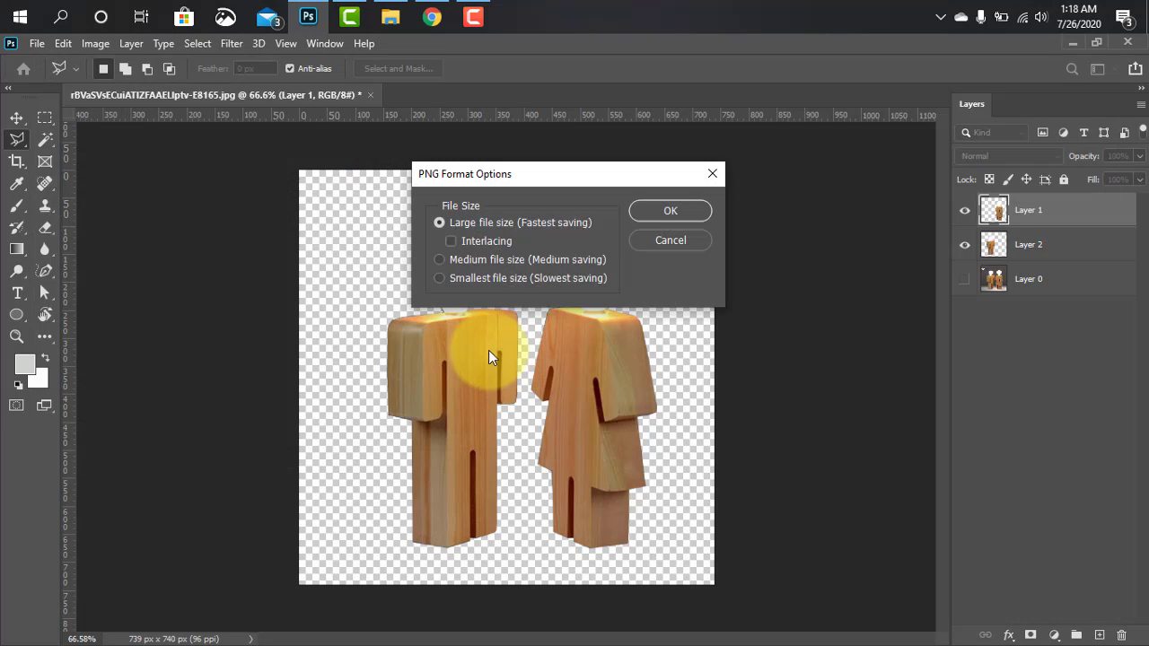
click(632, 216)
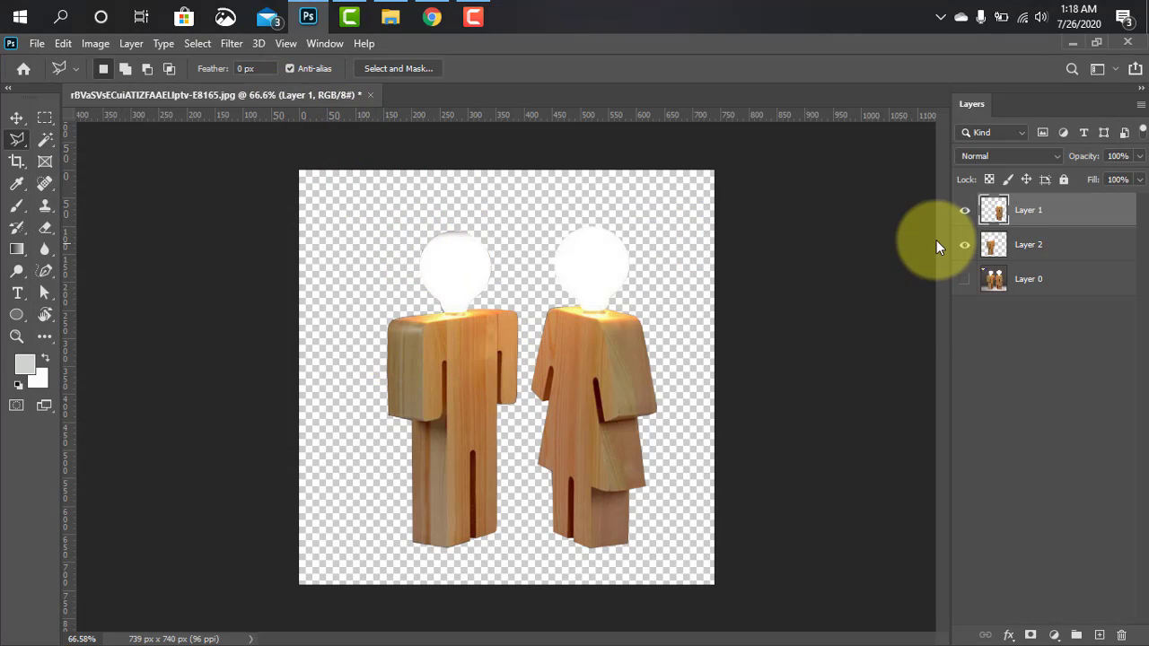
Toggle Layer 0's visibility repeatedly to compare the original photo with the background-free lamps, ending with the layer shown
click(965, 282)
click(965, 283)
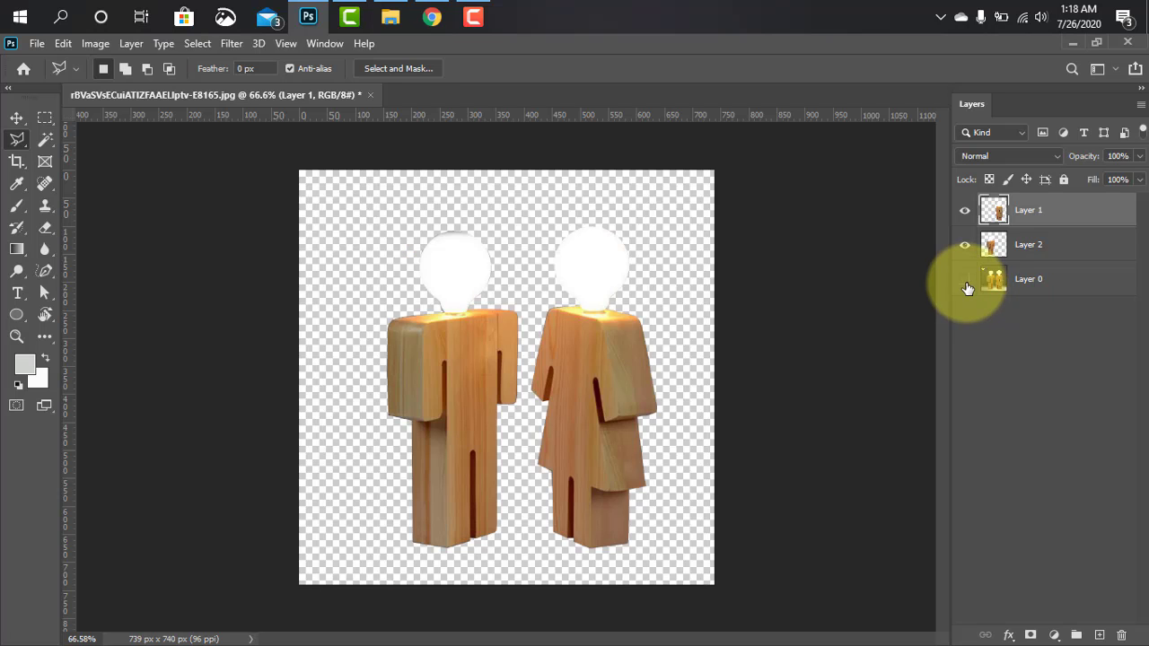
click(966, 283)
click(965, 283)
click(966, 284)
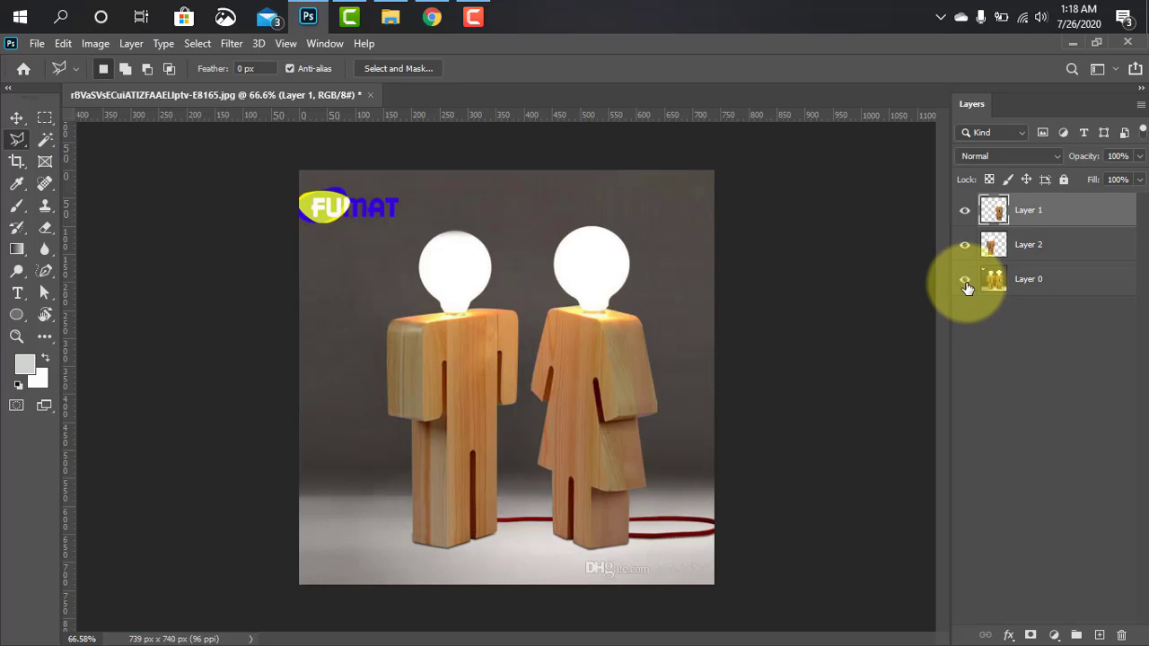
click(966, 283)
click(966, 284)
click(965, 283)
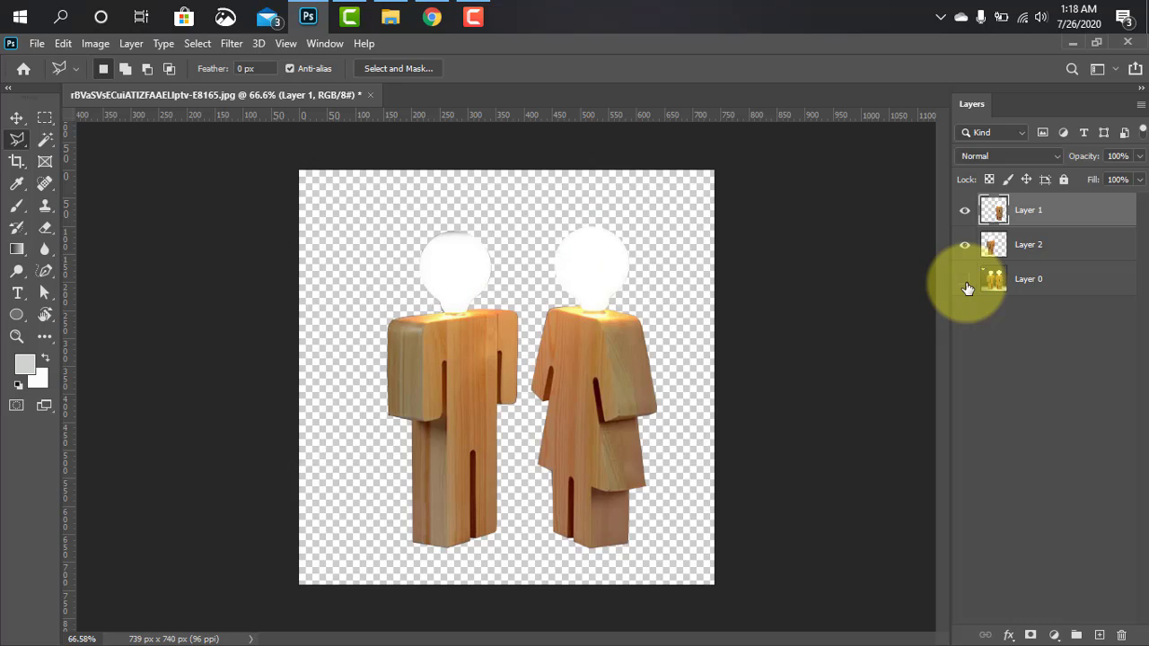
click(965, 283)
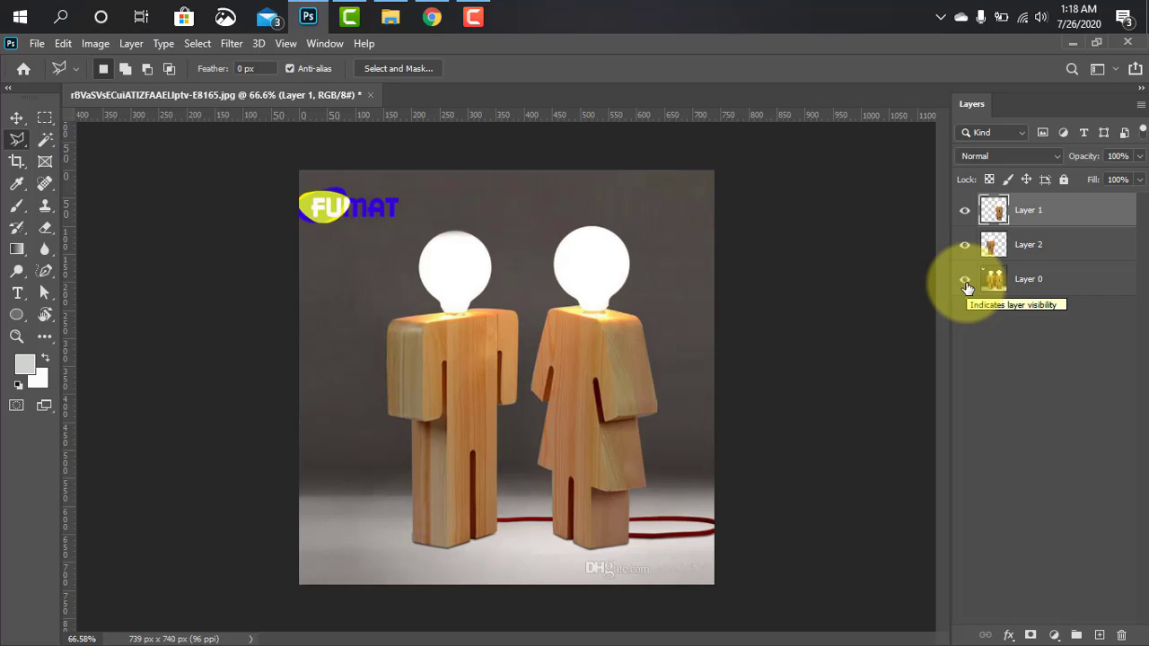